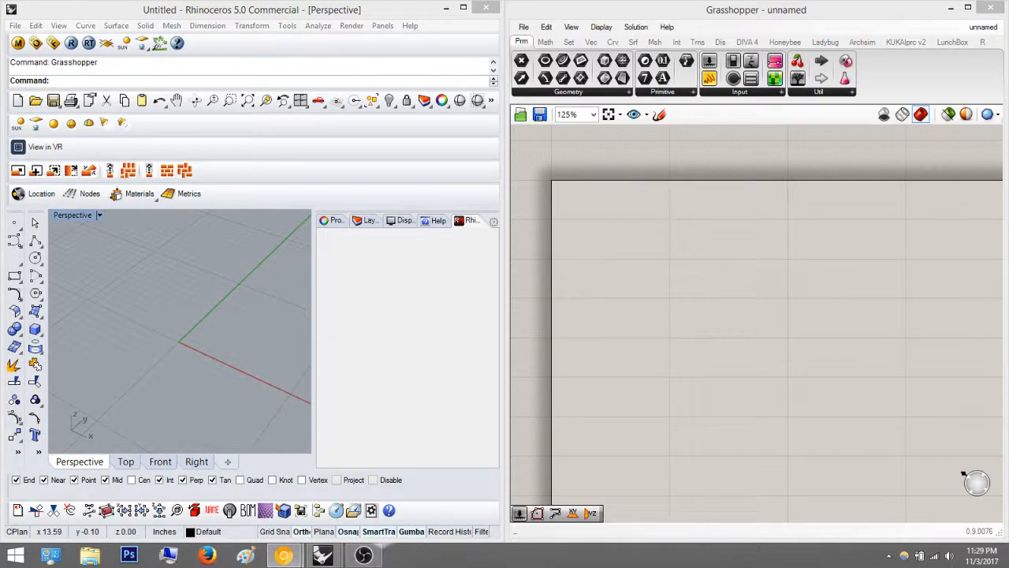
Look at the Cayan Tower reference photo in the browser and put the browser window away.
left_click_drag(1008, 202, 461, 90)
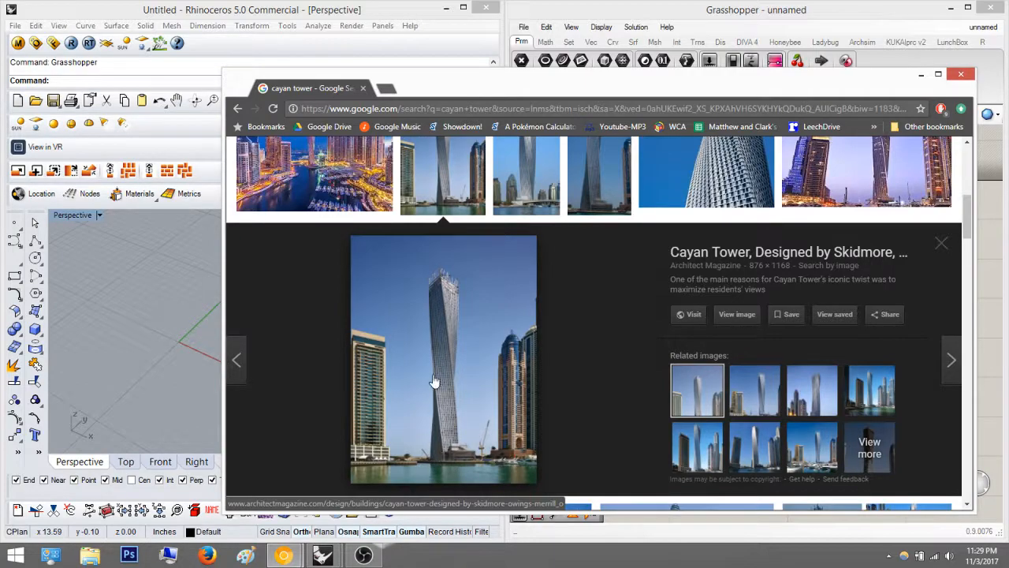
left_click(921, 73)
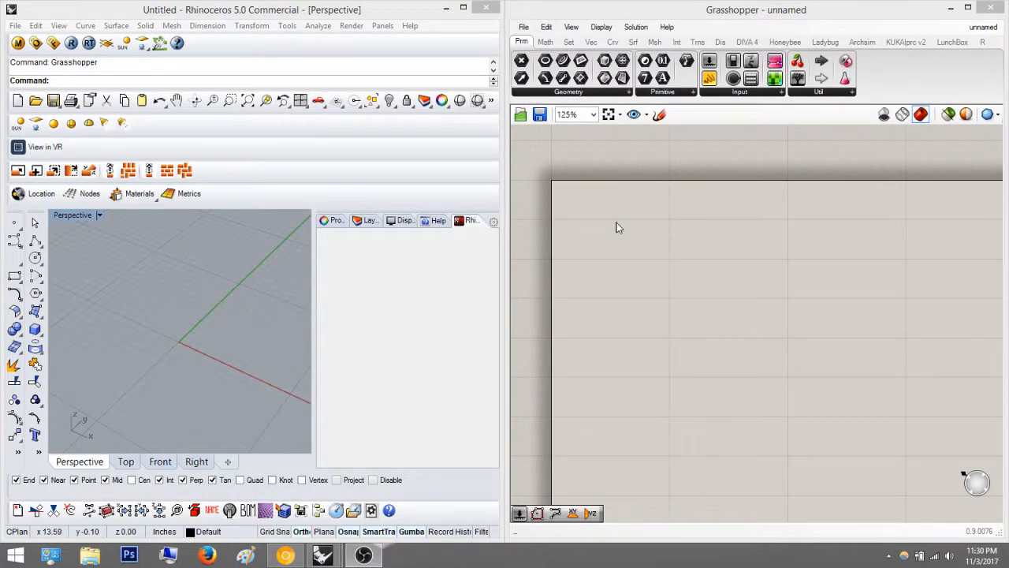
Add a Polygon component to the empty canvas and reposition it.
right_click_drag(701, 202, 675, 229)
right_click_drag(669, 265, 677, 228)
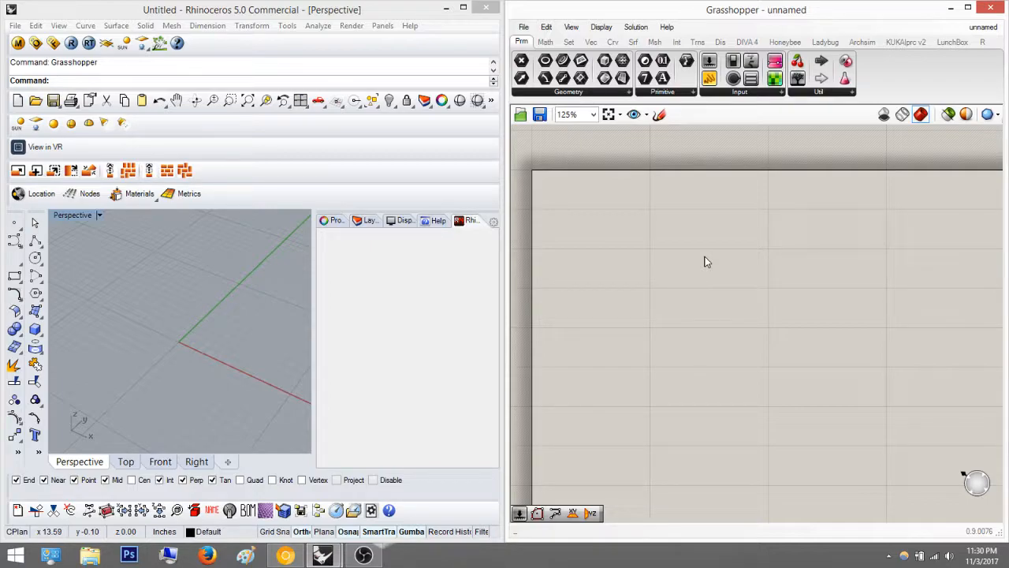
double_click(707, 262)
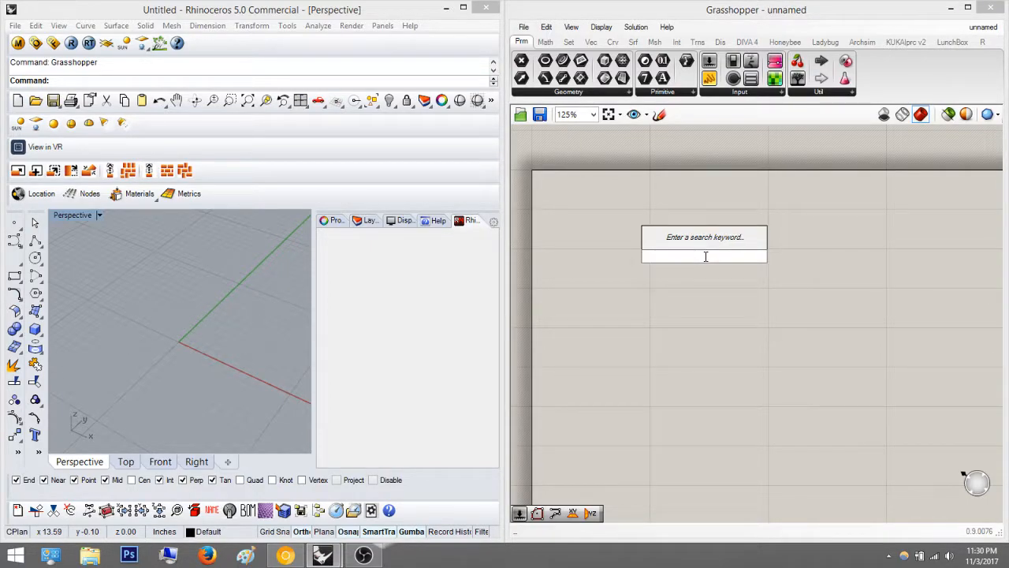
type("polygon")
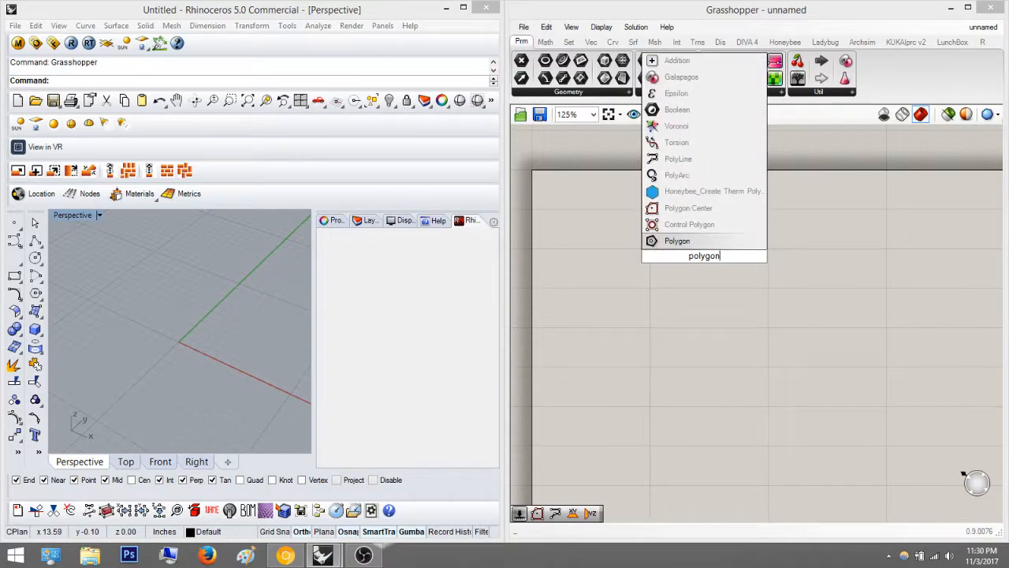
key("Return")
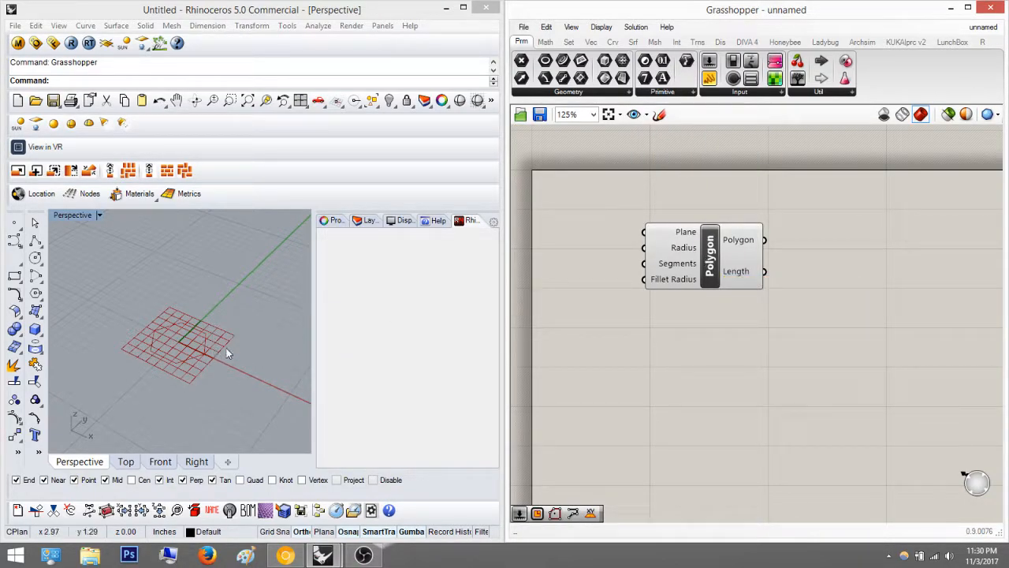
right_click_drag(167, 327, 197, 347)
left_click_drag(681, 254, 798, 282)
Add an XY Plane component and connect its Plane output to the Polygon's Plane input.
right_click_drag(705, 260, 653, 235)
scroll(747, 236, "up", 2)
mouse_move(748, 235)
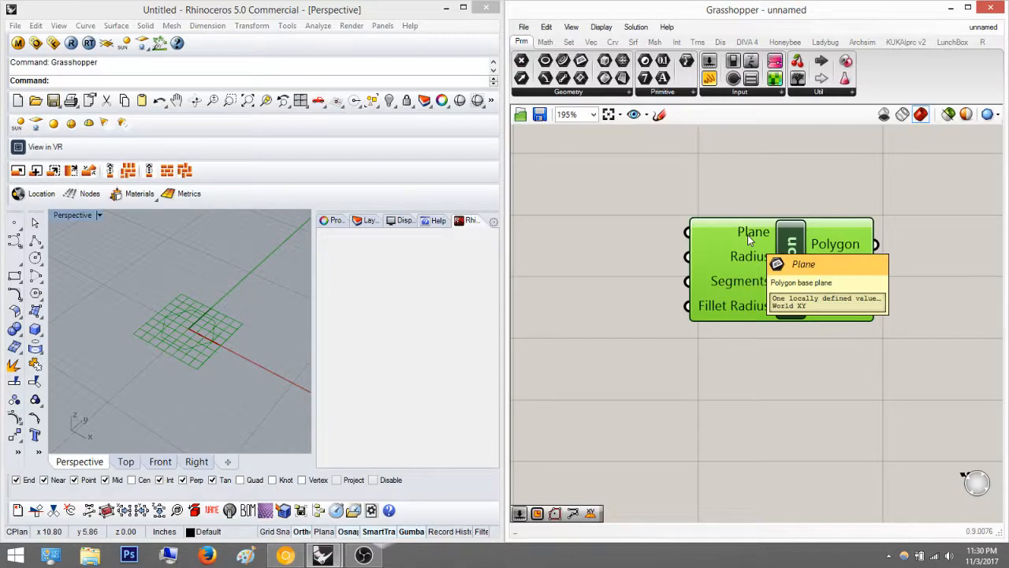
scroll(876, 320, "down", 3)
mouse_move(723, 272)
right_mouse_down()
mouse_move(876, 320)
mouse_move(730, 283)
right_mouse_up()
scroll(793, 291, "up", 2)
double_click(677, 273)
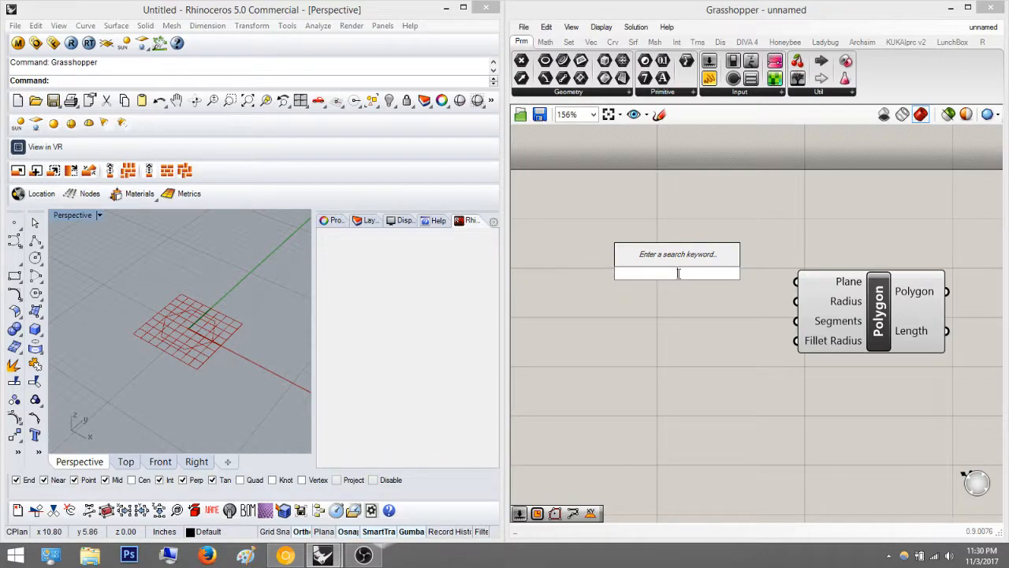
type("xy")
key("Return")
left_click_drag(732, 274, 797, 281)
right_click_drag(727, 394, 683, 377)
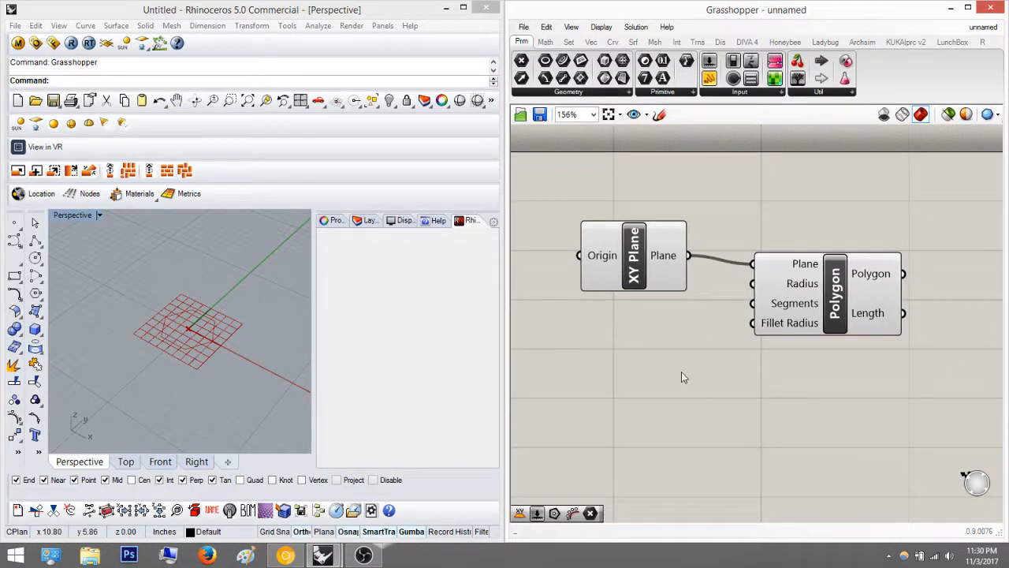
double_click(683, 377)
type("xy")
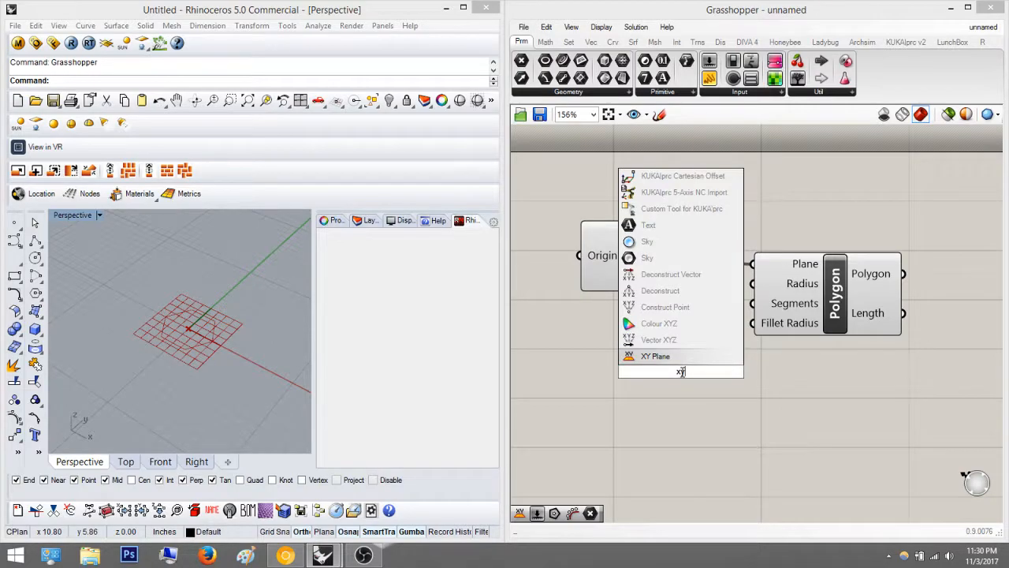
key("Return")
left_click(683, 377)
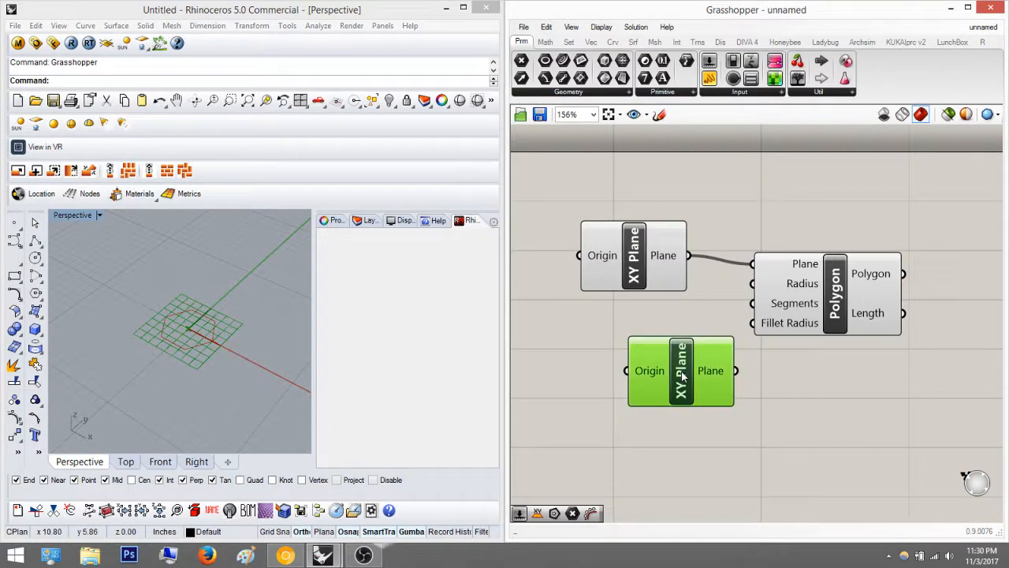
key("Delete")
Create a number slider with value 4 and connect it to the Polygon's Radius input.
right_click_drag(713, 351, 747, 348)
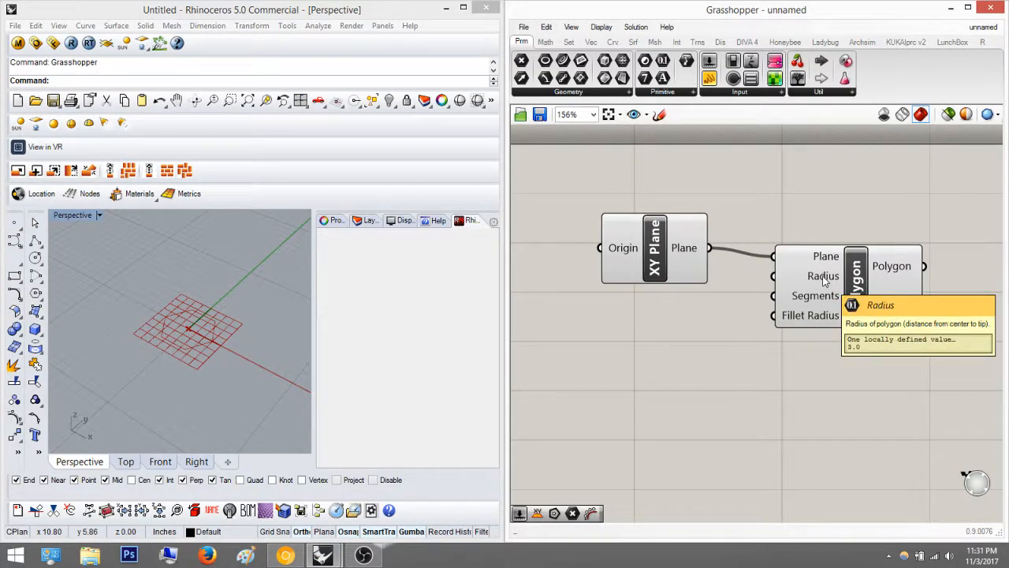
double_click(599, 383)
type("4")
key("Return")
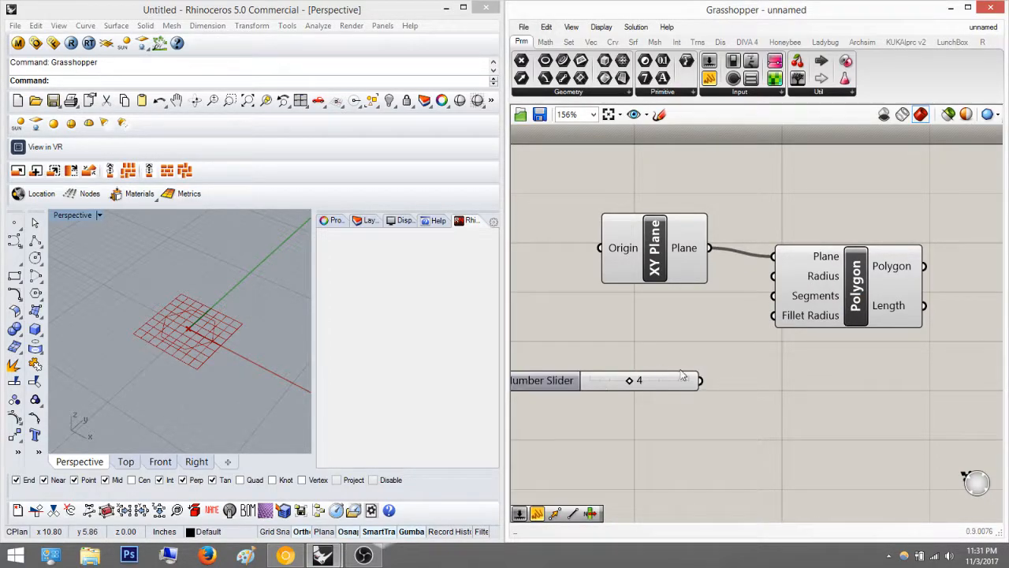
left_click_drag(663, 386, 773, 276)
right_click_drag(829, 312, 737, 283)
left_click_drag(737, 283, 761, 305)
right_click_drag(727, 291, 849, 295)
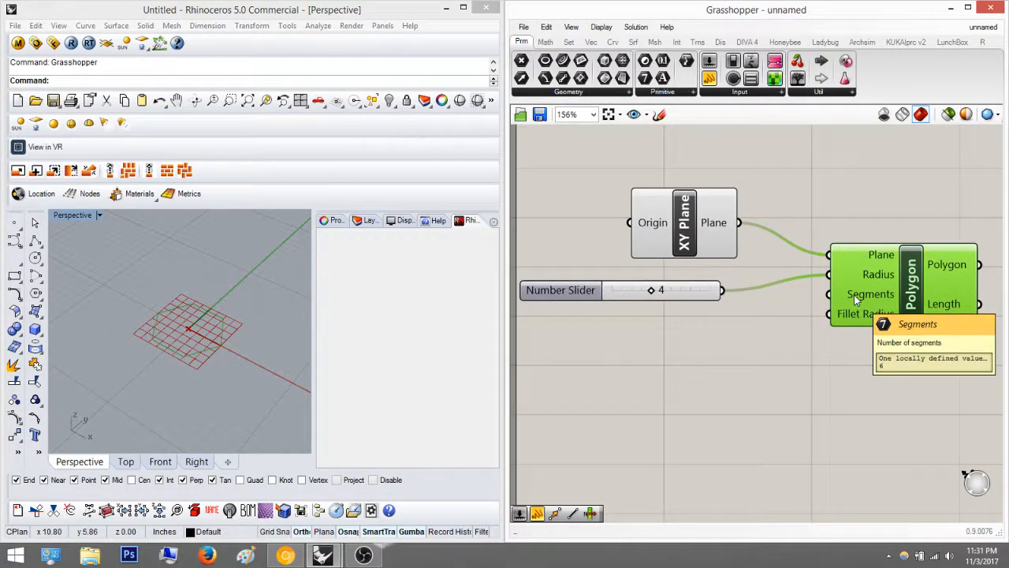
Create a second number slider with value 4 and connect it to the Polygon's Segments input.
double_click(707, 337)
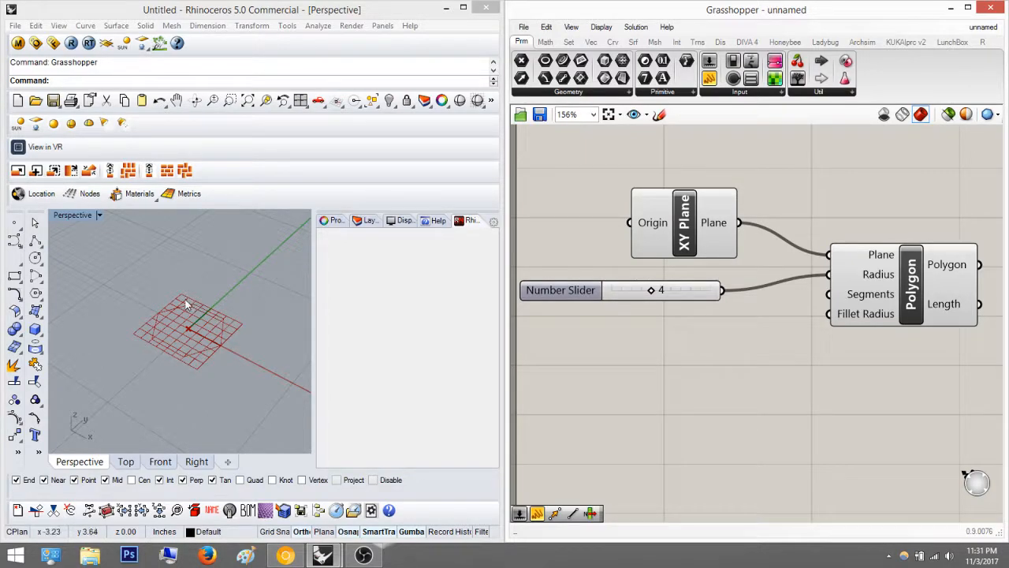
right_click_drag(738, 329, 688, 350)
double_click(688, 350)
type("4")
key("Return")
left_click_drag(672, 356, 532, 361)
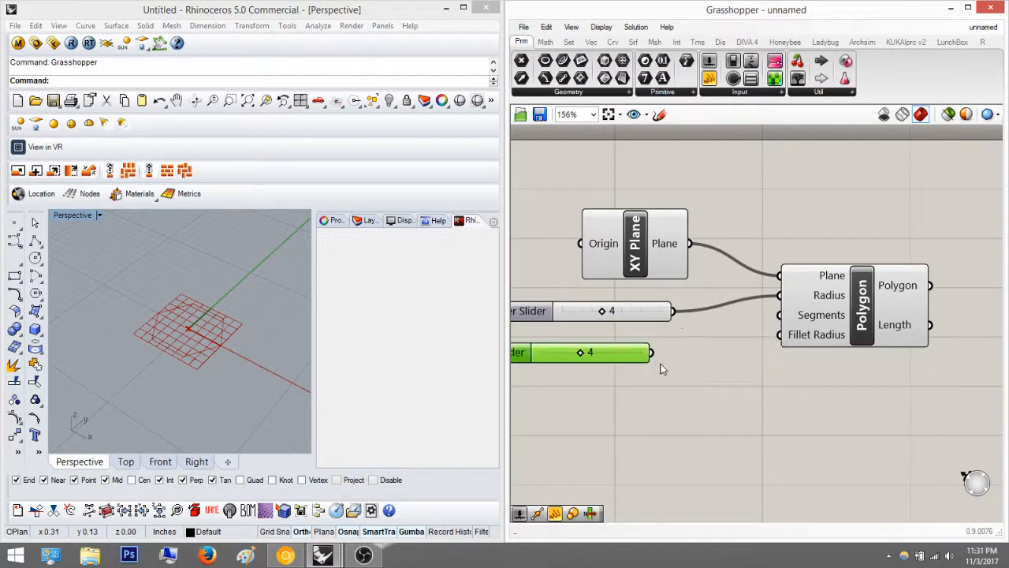
left_click_drag(651, 353, 779, 314)
right_click_drag(672, 331, 754, 298)
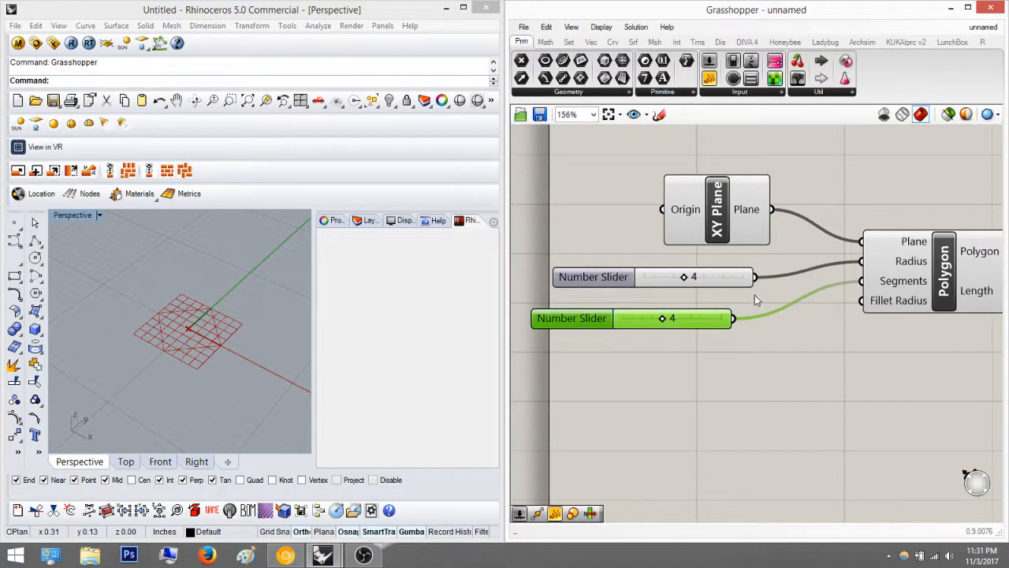
Align the Radius and Segments number sliders with each other in one vertical column.
left_click_drag(756, 278, 779, 272)
left_click_drag(733, 389, 646, 269)
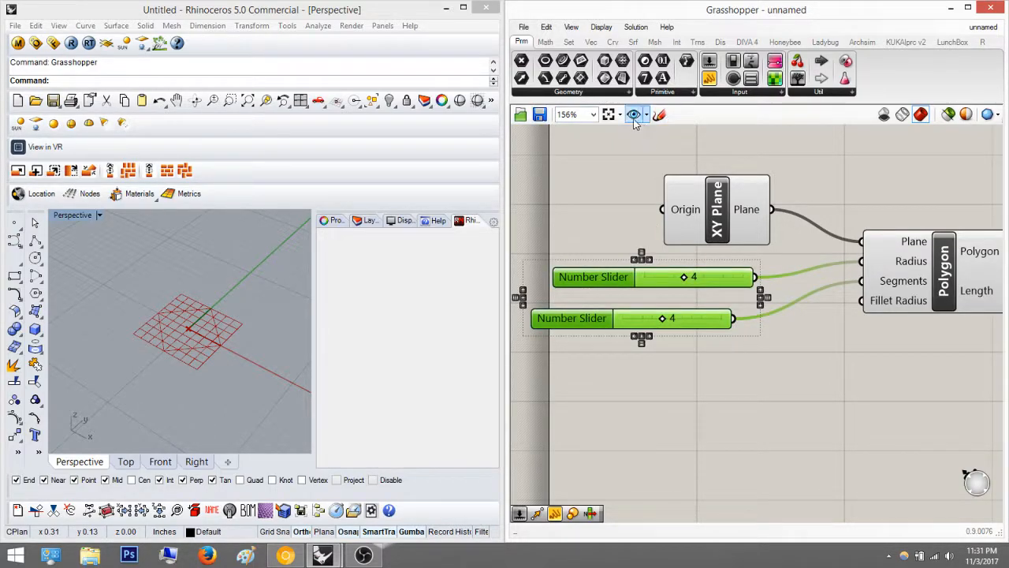
right_click_drag(718, 345, 648, 349)
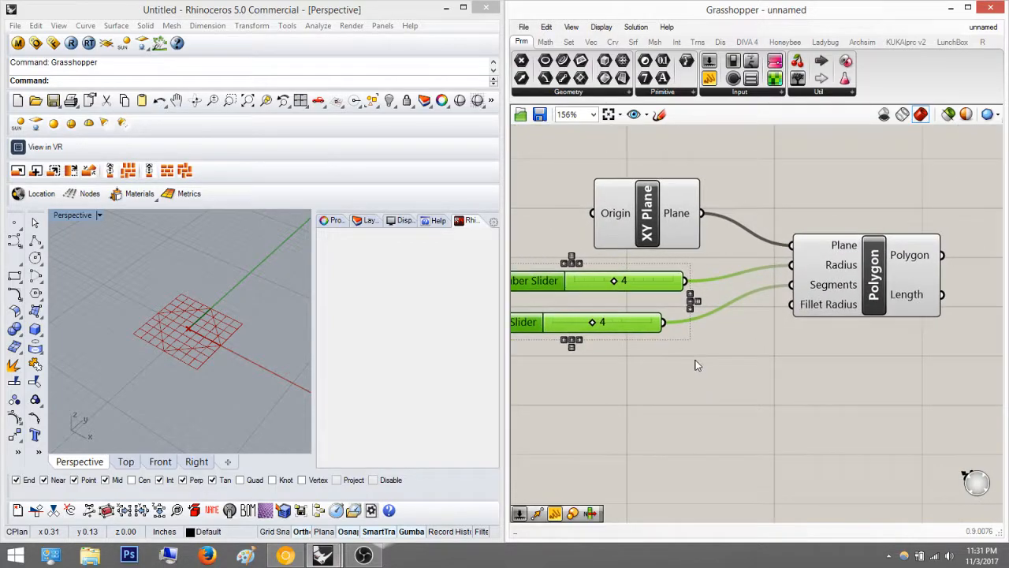
right_click_drag(726, 317, 819, 302)
right_click_drag(820, 396, 795, 294)
right_click_drag(646, 262, 632, 320)
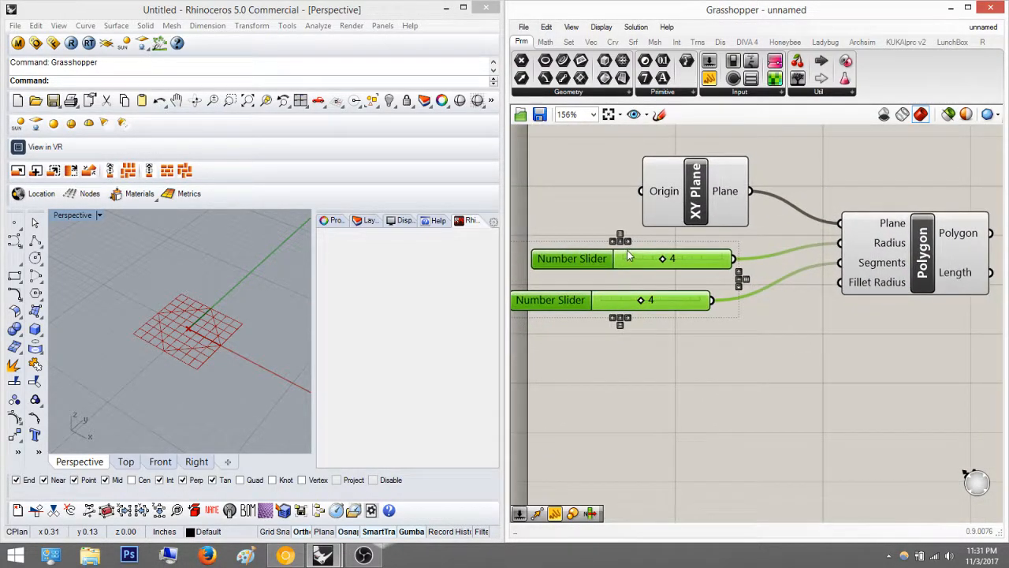
left_click(621, 244)
left_click(745, 354)
right_click_drag(763, 371, 800, 380)
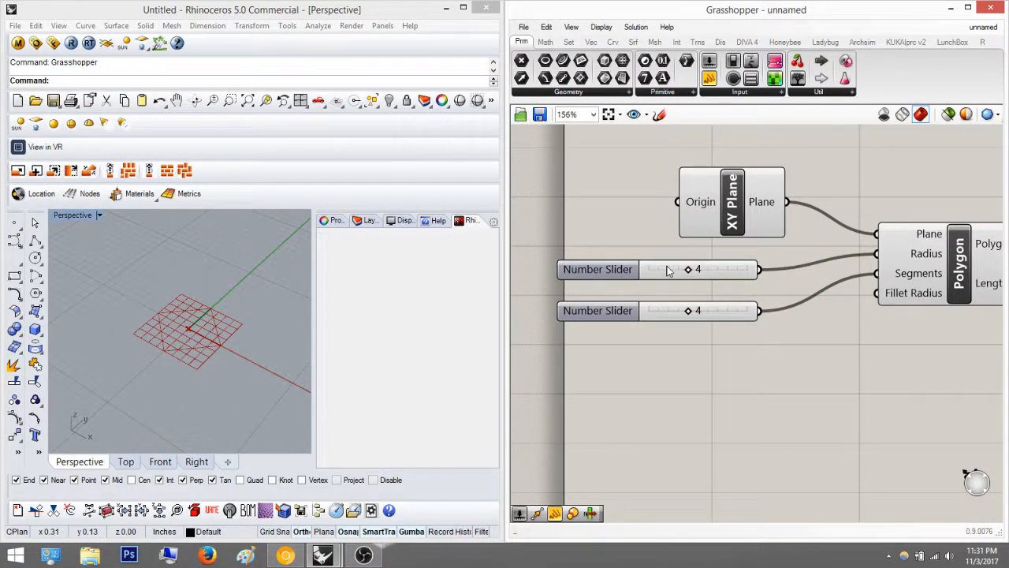
left_click(621, 272)
left_click(625, 313)
left_click(732, 350)
right_click_drag(781, 352, 751, 353)
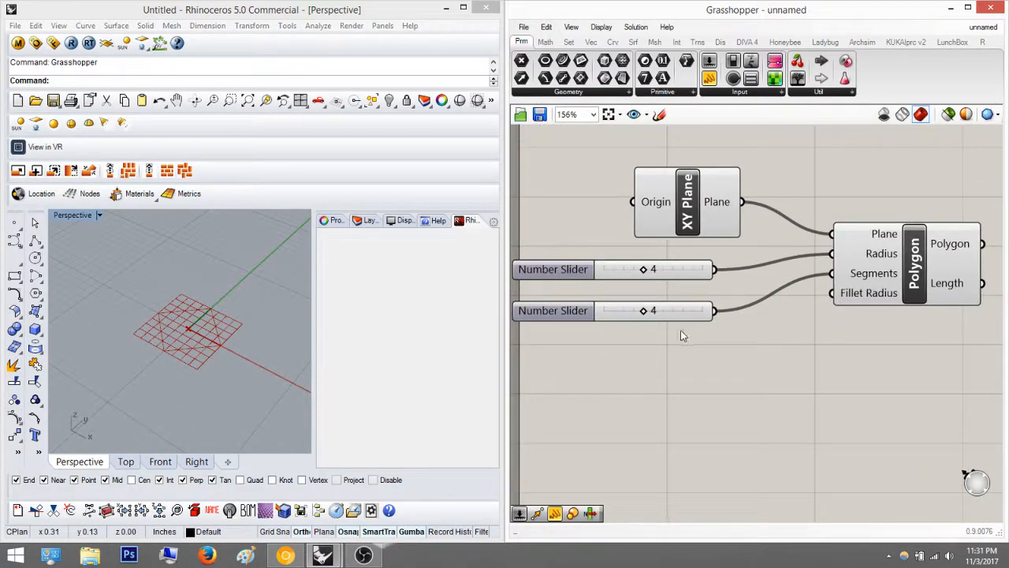
double_click(698, 390)
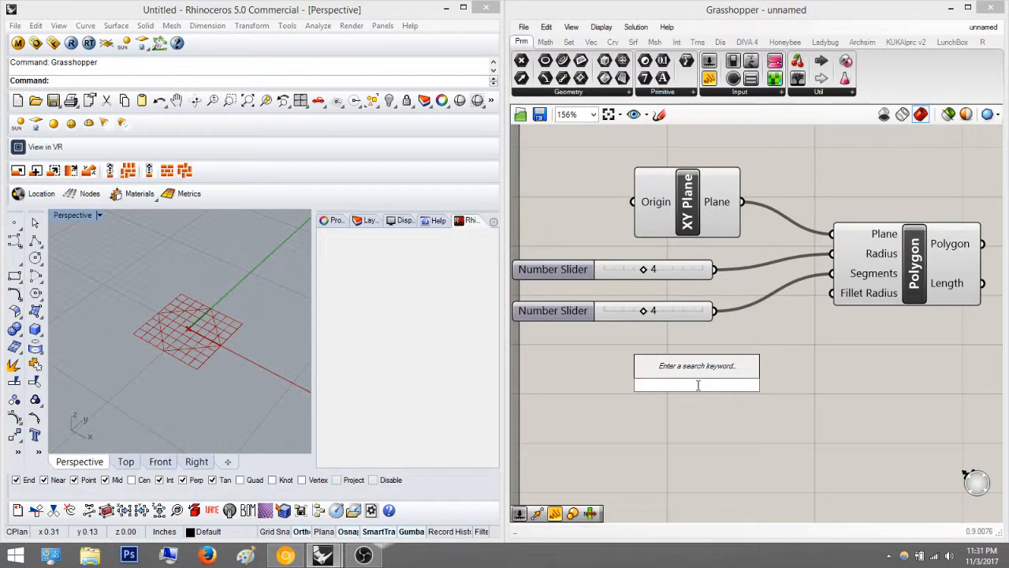
type("number sli")
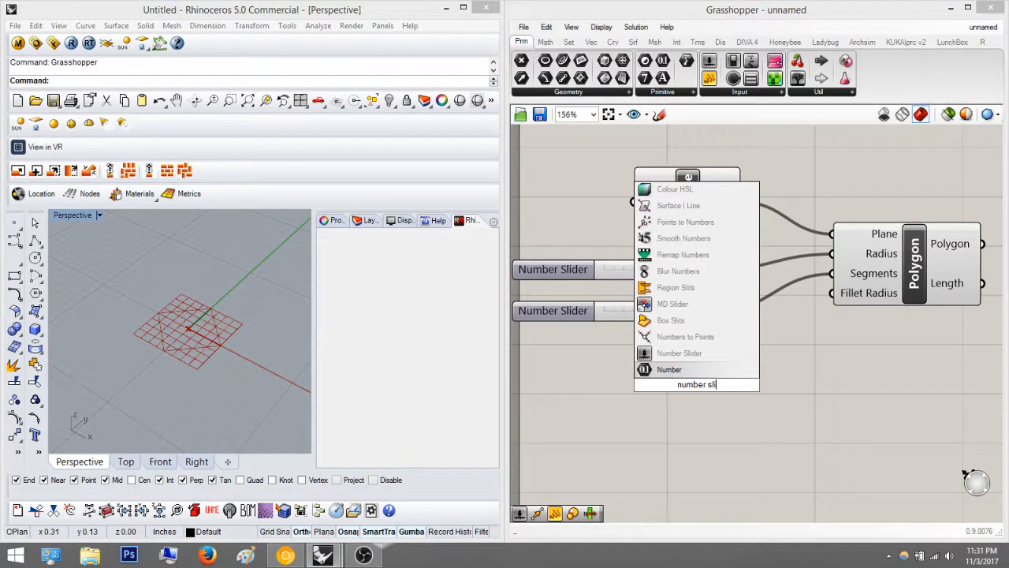
key("Escape")
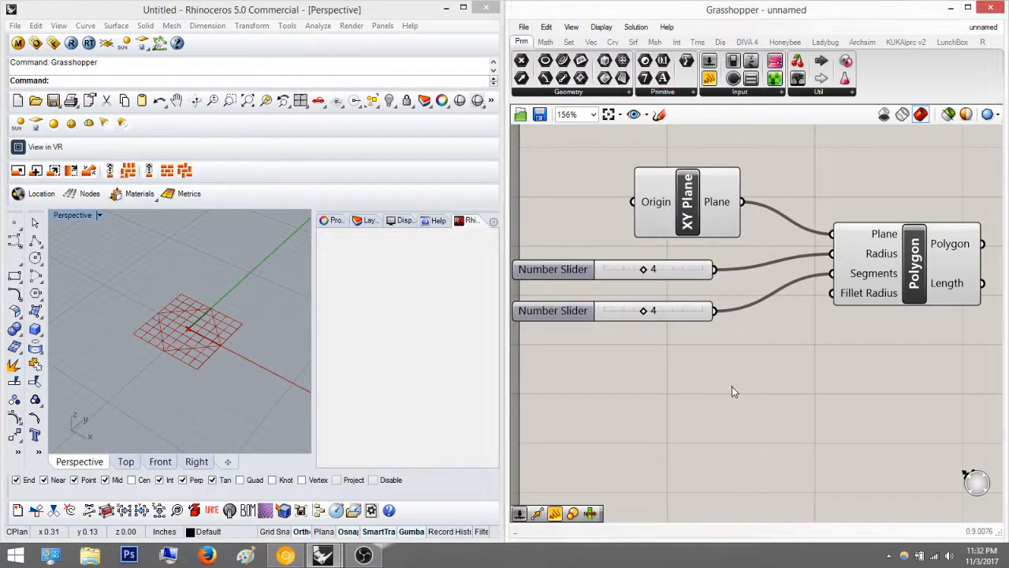
double_click(687, 380)
type("number slider")
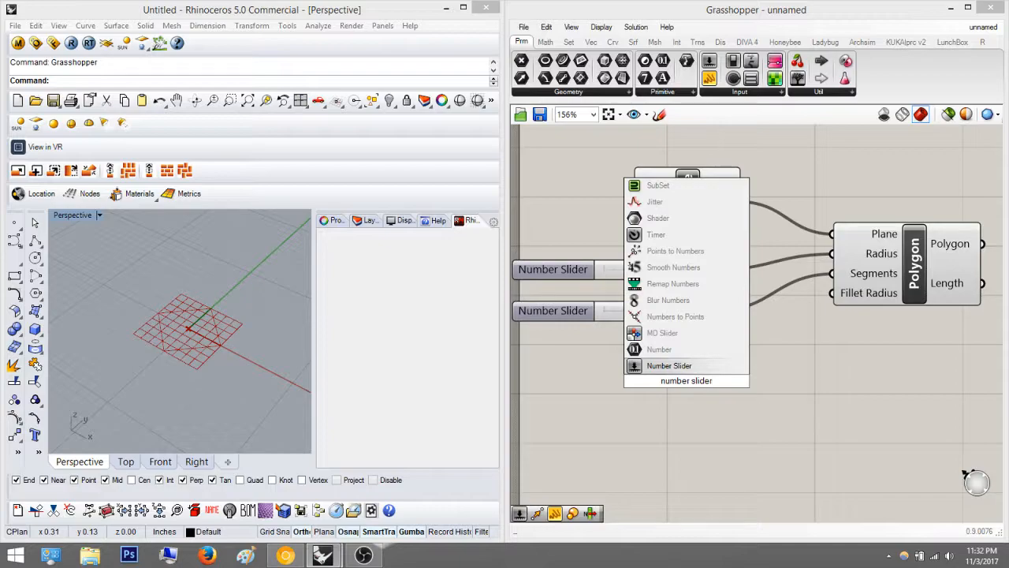
key("Return")
scroll(698, 383, "up", 3)
left_click_drag(698, 382, 750, 384)
left_click(627, 381)
scroll(736, 384, "down", 3)
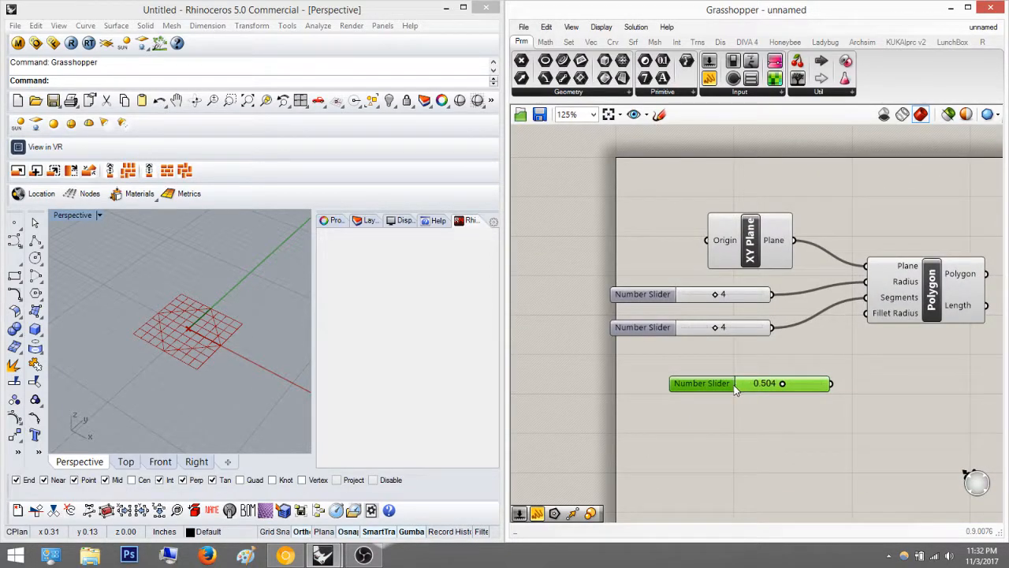
key("Delete")
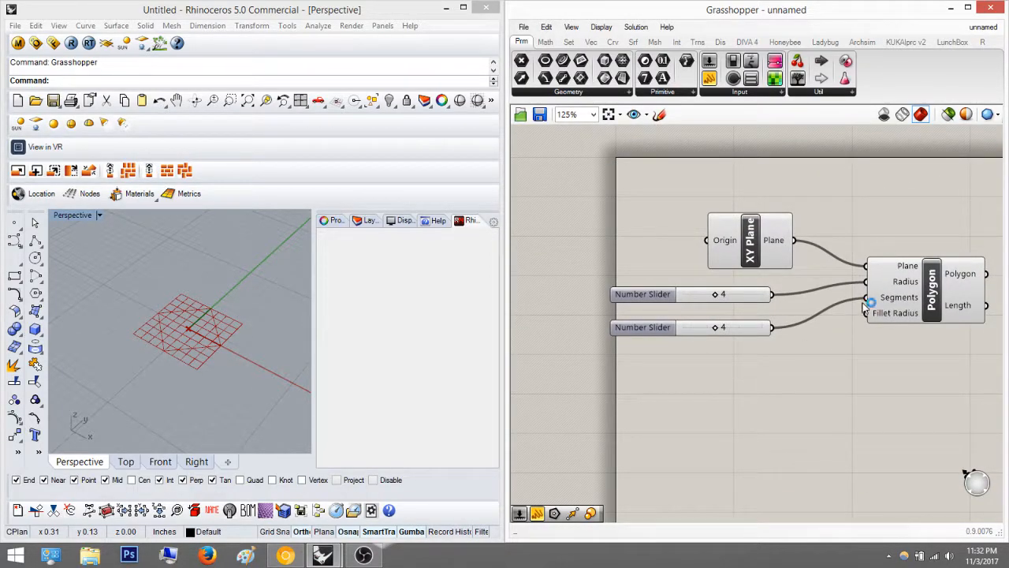
Create a third number slider from the value 4 below the connected sliders and set it to 6.
double_click(829, 408)
type("4")
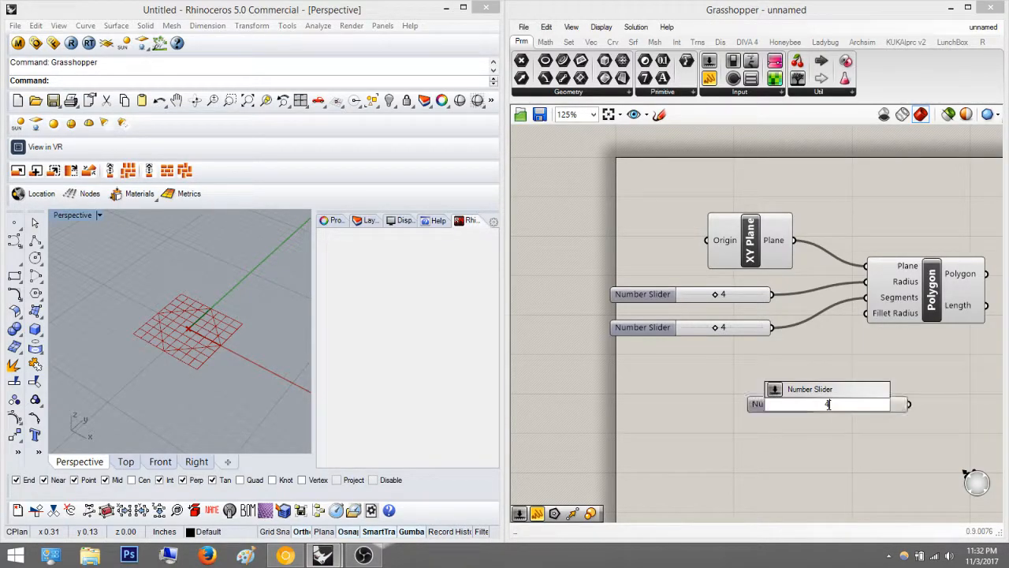
key("Return")
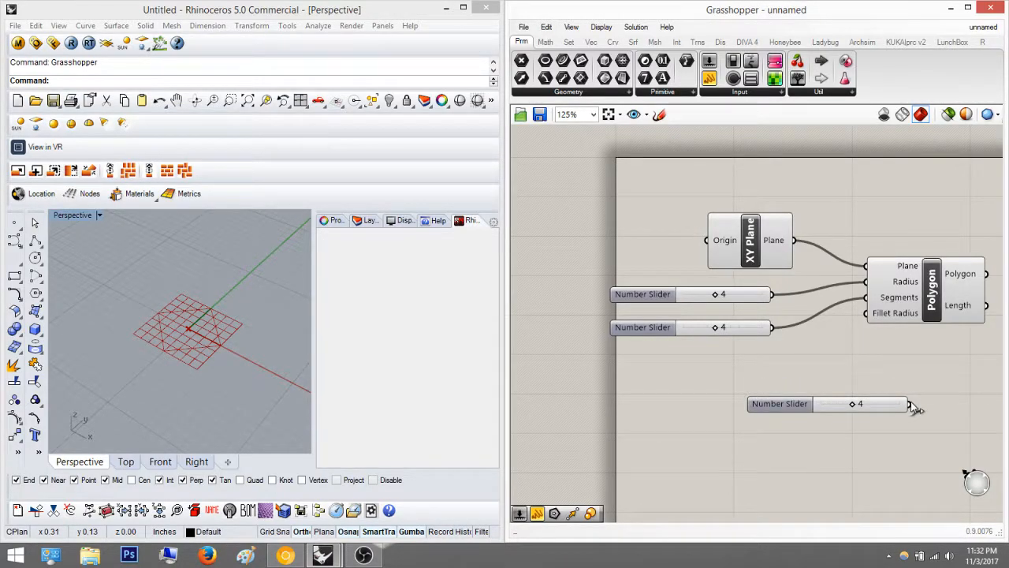
left_click_drag(854, 403, 790, 404)
scroll(859, 402, "up", 3)
right_click_drag(881, 382, 978, 363)
scroll(794, 383, "down", 2)
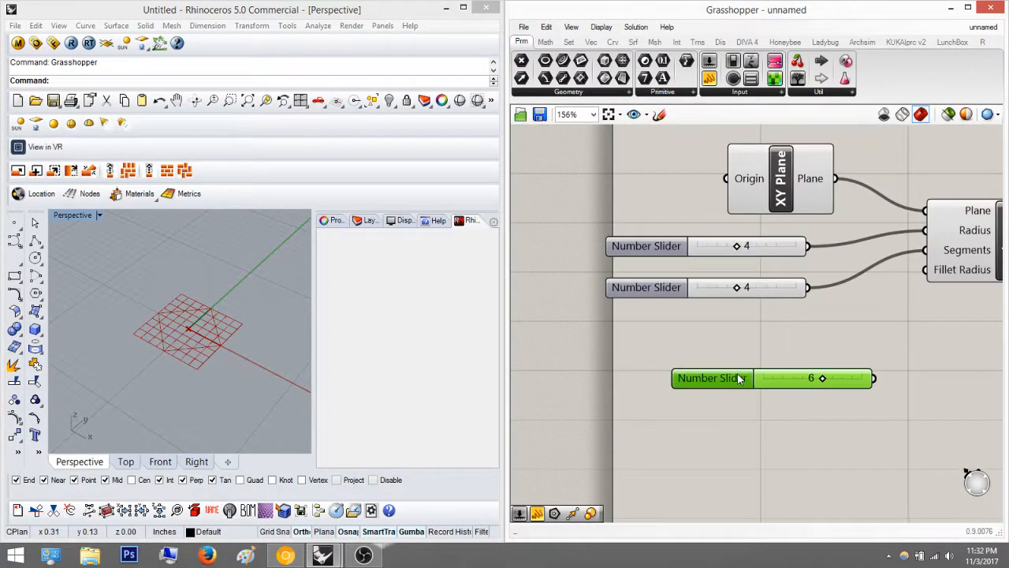
Set the third number slider's rounding to floating point numbers and adjust its value.
double_click(735, 379)
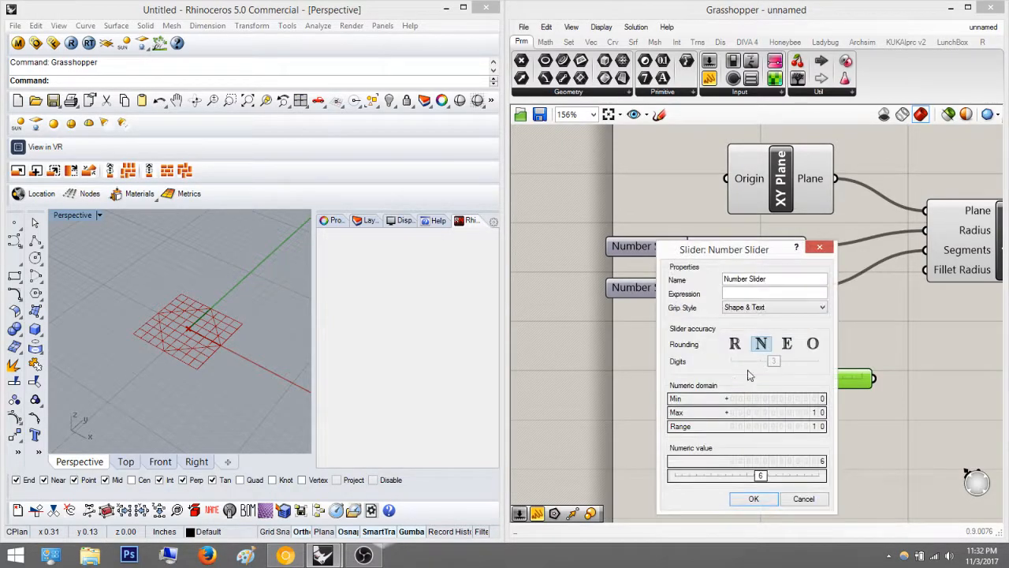
left_click(824, 249)
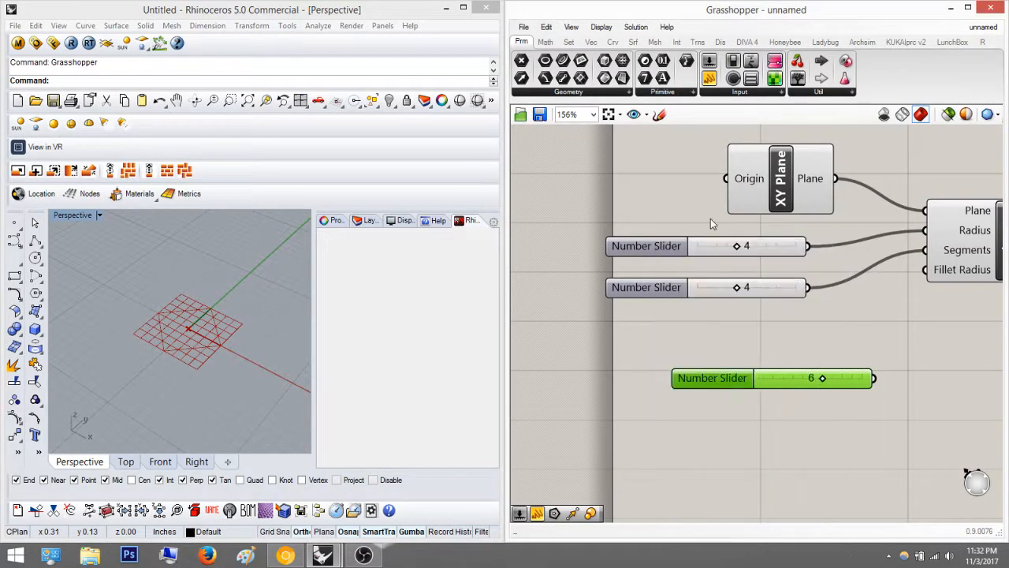
double_click(729, 380)
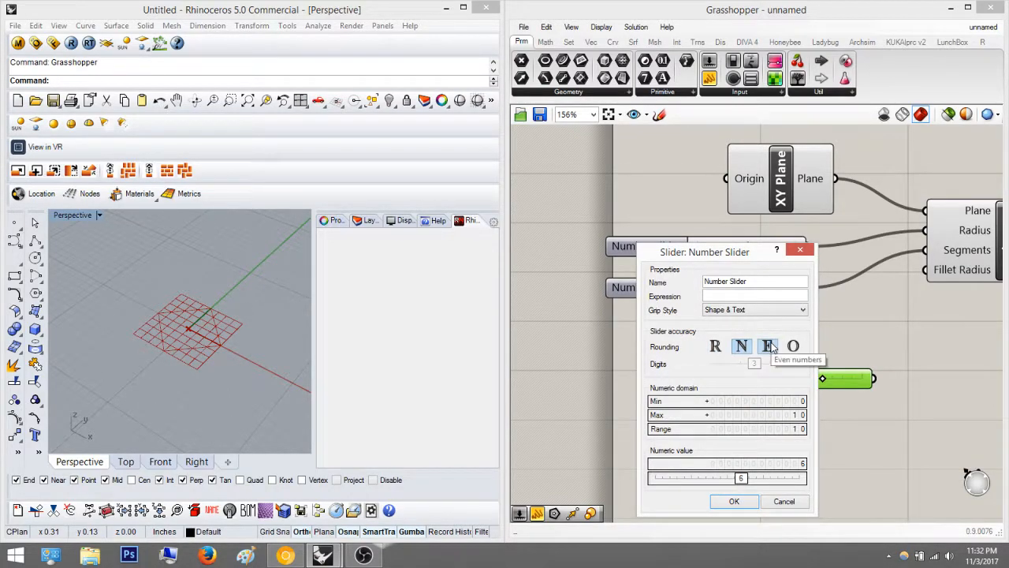
left_click(742, 347)
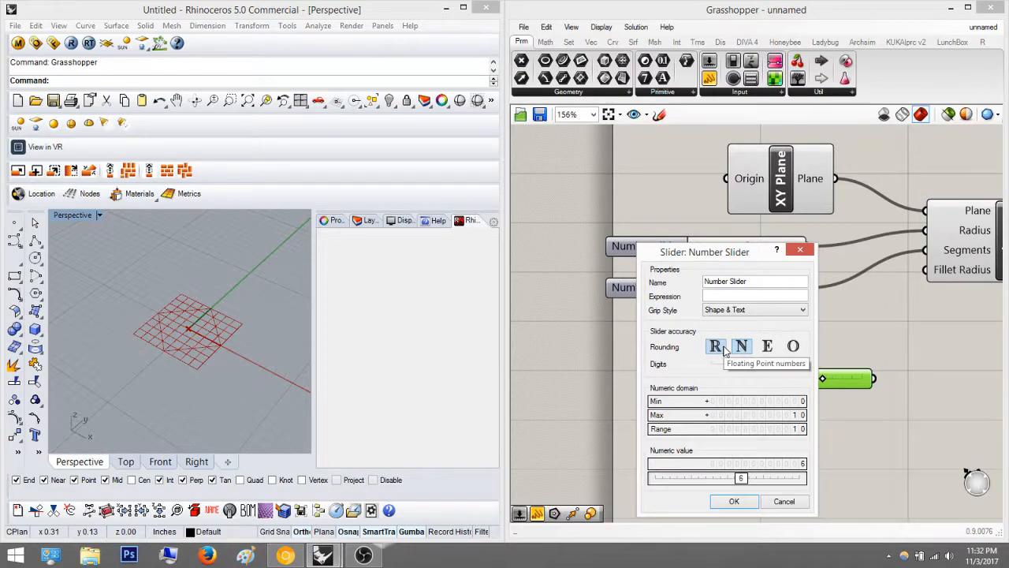
left_click(716, 347)
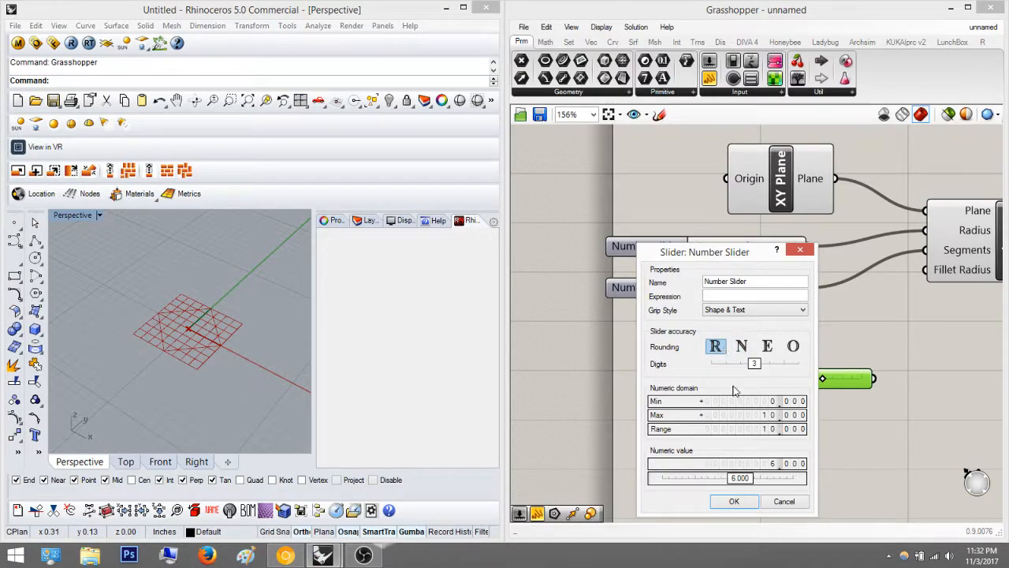
left_click(737, 502)
scroll(834, 383, "up", 1)
left_click_drag(834, 379, 842, 378)
Delete the third, unconnected number slider below the Radius and Segments sliders.
left_click(915, 331)
right_click_drag(811, 343, 612, 358)
left_click(695, 410)
key("Delete")
Examine the base definition by highlighting the XY Plane, the Polygon component and its two number sliders.
scroll(687, 367, "down", 3)
scroll(761, 275, "up", 2)
right_click_drag(761, 274, 804, 273)
scroll(777, 288, "down", 4)
left_click_drag(883, 339, 524, 185)
left_click(897, 216)
right_click_drag(841, 218, 806, 205)
left_click(633, 222)
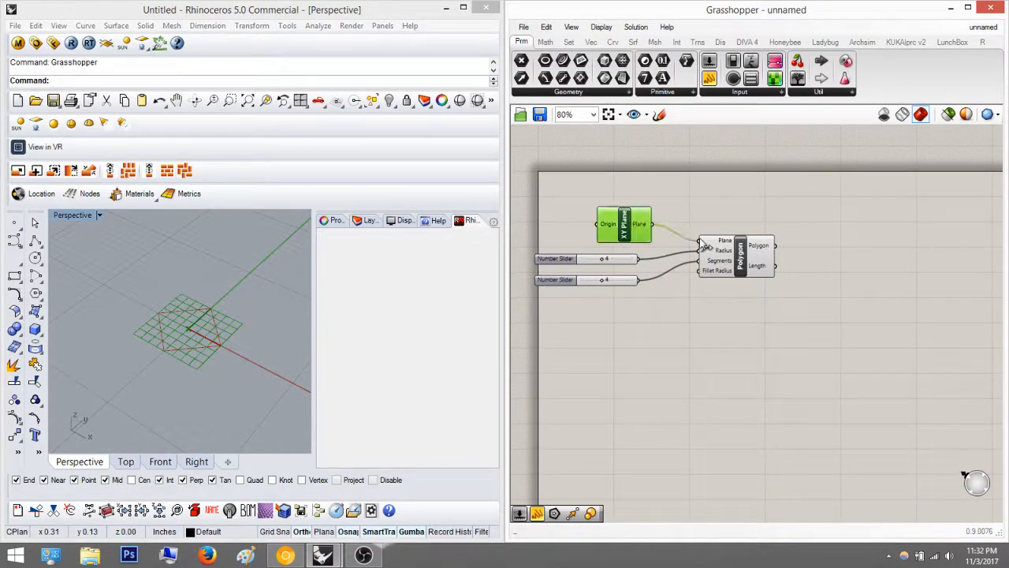
left_click(740, 255)
left_click(627, 226)
left_click(740, 256)
left_click_drag(630, 317, 571, 258)
left_click(742, 337)
Inspect the polygon base on the XY plane from several angles in the Perspective viewport.
right_click_drag(760, 332, 662, 351)
right_click_drag(217, 332, 202, 319)
scroll(181, 334, "up", 5)
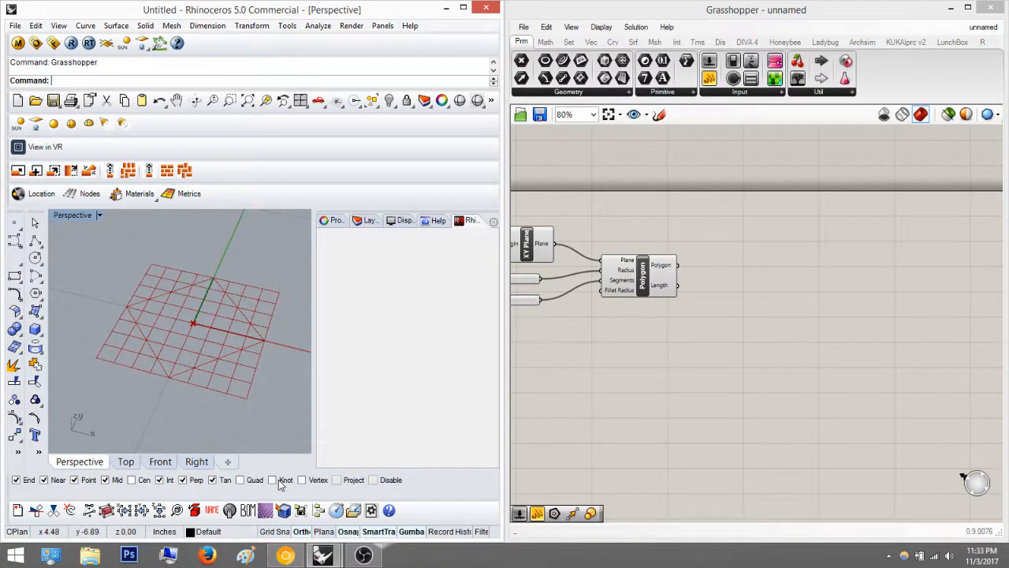
right_click_drag(264, 372, 237, 338)
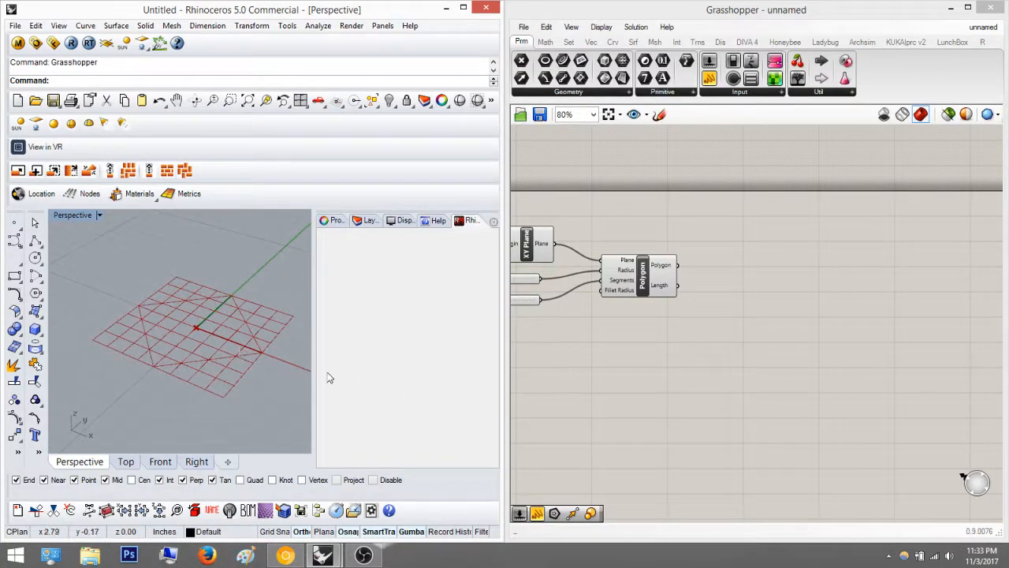
right_click_drag(801, 315, 749, 333)
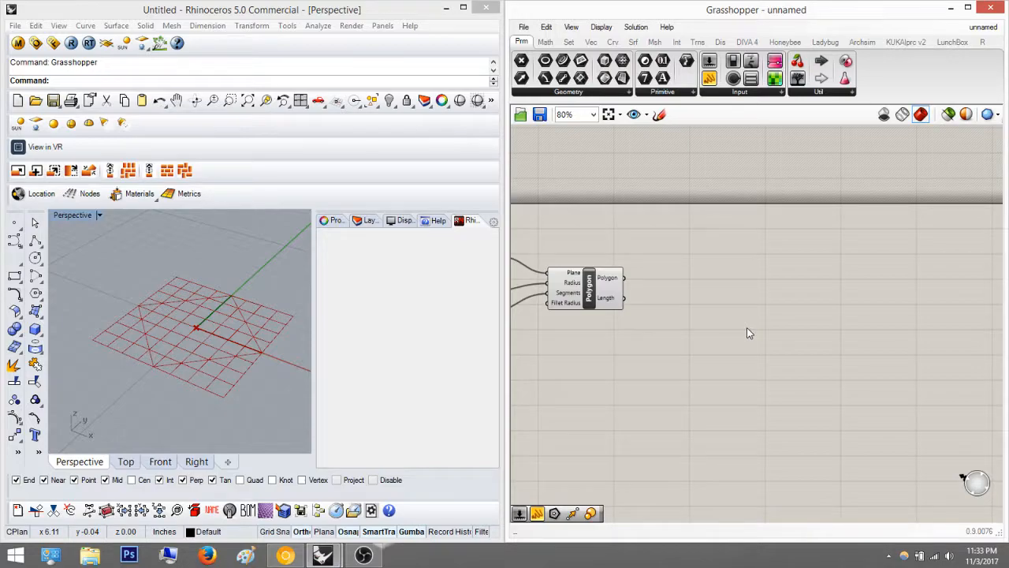
right_click_drag(198, 324, 201, 341)
right_click_drag(701, 278, 671, 246)
scroll(652, 282, "up", 3)
left_click(654, 284)
left_click(822, 277)
Add a Rotate component to the canvas to the right of the Polygon component.
double_click(723, 254)
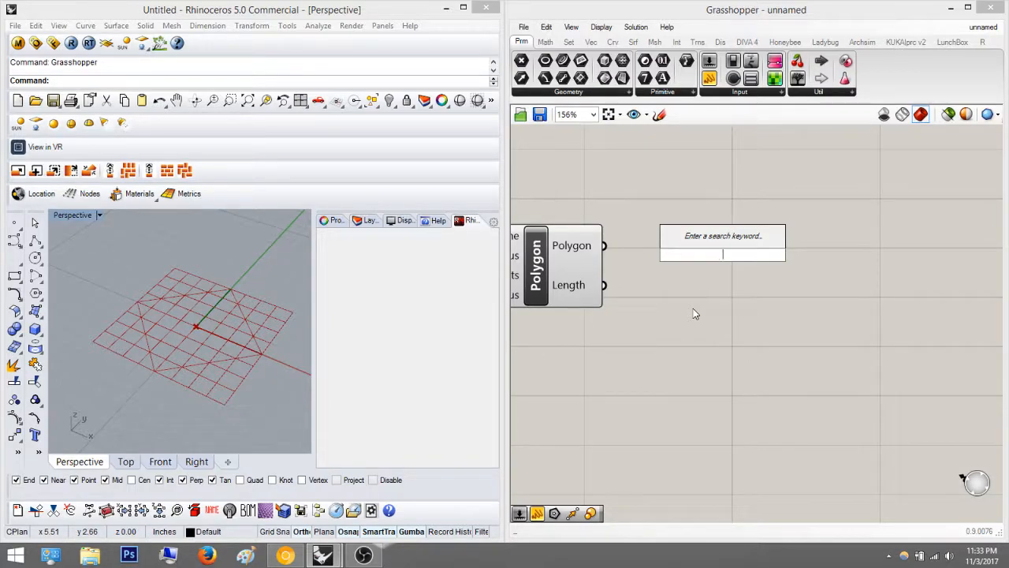
type("rot")
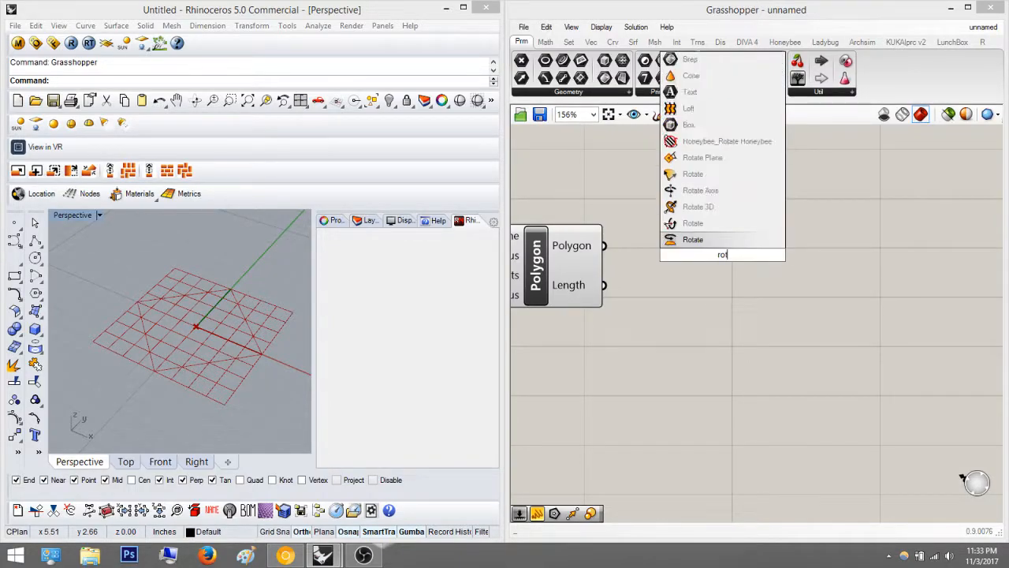
left_click(689, 245)
right_click_drag(712, 271, 623, 269)
left_click_drag(636, 265, 707, 271)
right_click_drag(707, 271, 801, 271)
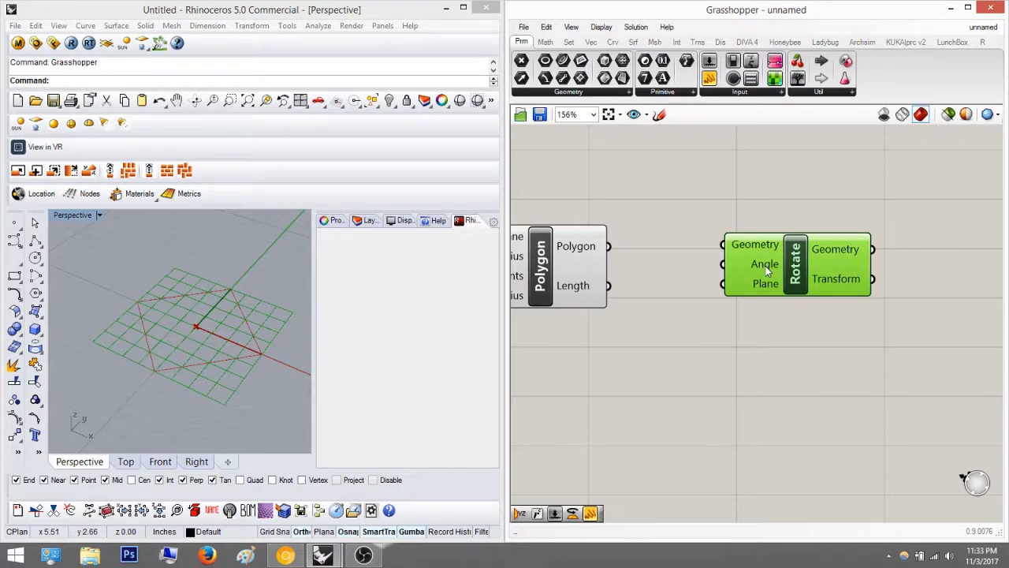
Reposition the Rotate component to leave more space between it and the Polygon component.
right_click_drag(764, 282, 910, 316)
left_click_drag(932, 315, 932, 289)
left_click(930, 258)
right_click_drag(929, 257, 862, 261)
left_click_drag(858, 331, 872, 303)
left_click(858, 241)
right_click_drag(858, 241, 921, 250)
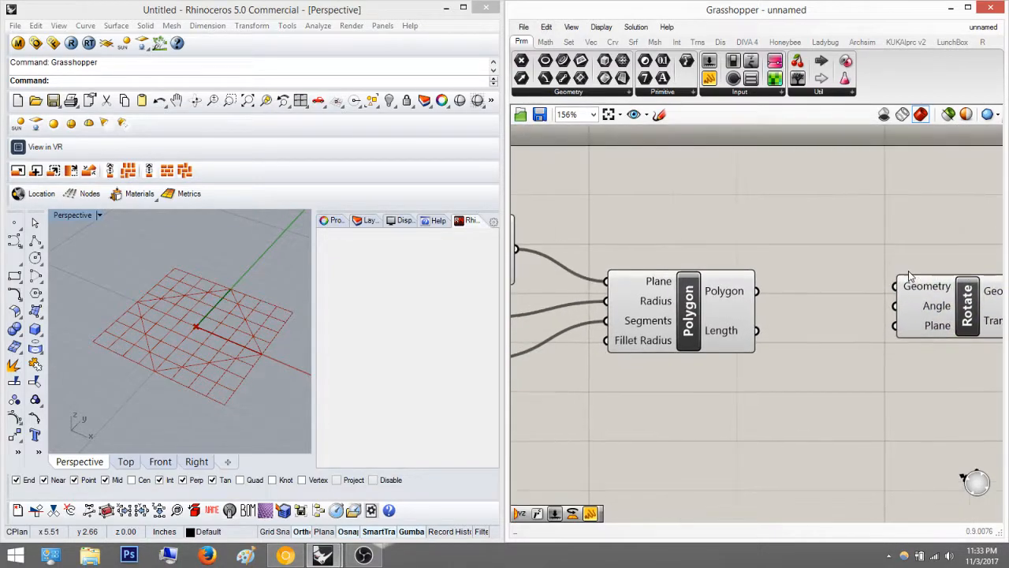
Connect the XY Plane component's Plane output to the Rotate component's Plane input.
scroll(788, 280, "down", 2)
left_click_drag(620, 270, 945, 329)
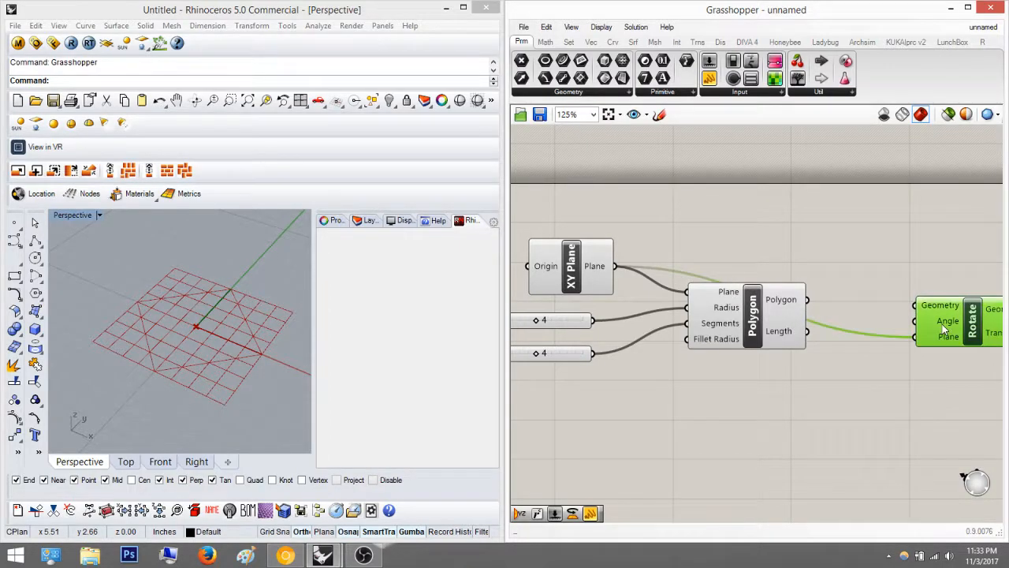
left_click(907, 265)
right_click_drag(908, 265, 810, 269)
Connect the Polygon output to the Rotate component's Geometry input and shift Rotate slightly away from Polygon.
right_click_drag(738, 312, 660, 281)
scroll(660, 282, "up", 1)
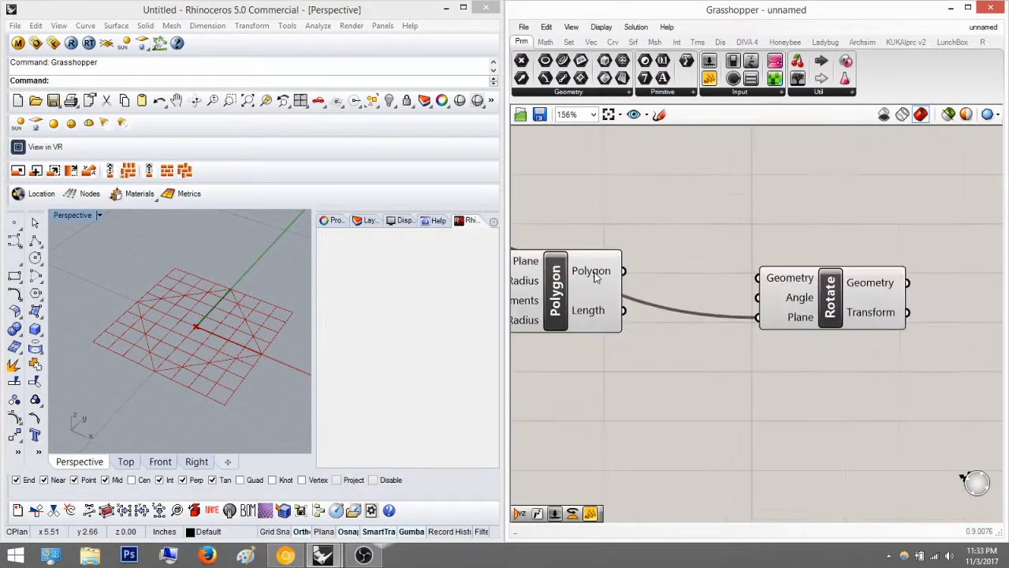
left_click(614, 268)
left_click_drag(624, 271, 773, 290)
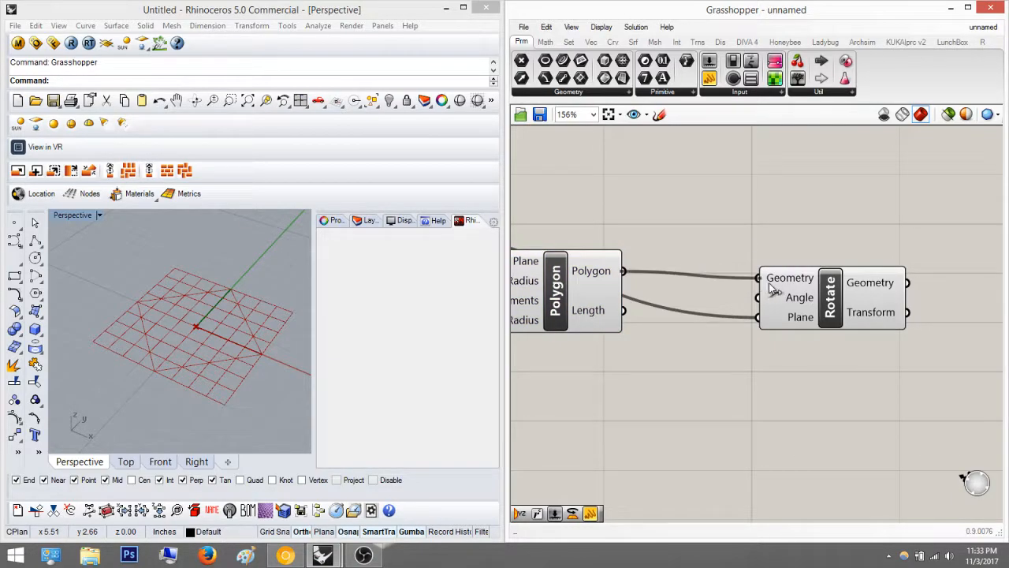
left_click(809, 310)
left_click_drag(800, 322, 825, 309)
scroll(228, 322, "down", 5)
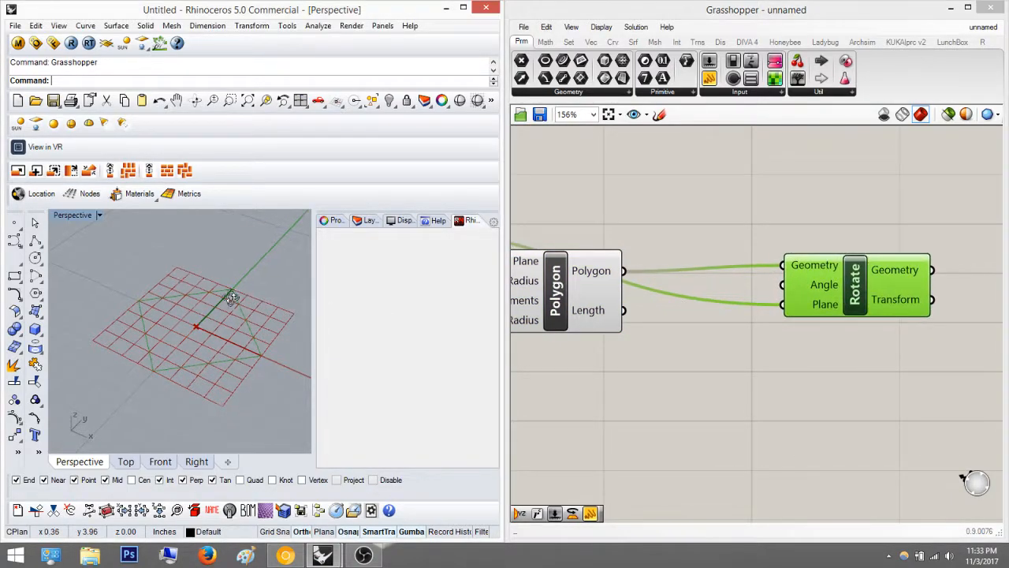
scroll(228, 322, "up", 6)
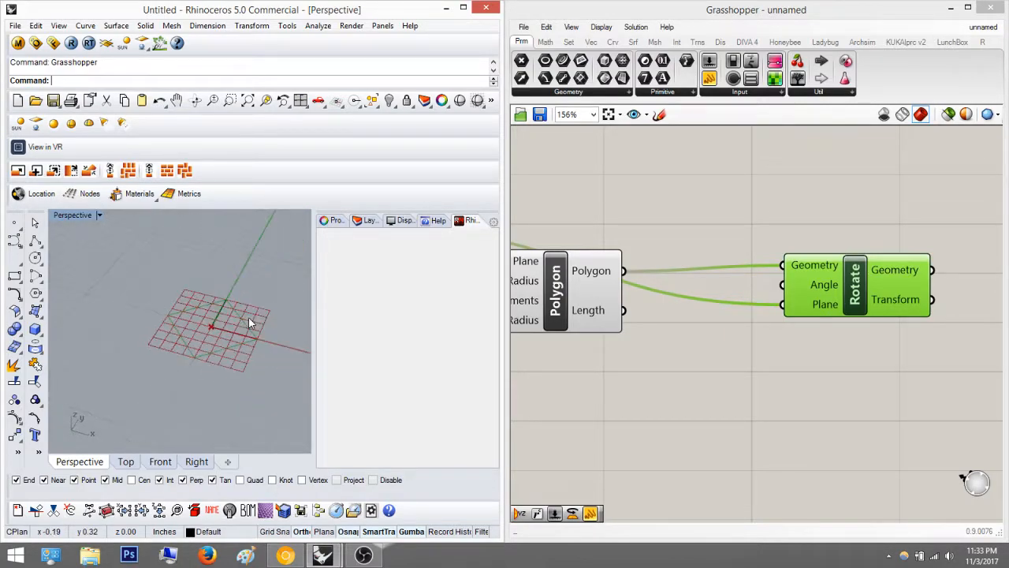
Add a Radians component below Rotate and connect its Radians output to the Rotate component's Angle input.
right_click_drag(795, 302, 757, 257)
double_click(739, 345)
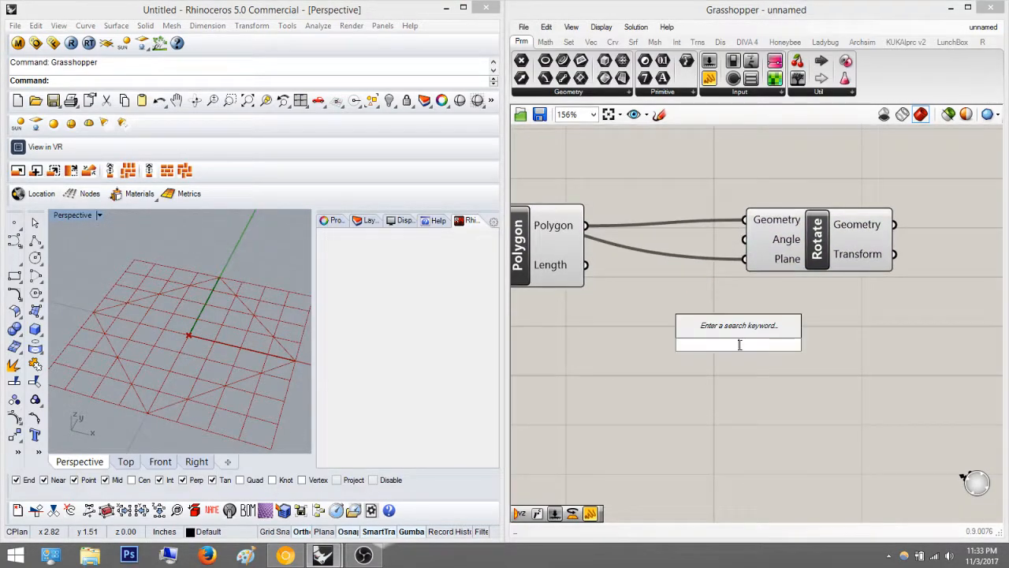
left_click(756, 361)
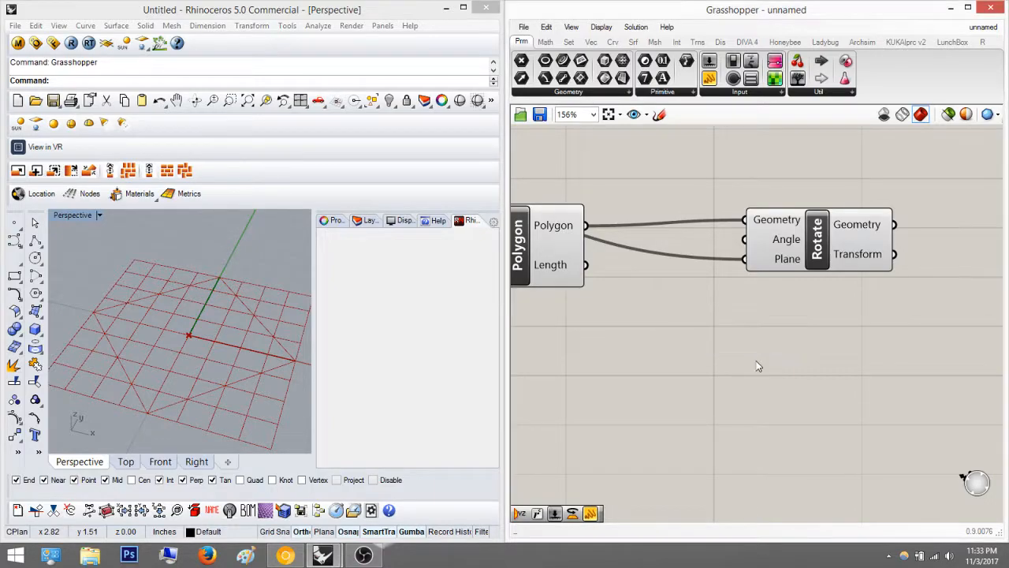
mouse_move(787, 251)
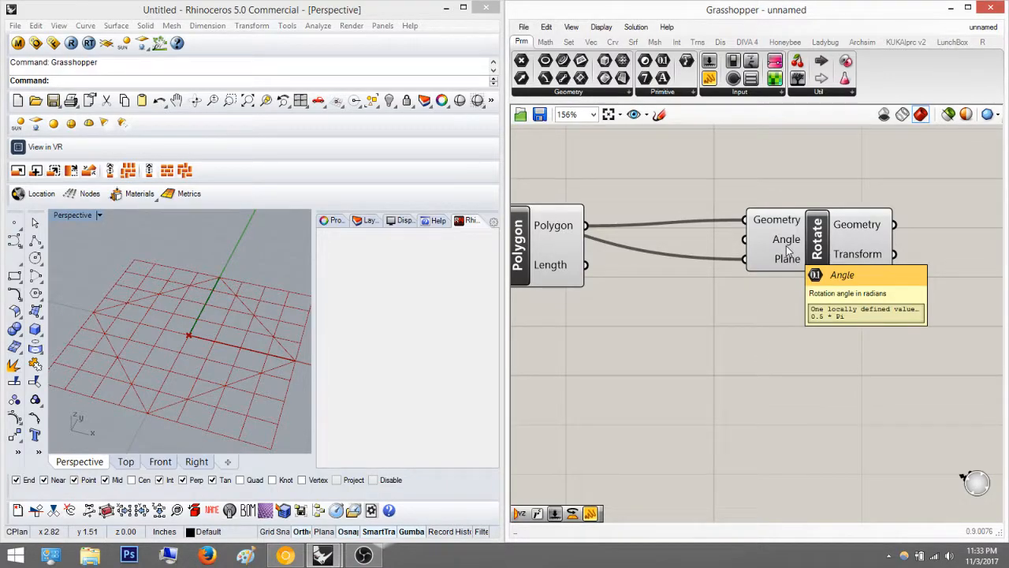
double_click(737, 337)
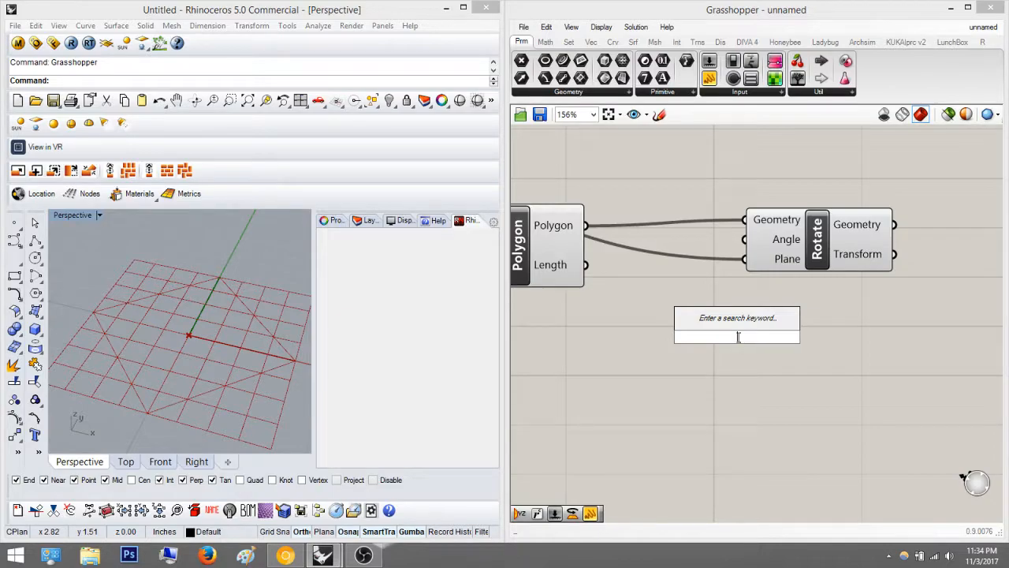
type("radi")
key("Return")
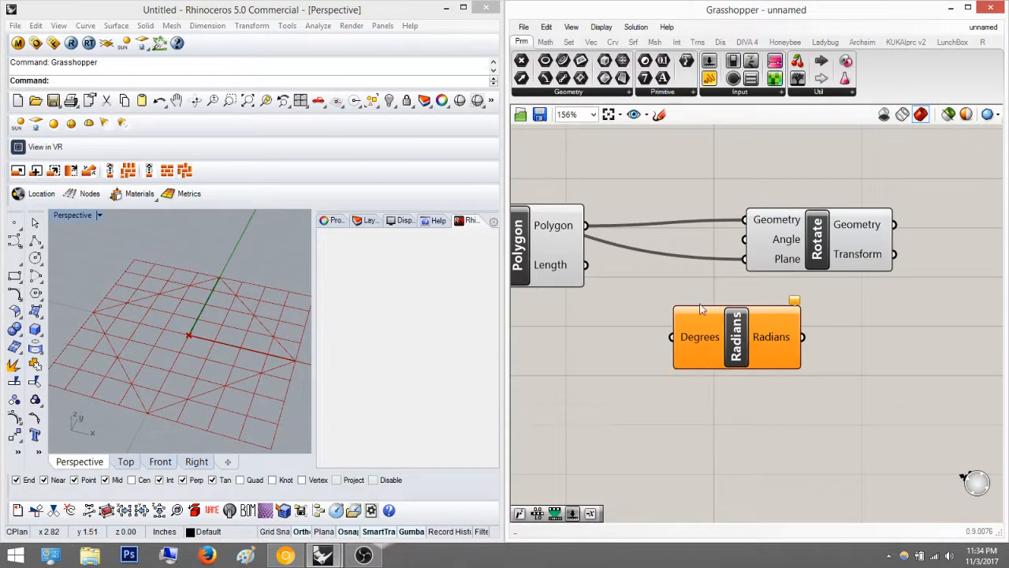
left_click_drag(696, 342, 637, 355)
left_click_drag(742, 351, 746, 239)
Examine how the Radians component feeds the Rotate component's Angle input and which input still lacks a value.
right_click_drag(642, 438, 749, 397)
double_click(727, 401)
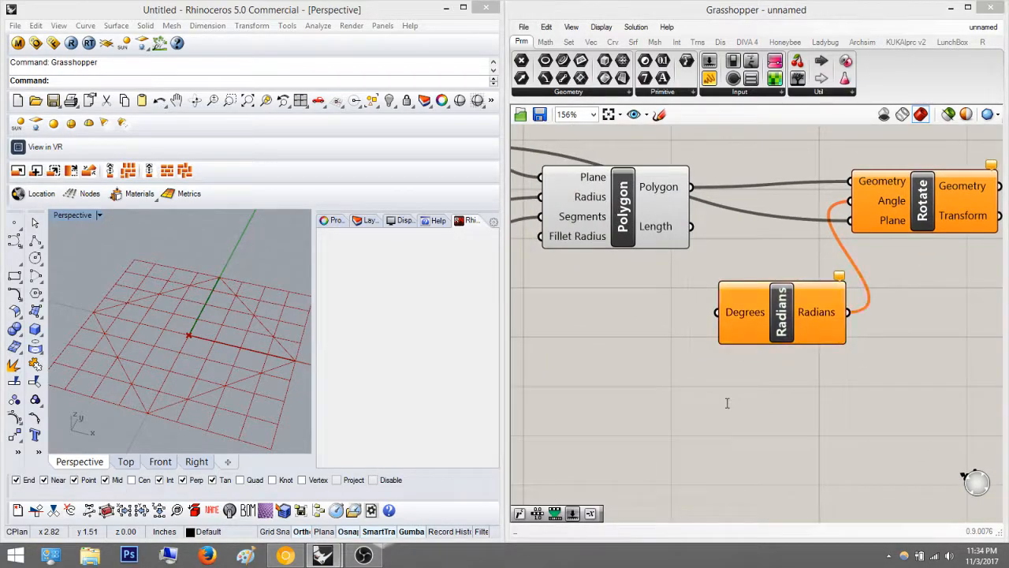
left_click(731, 443)
left_click(817, 303)
left_click(919, 189)
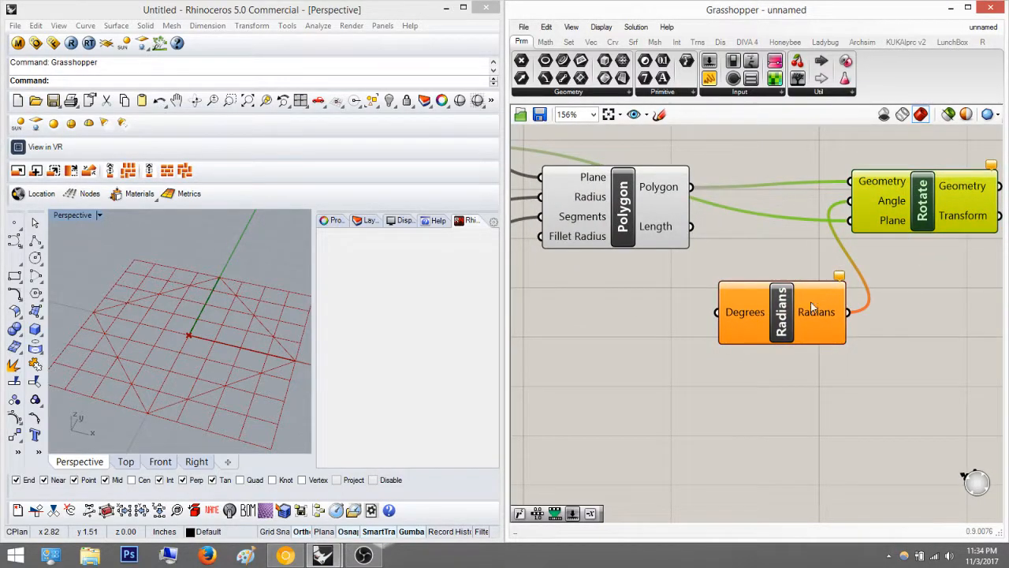
left_click(811, 303)
scroll(810, 306, "up", 2)
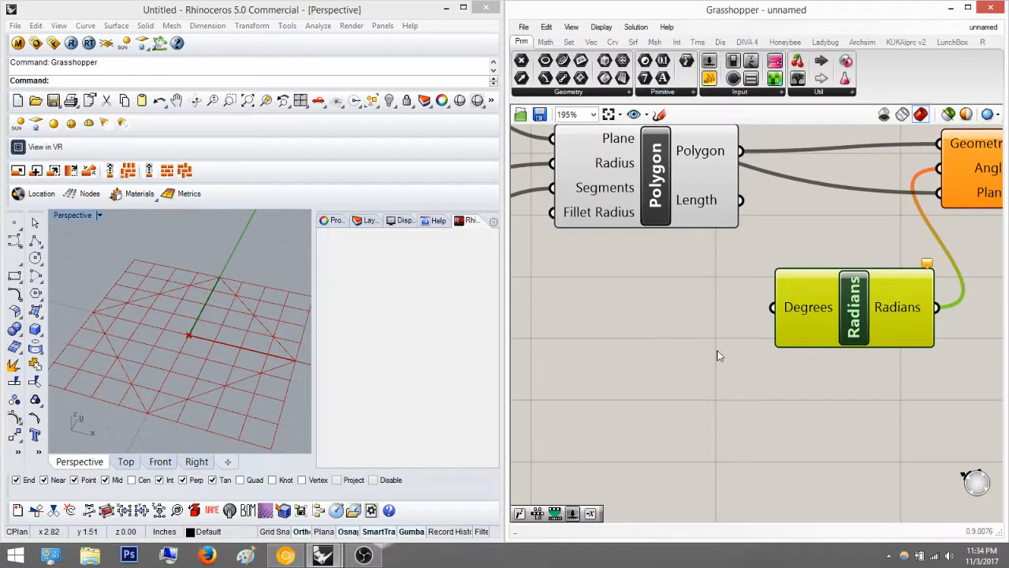
right_click_drag(805, 255, 741, 286)
left_click(955, 189)
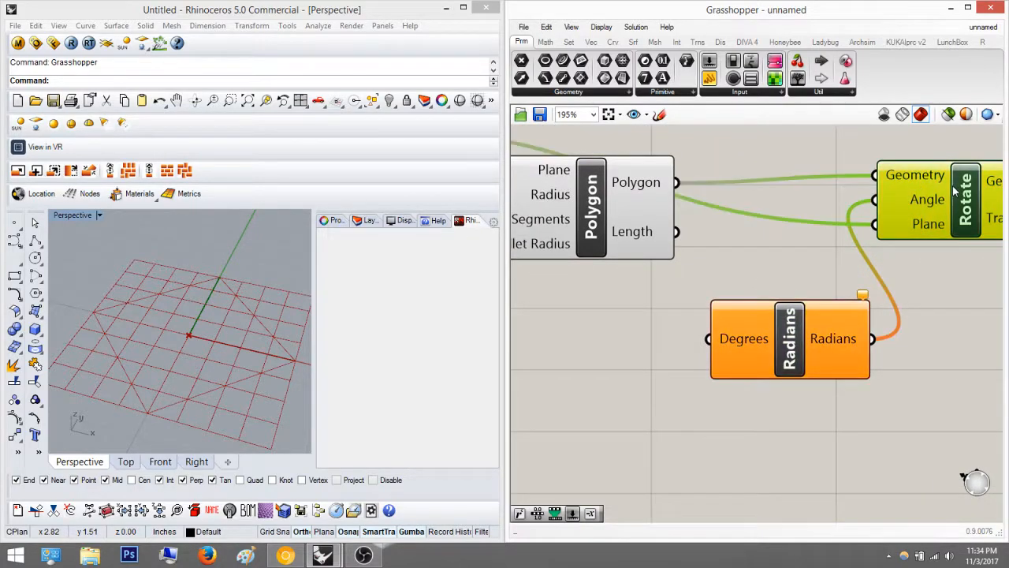
left_click(800, 332)
left_click(805, 243)
right_click_drag(688, 331, 764, 296)
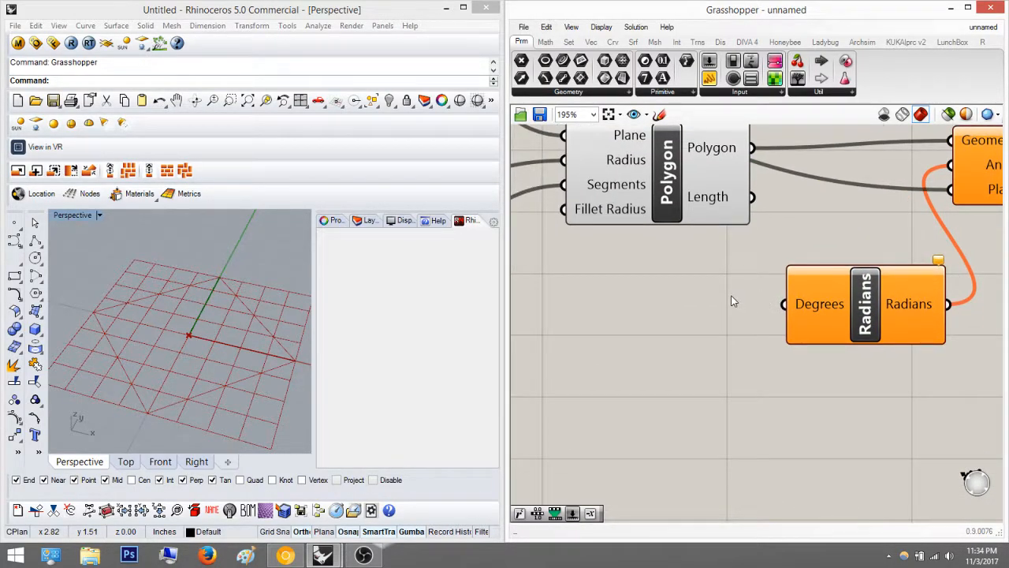
Create a number slider with value 45 and connect it to the Radians component's Degrees input.
double_click(732, 301)
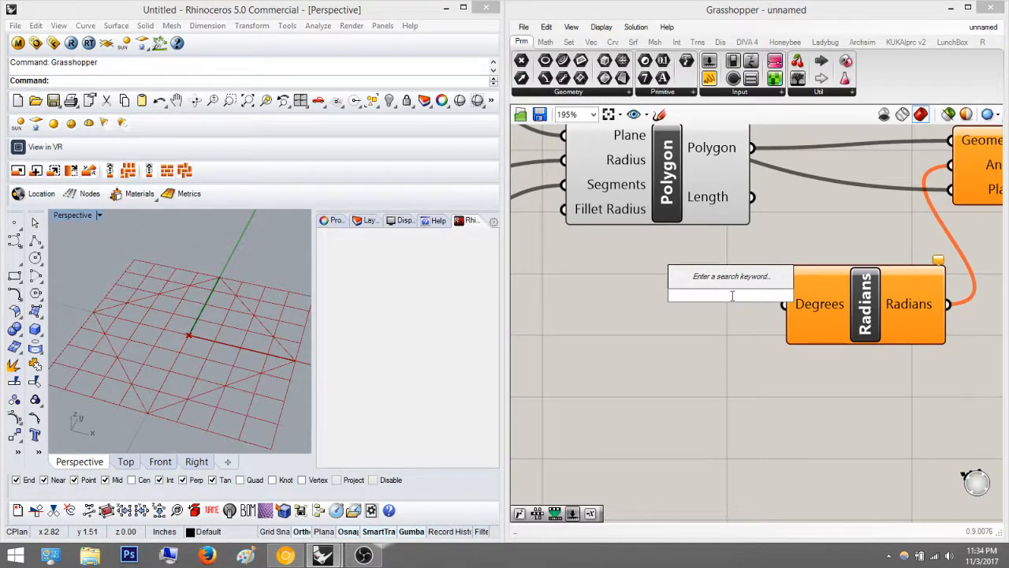
type("45")
key("Return")
left_click_drag(704, 301, 599, 309)
left_click_drag(759, 302, 805, 334)
Compare the original polygon with the rotated copy by highlighting the Polygon and Rotate components in turn.
right_click_drag(858, 319, 705, 340)
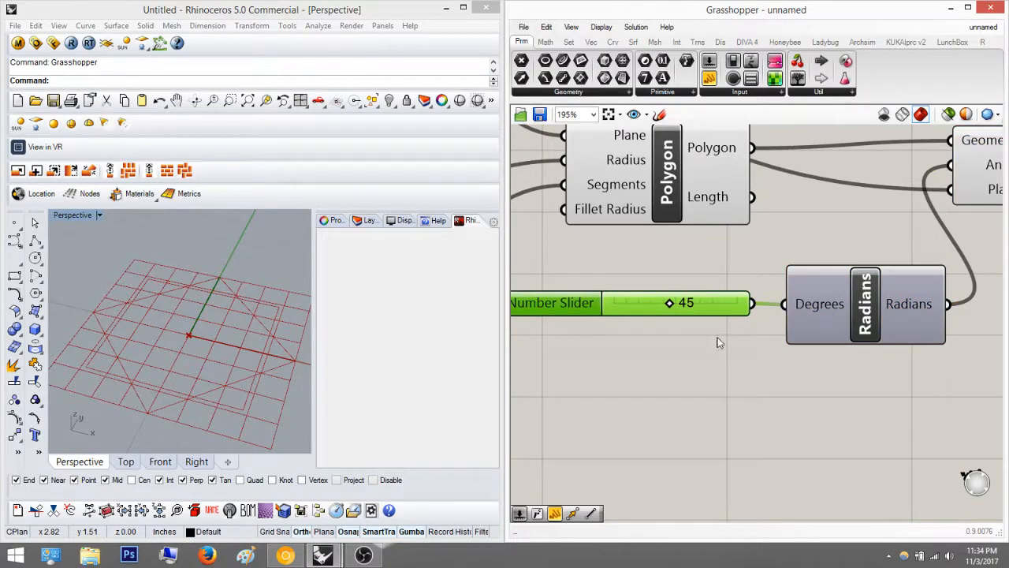
left_click(874, 195)
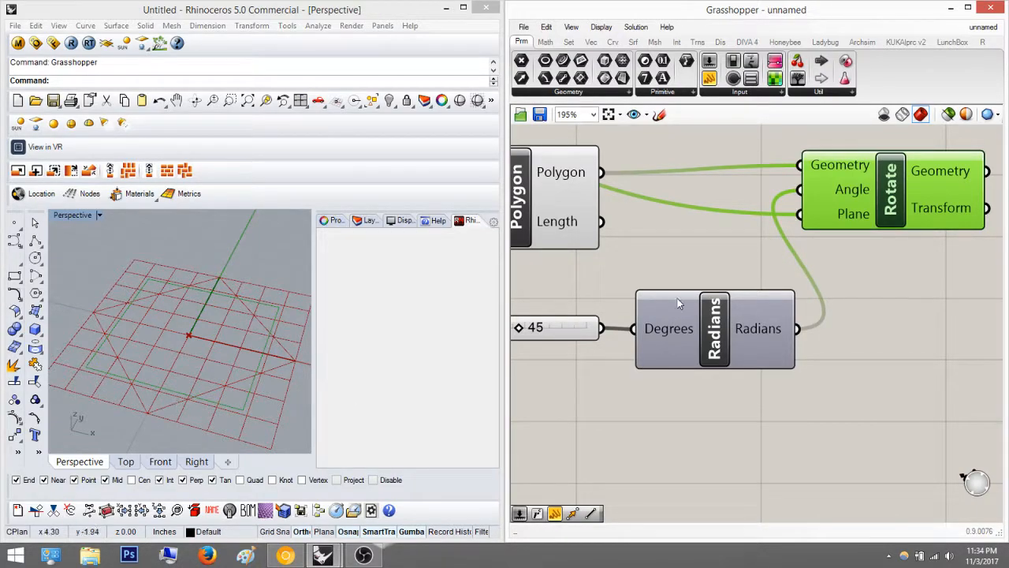
left_click(779, 261)
right_click_drag(581, 245, 554, 319)
left_click(560, 288)
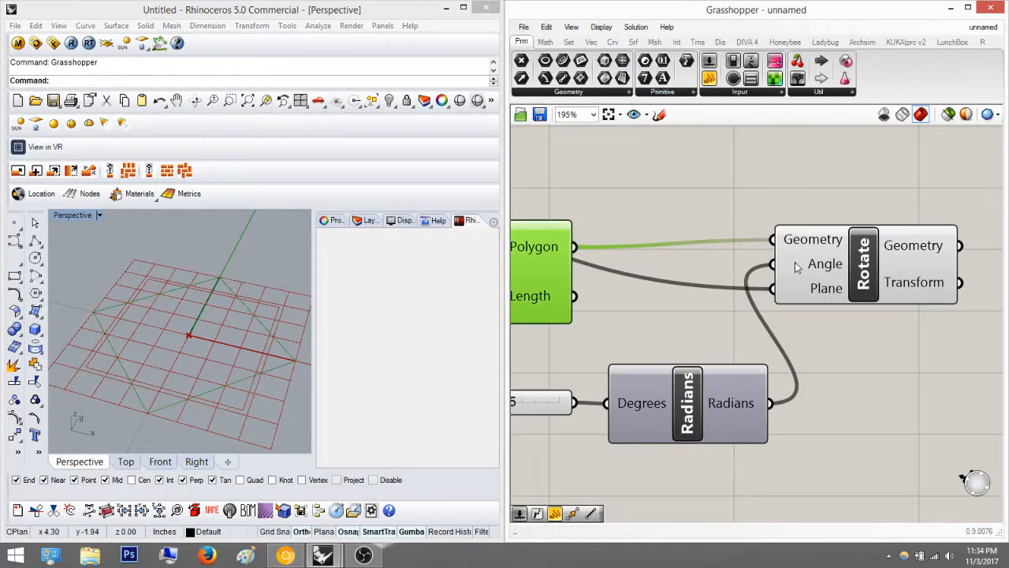
left_click(801, 262)
left_click(551, 276)
left_click(846, 192)
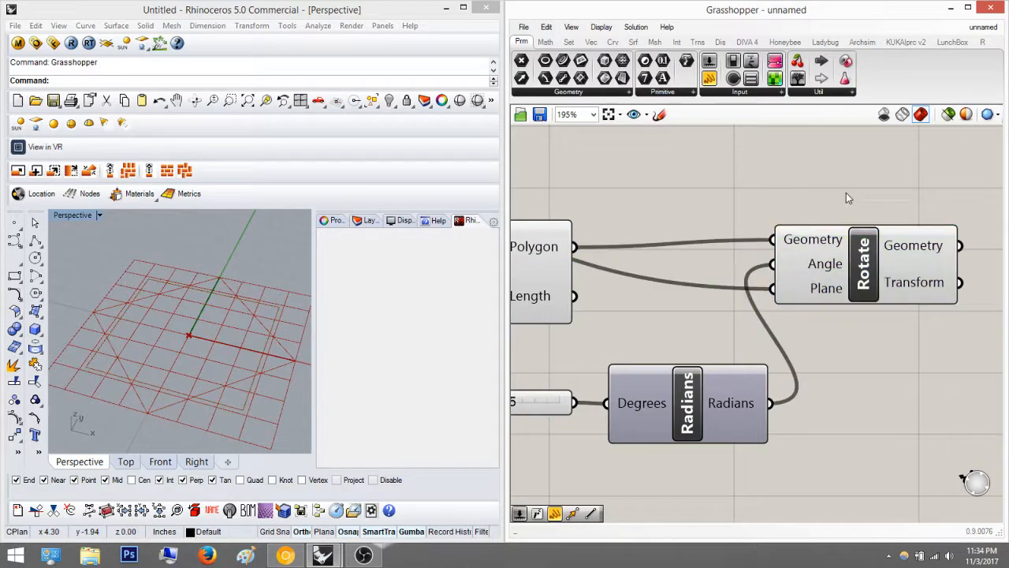
scroll(846, 192, "down", 3)
left_click(842, 250)
left_click(769, 201)
right_click_drag(632, 227, 652, 233)
scroll(728, 235, "down", 2)
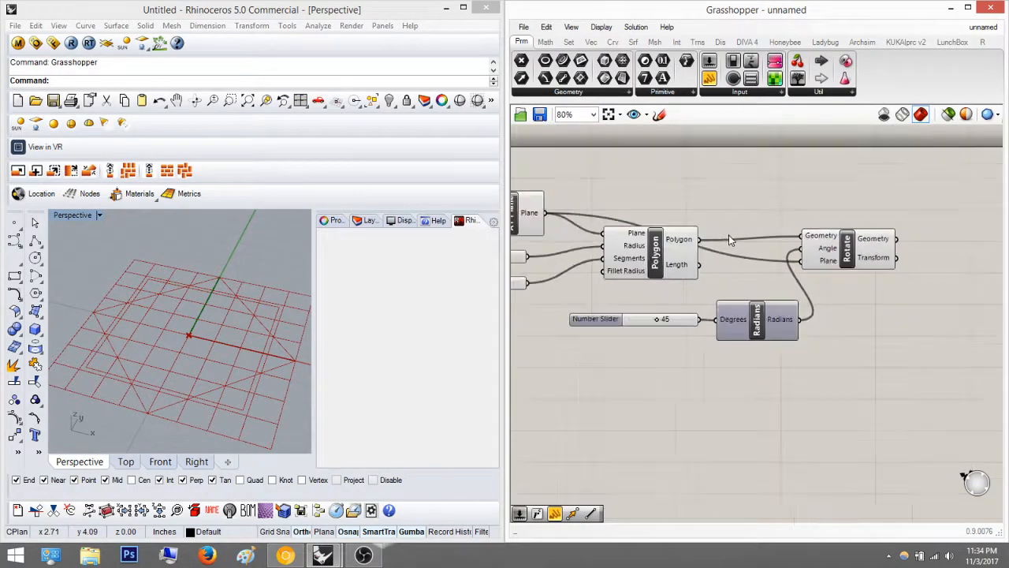
scroll(835, 241, "up", 2)
left_click(830, 240)
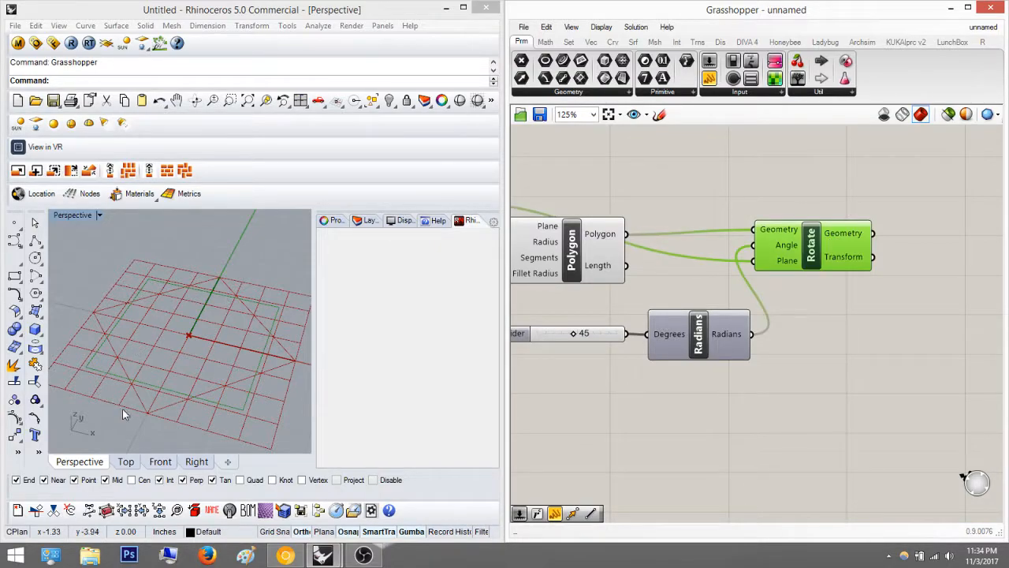
Highlight the Polygon, Rotate and XY Plane components in turn to see which viewport preview belongs to each.
left_click(586, 261)
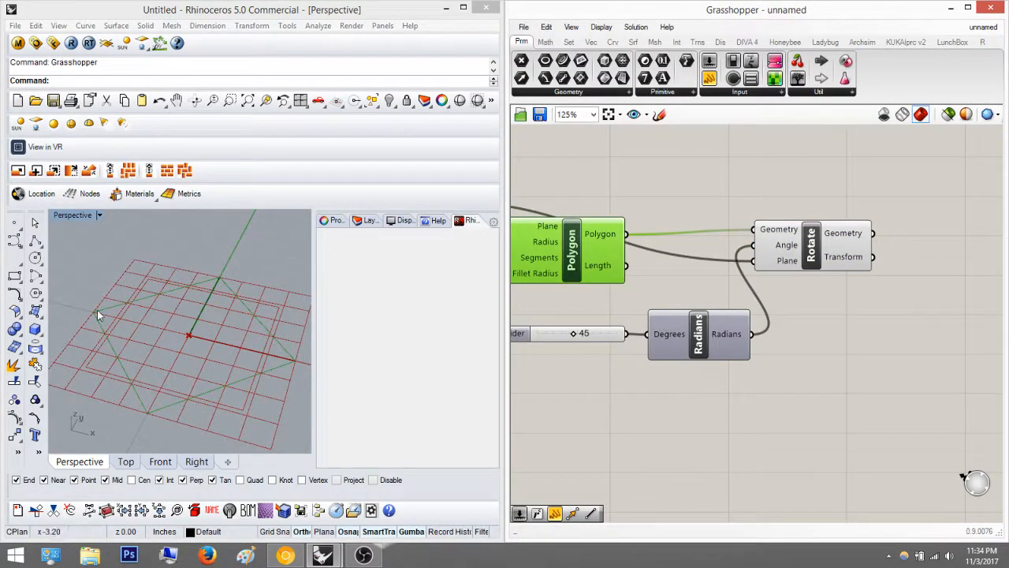
left_click(710, 298)
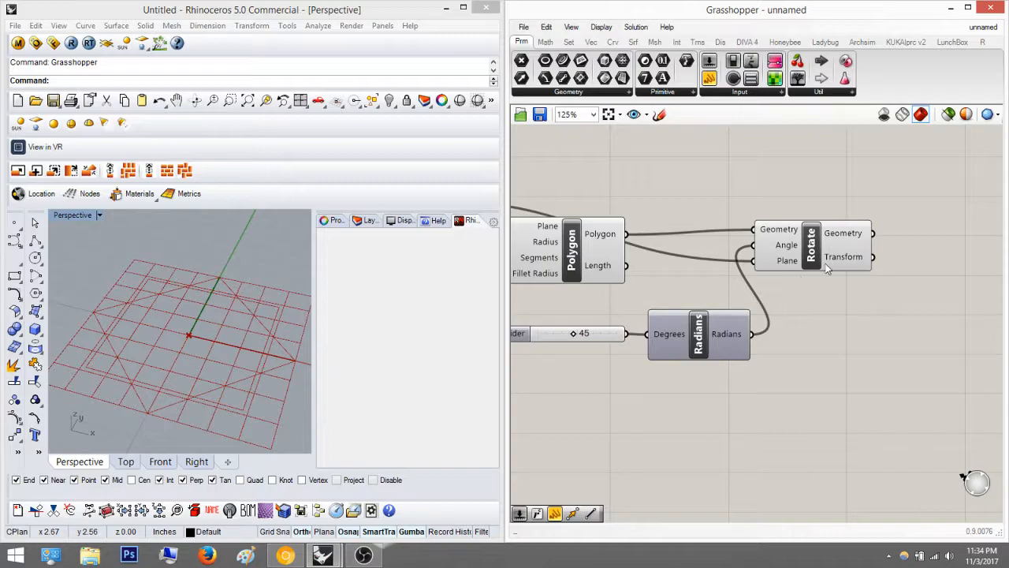
left_click(842, 252)
right_click_drag(804, 216, 932, 224)
left_click(687, 273)
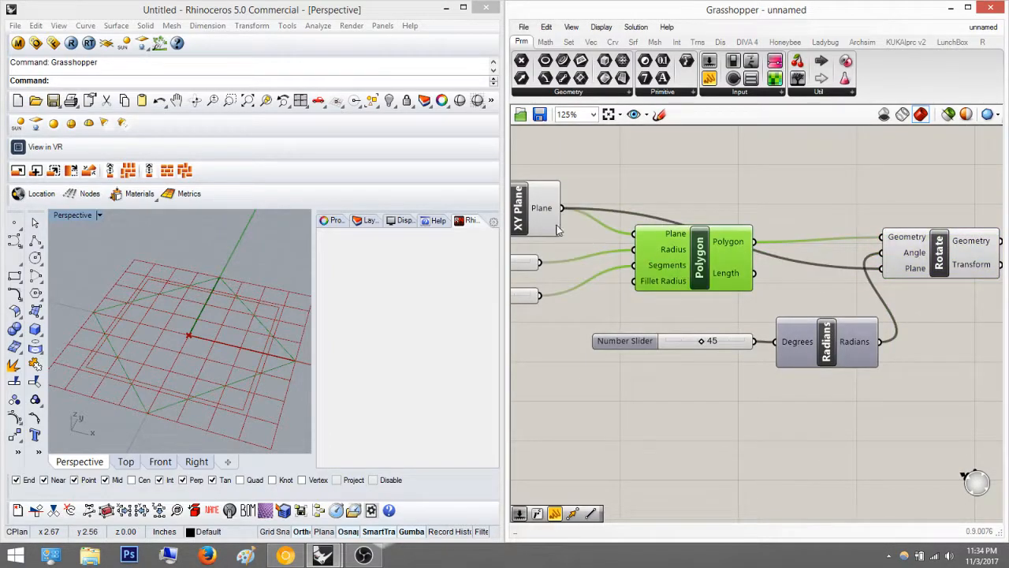
left_click(537, 215)
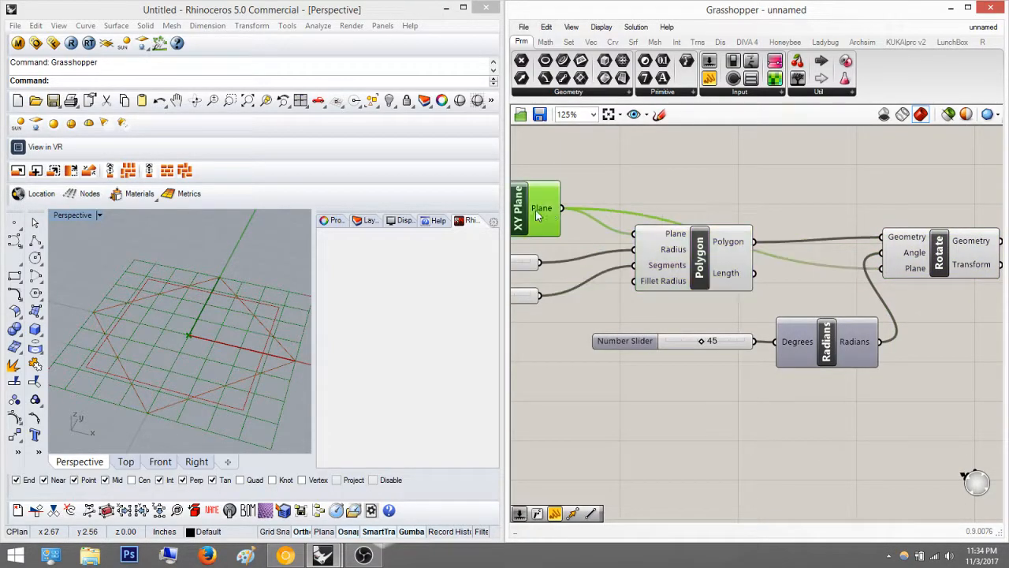
left_click(729, 264)
right_click_drag(755, 265, 864, 256)
left_click(853, 255)
left_click(742, 213)
left_click(778, 268)
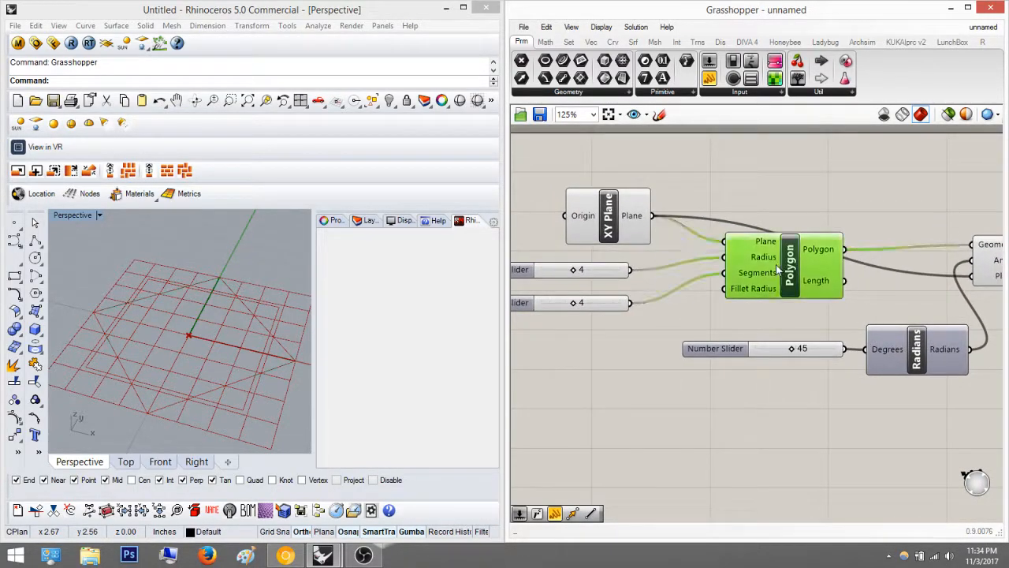
left_click(625, 219)
left_click(849, 262)
left_click(795, 239)
left_click(611, 216)
left_click(761, 278)
left_click(796, 218)
left_click(791, 258)
left_click(834, 185)
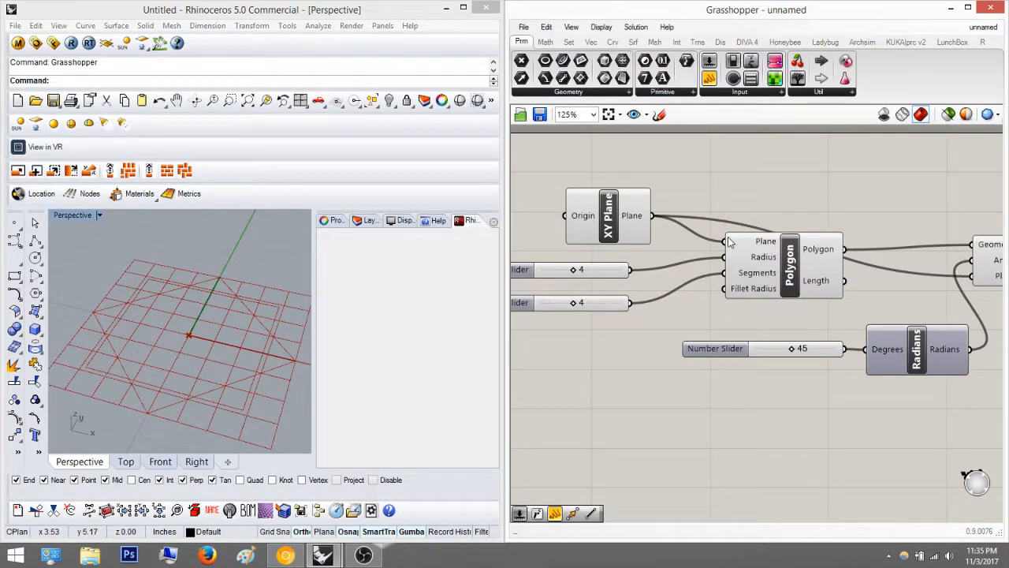
left_click(811, 254)
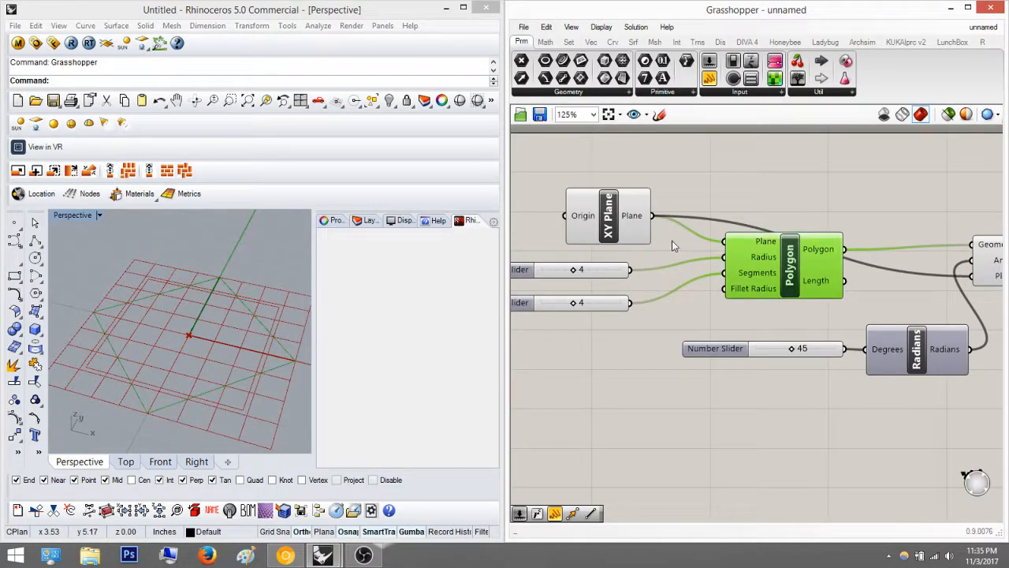
left_click(629, 208, "shift")
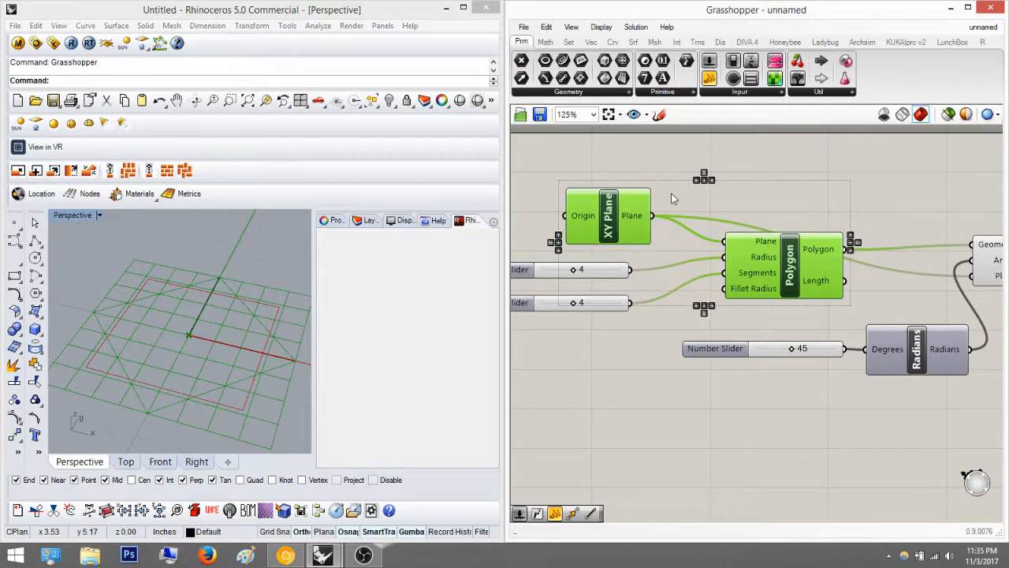
right_click(729, 203)
left_click(880, 230)
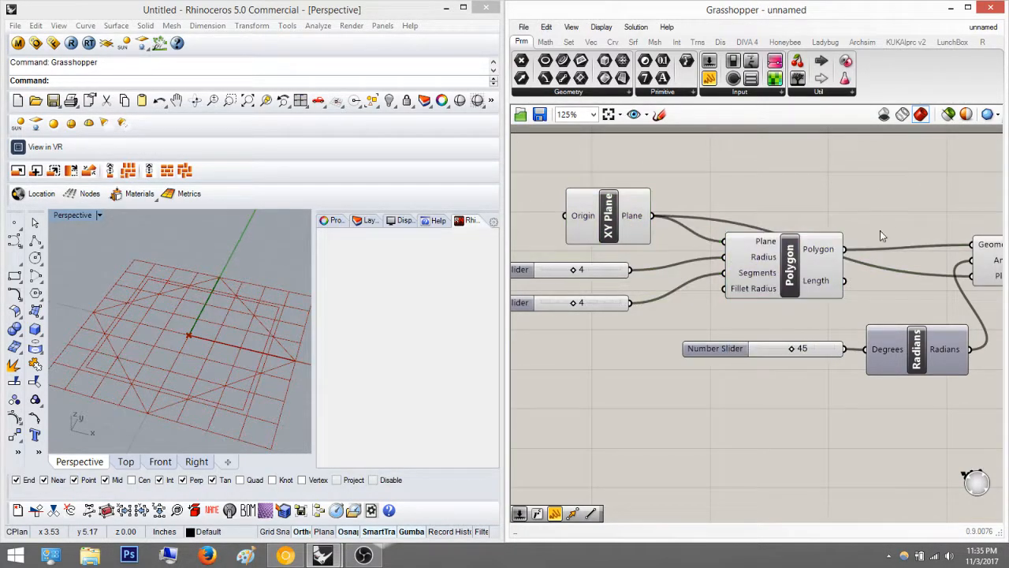
Turn off the preview of the XY Plane and Polygon components together.
left_click(797, 262)
left_click(612, 209, "shift")
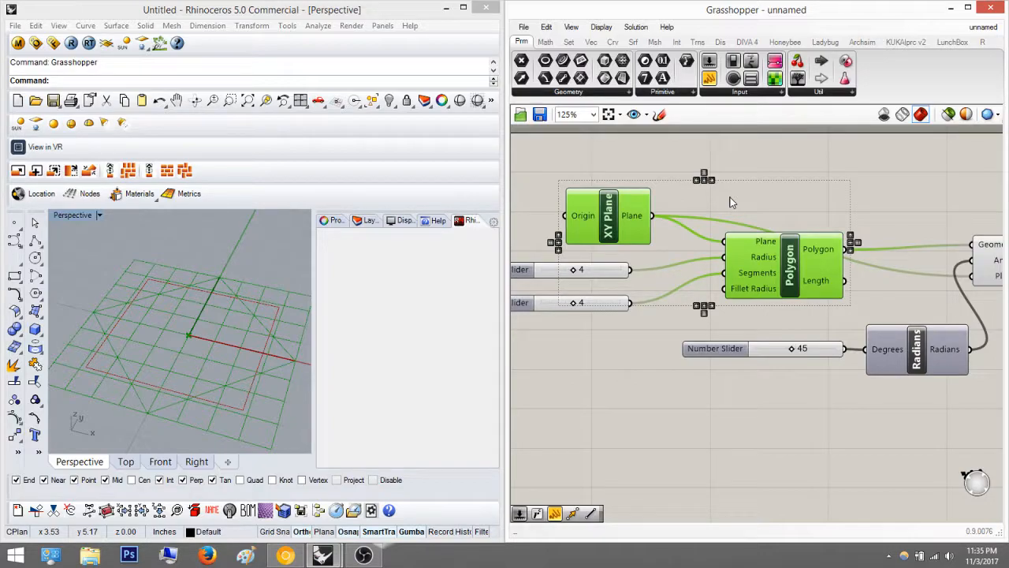
middle_click(730, 203)
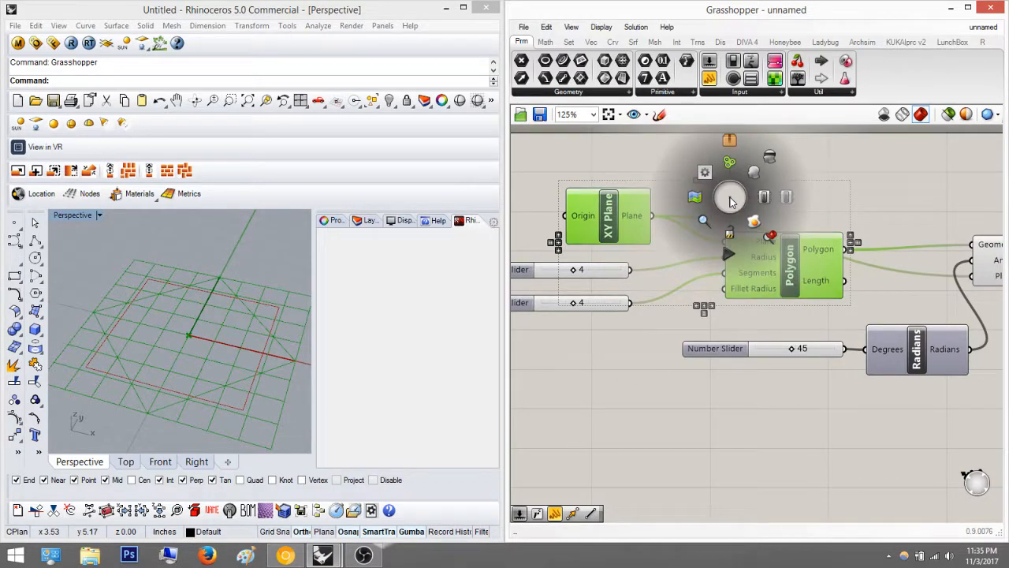
left_click(775, 160)
left_click(899, 175)
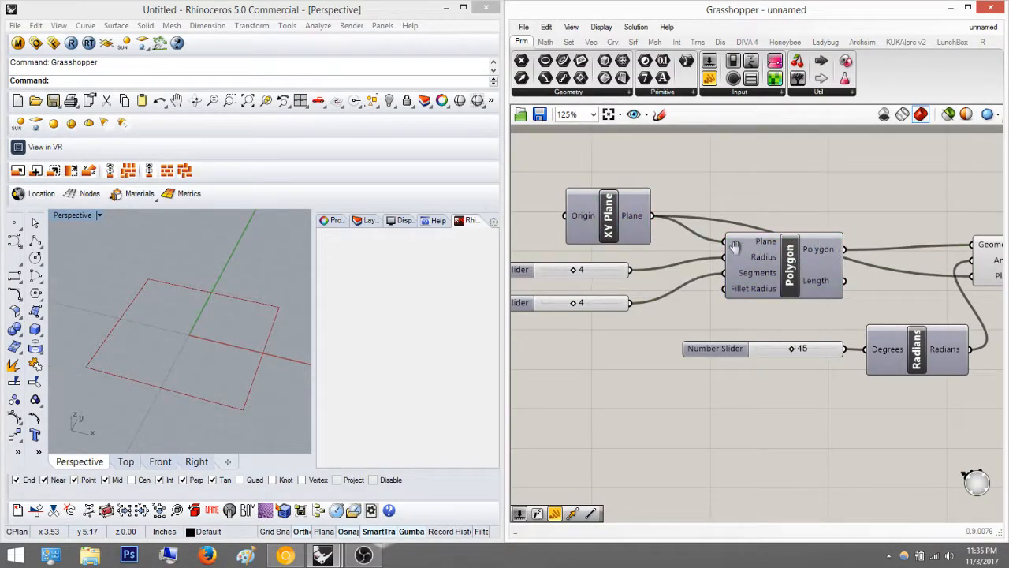
Move the Rotate component farther right to leave space between it and the Radians component.
right_click_drag(753, 243, 600, 242)
left_click(836, 261)
right_click_drag(141, 294, 193, 347)
left_click(852, 407)
scroll(850, 407, "down", 1)
right_click_drag(684, 362, 529, 301)
scroll(755, 264, "up", 3)
right_click_drag(709, 227, 659, 314)
left_click_drag(661, 305, 779, 313)
left_click(877, 237)
Examine the rotated polygon by highlighting the Rotate component and viewing the base from a low perspective angle.
right_click_drag(823, 232, 691, 221)
scroll(704, 251, "down", 2)
right_click_drag(709, 259, 629, 290)
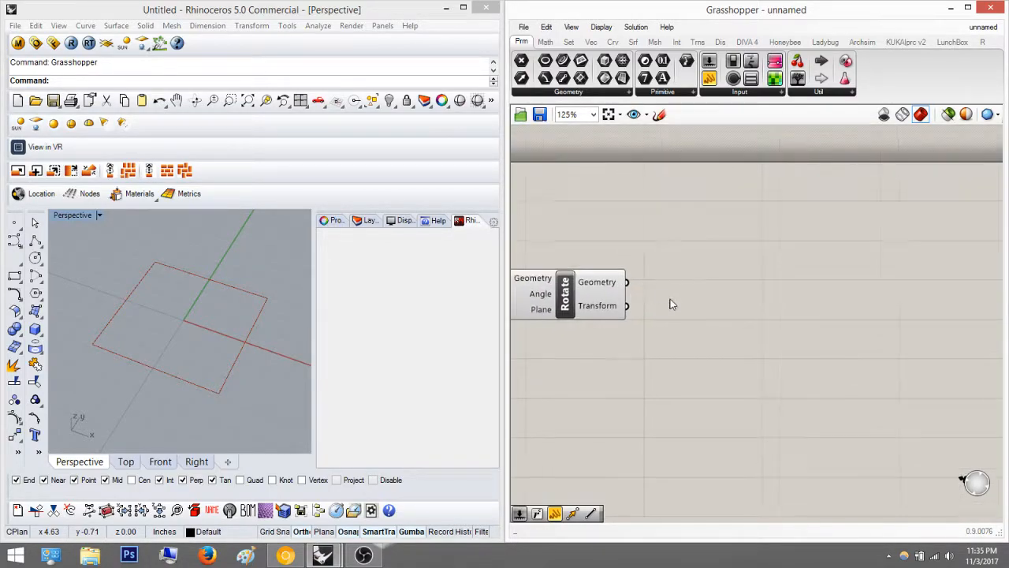
right_click_drag(703, 292, 754, 285)
left_click(630, 296)
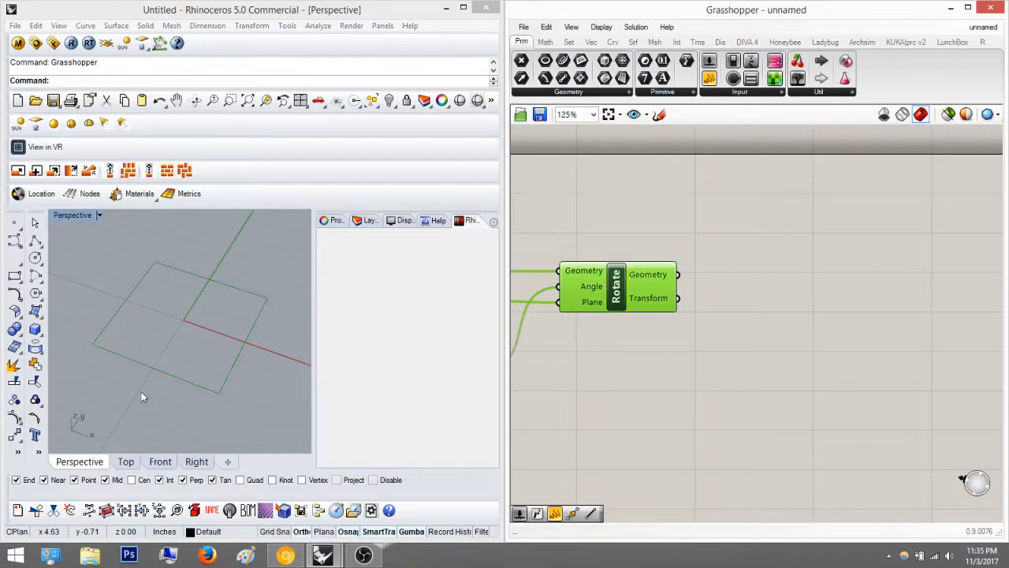
left_click(773, 315)
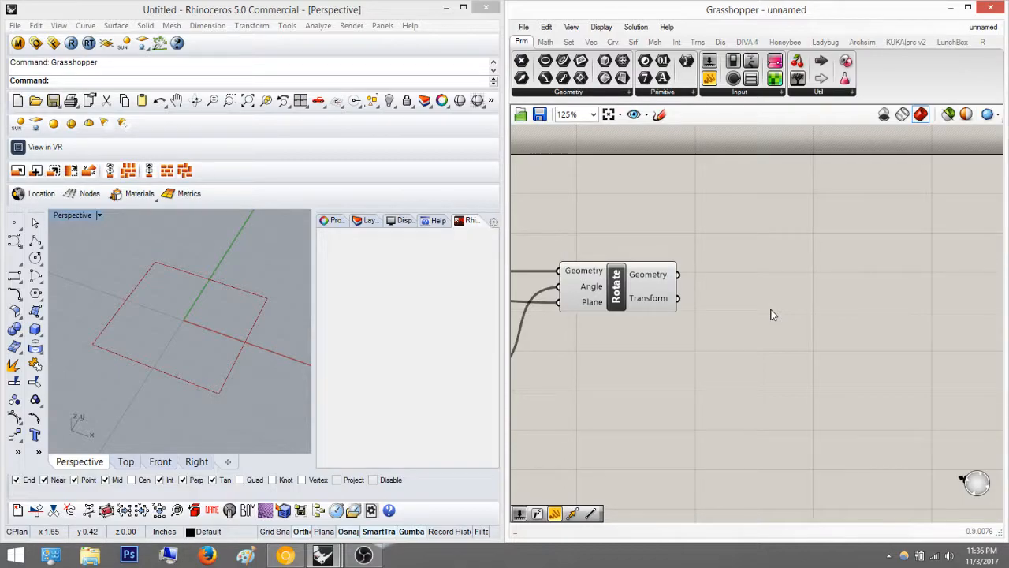
right_click_drag(182, 323, 198, 375)
scroll(187, 313, "down", 7)
right_click_drag(198, 375, 183, 337)
scroll(198, 349, "up", 5)
right_click_drag(763, 273, 788, 271)
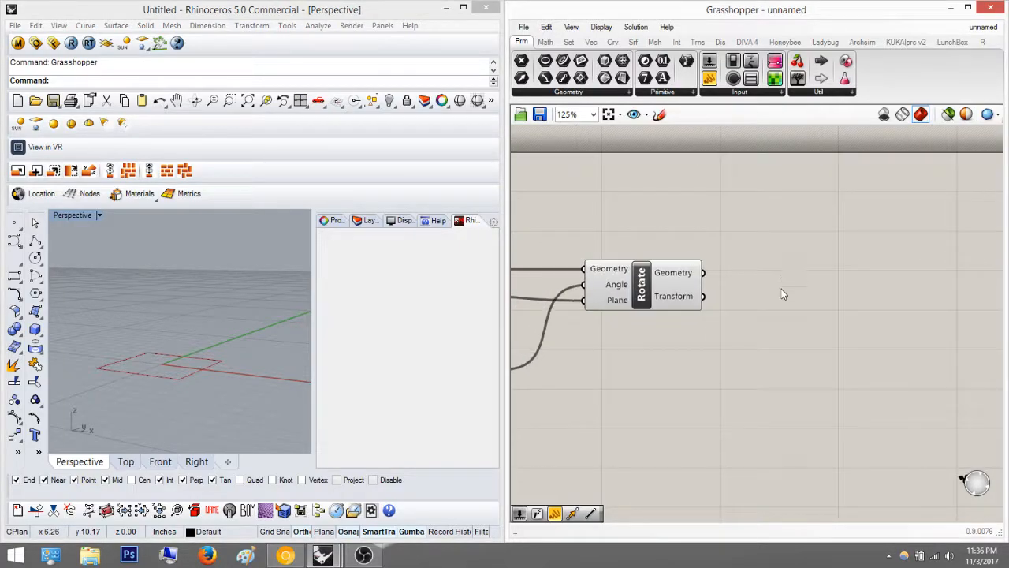
Add a Move component and place it to the right of the Rotate component.
double_click(882, 270)
double_click(865, 299)
double_click(789, 252)
type("move")
key("Return")
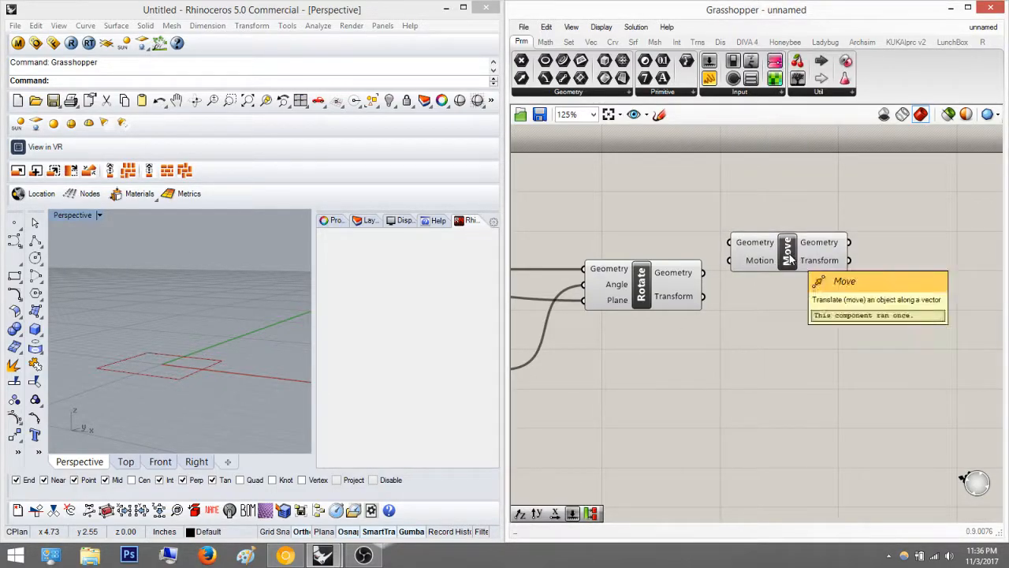
left_click_drag(789, 252, 870, 287)
scroll(796, 256, "up", 3)
left_click(883, 196)
scroll(792, 255, "down", 3)
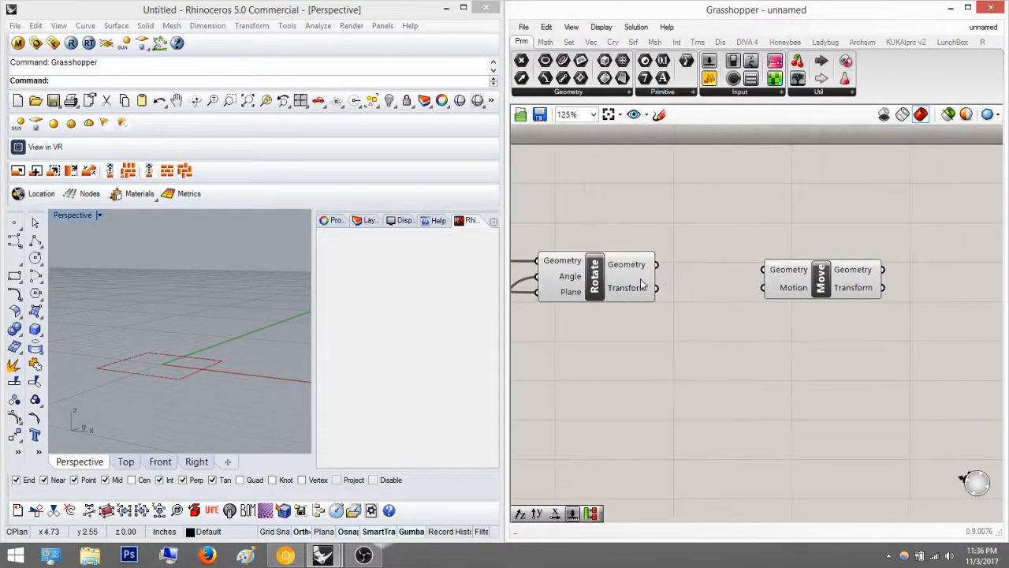
Connect the Rotate component's Geometry output to the Move component's Geometry input and check the raised copy in the viewport.
left_click(844, 276)
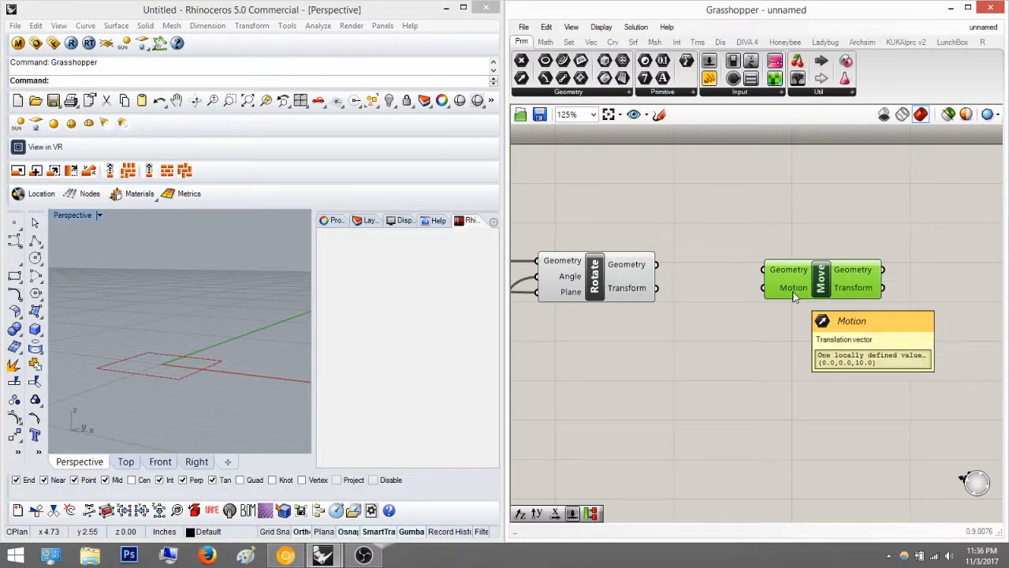
left_click(791, 223)
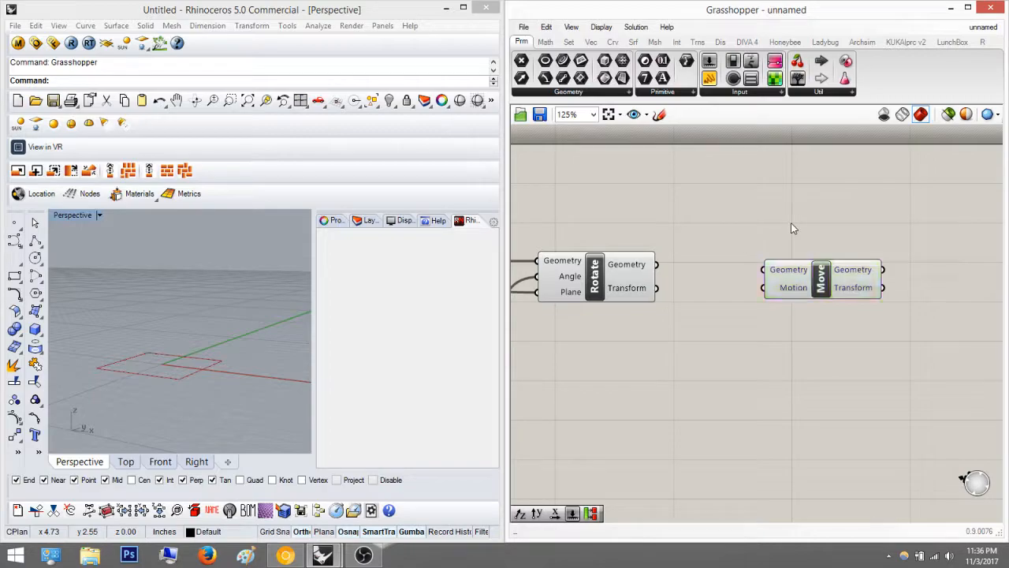
left_click(629, 288)
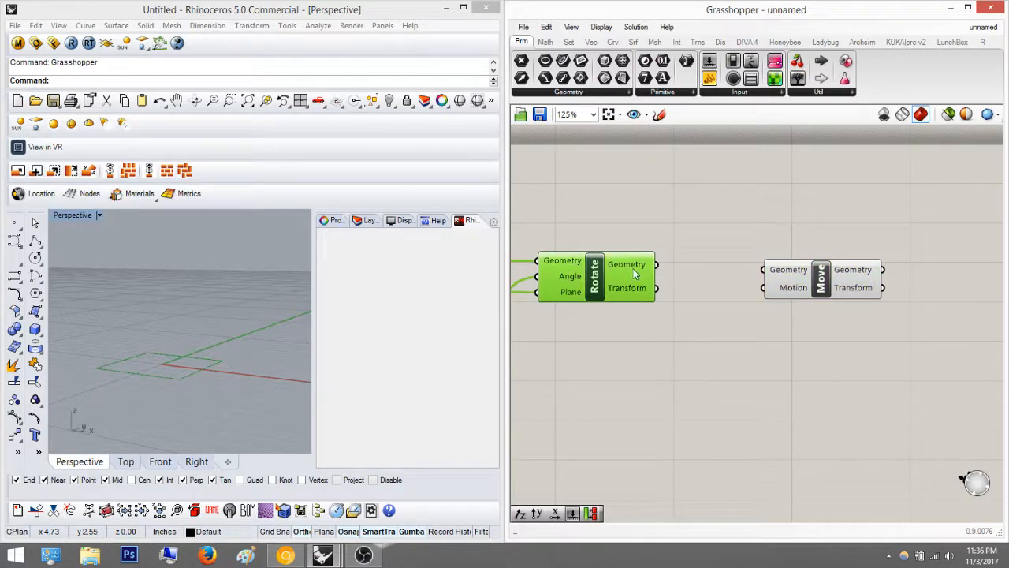
left_click(622, 338)
right_click_drag(622, 338, 669, 339)
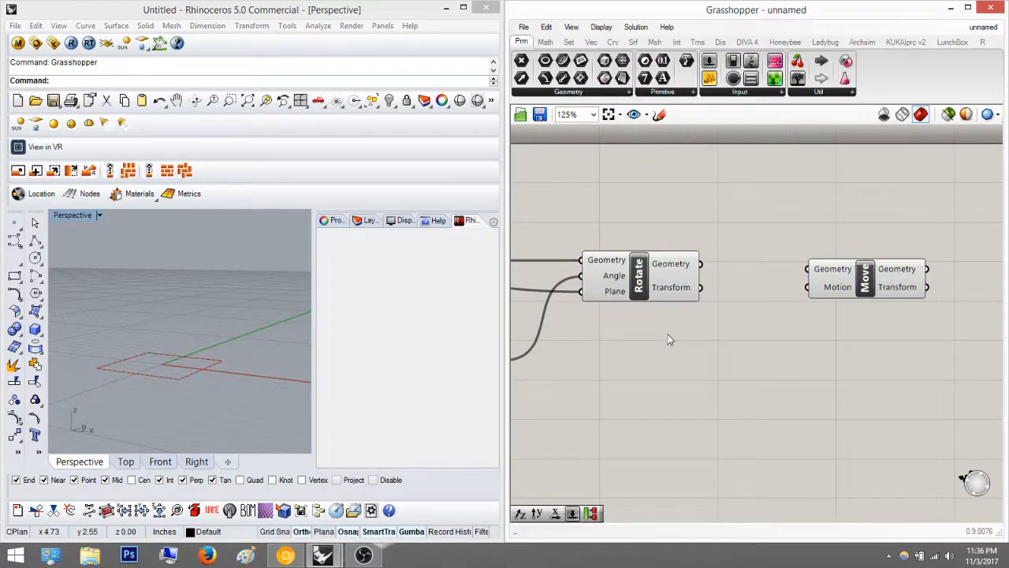
mouse_move(601, 257)
scroll(658, 310, "up", 5)
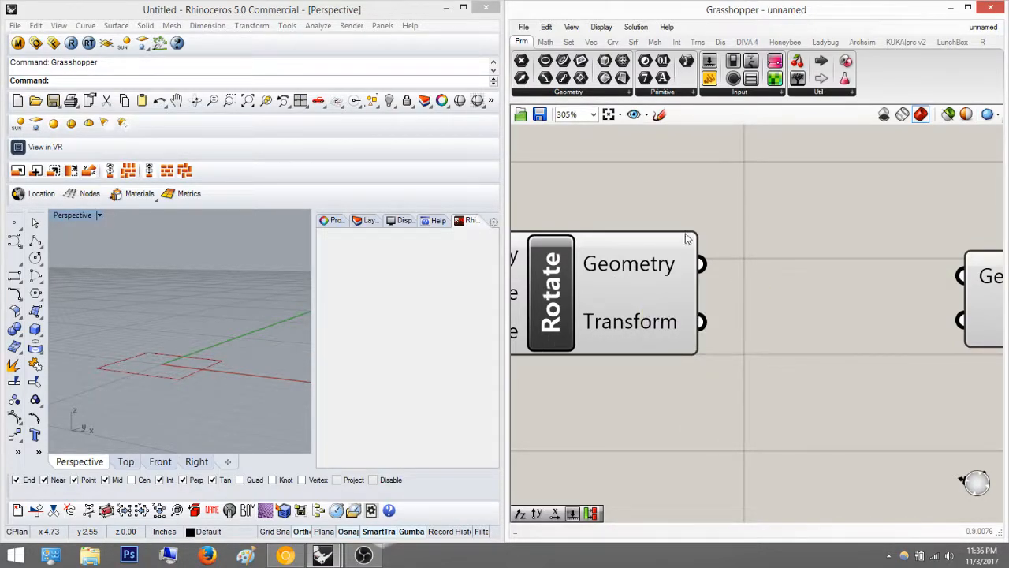
scroll(685, 269, "down", 4)
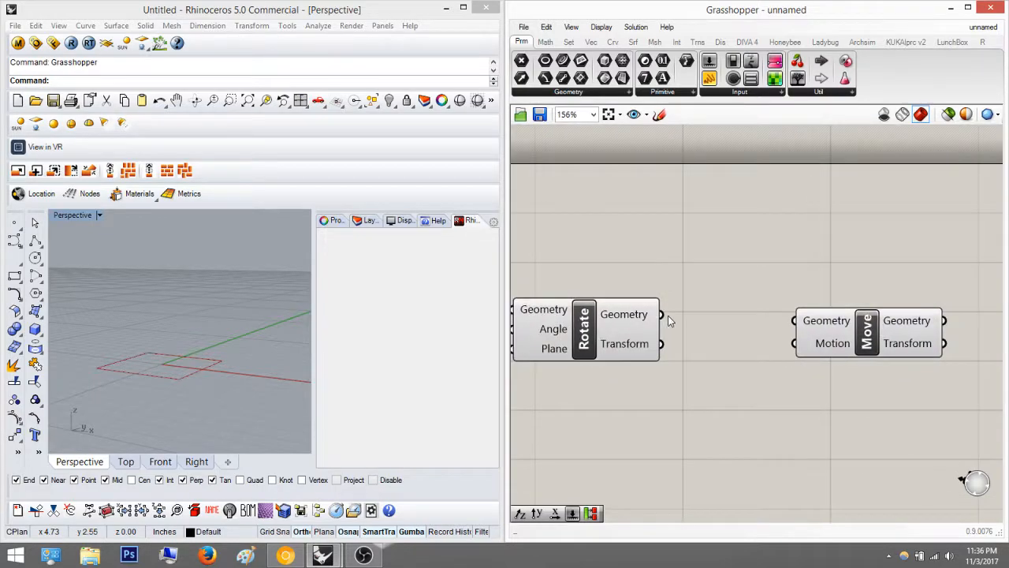
mouse_move(666, 340)
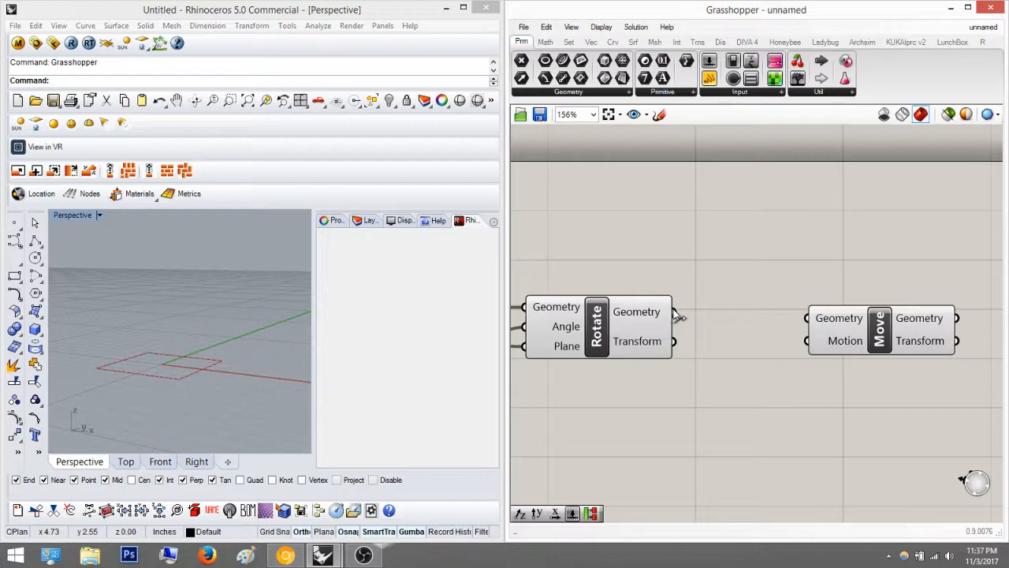
left_click_drag(741, 298, 807, 317)
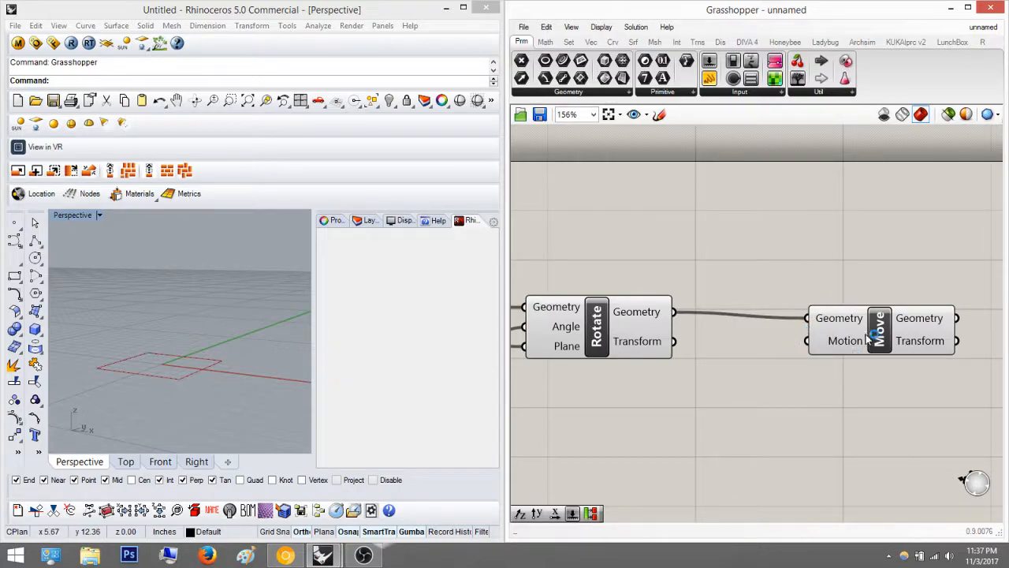
right_click_drag(285, 278, 269, 313)
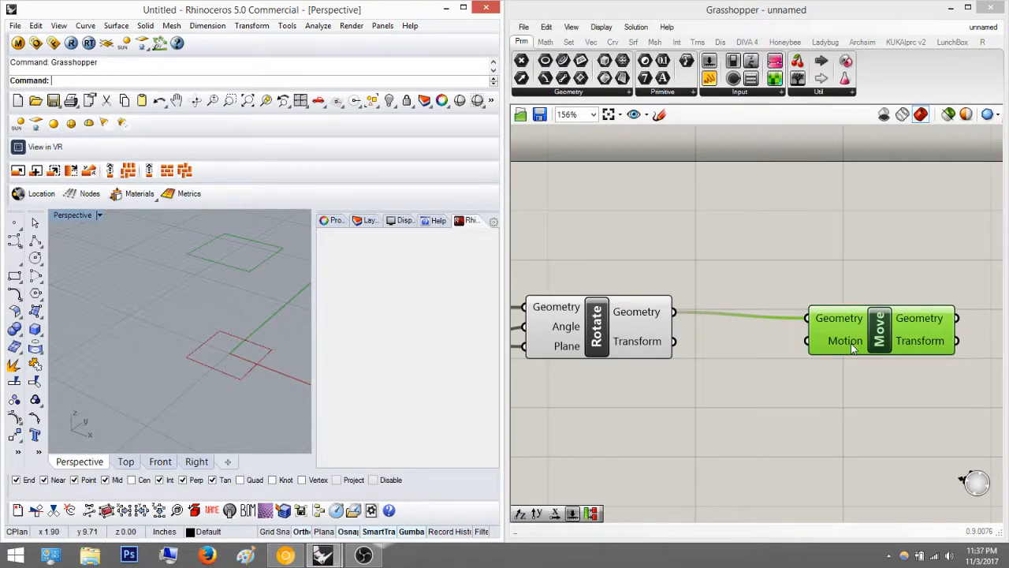
Add a Unit Z component below Rotate and Move, and connect its Unit vector output to Move's Motion input.
mouse_move(852, 349)
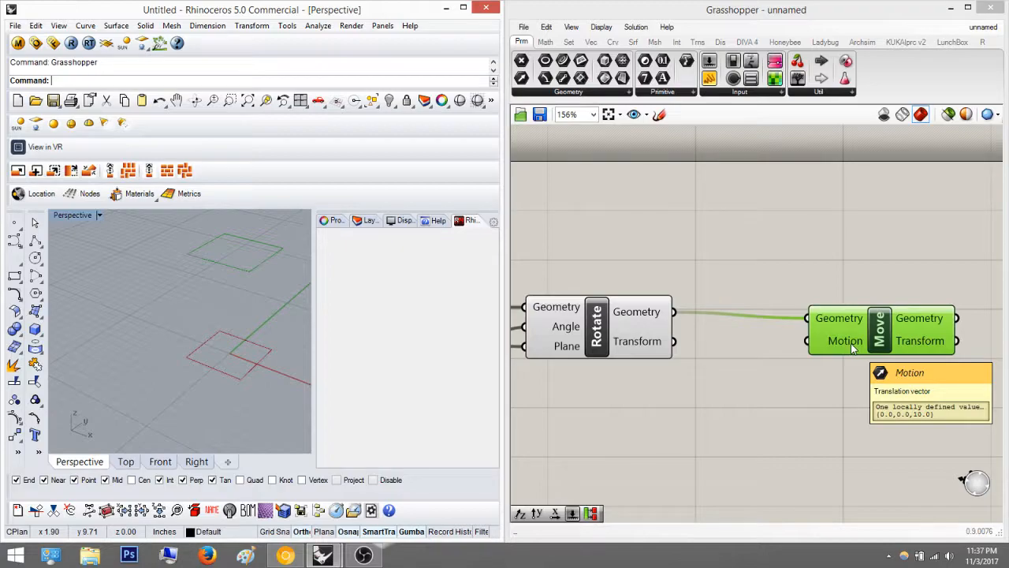
double_click(839, 378)
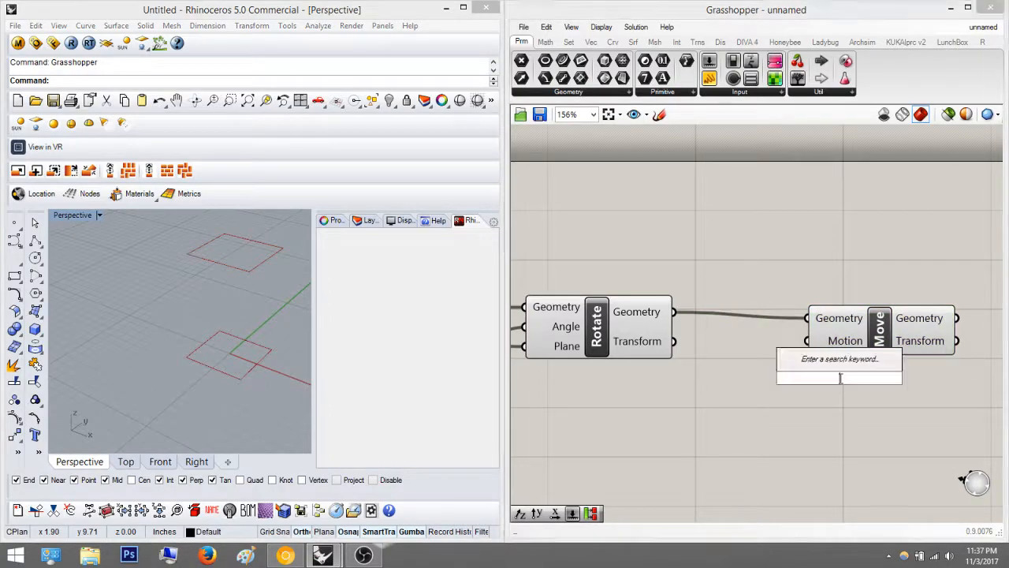
type("z")
key("Return")
left_click_drag(843, 377, 807, 342)
right_click_drag(786, 442, 867, 332)
left_click_drag(770, 368, 770, 400)
right_click_drag(749, 393, 834, 379)
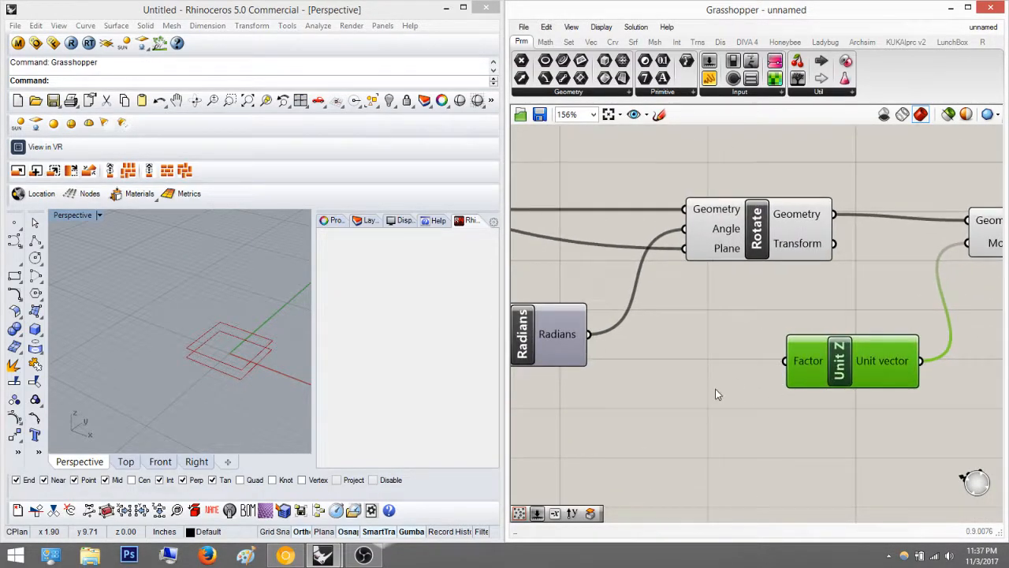
Examine how the Unit Z component drives the Move component's Motion input by highlighting both components.
double_click(701, 396)
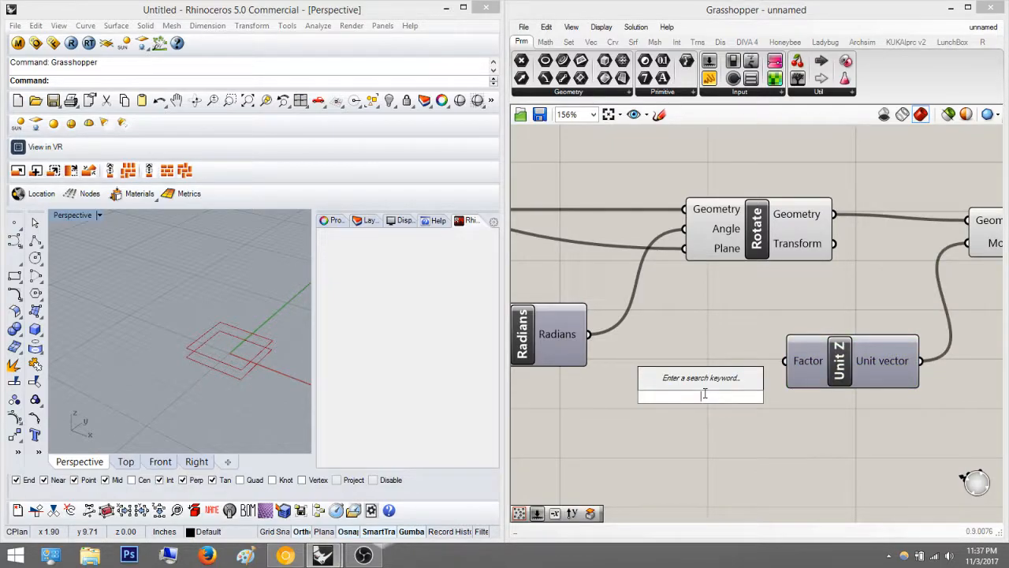
left_click(764, 315)
right_click_drag(730, 316, 642, 310)
left_click(928, 237)
right_click_drag(814, 343, 762, 359)
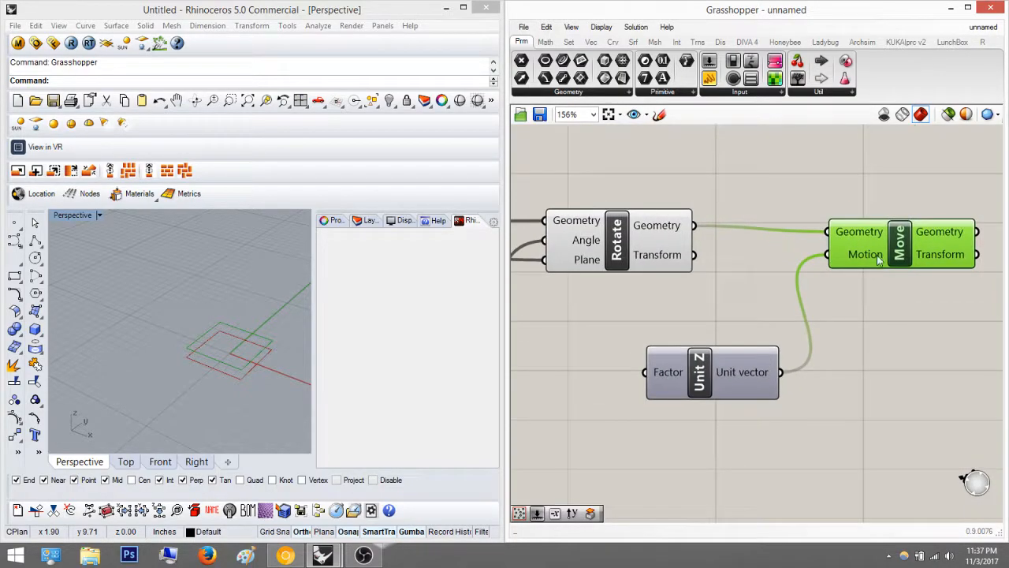
left_click(707, 374)
Create a number slider with value 10, place it below Unit Z and connect it to the Factor input.
right_click_drag(592, 385, 731, 356)
double_click(730, 354)
type("10")
key("Return")
left_click_drag(730, 355, 584, 432)
left_click_drag(681, 428, 791, 359)
left_click(852, 410)
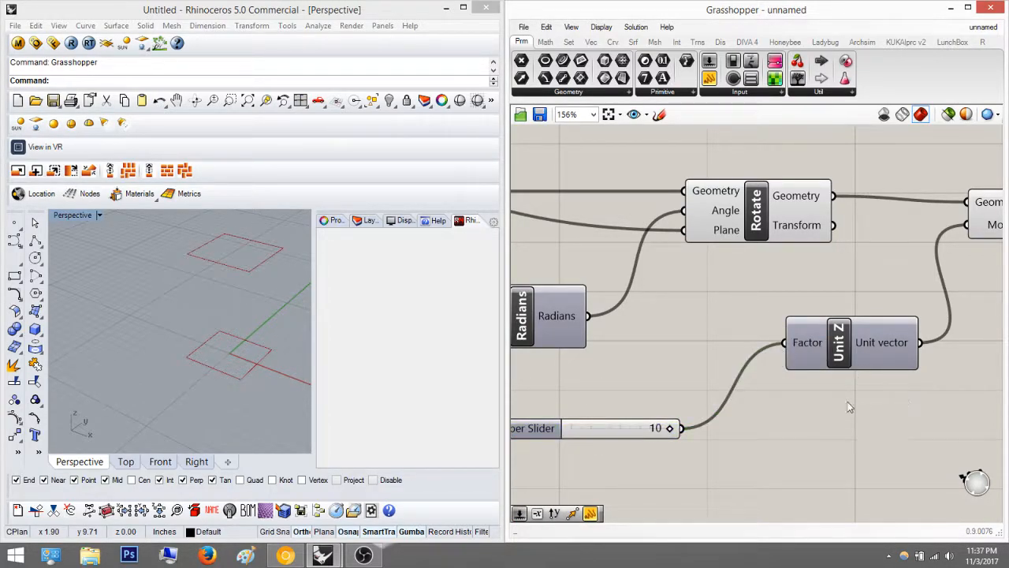
Review the chain from the number slider through Unit Z and Rotate into the Move component.
right_click_drag(797, 369, 671, 372)
left_click(935, 211)
right_click_drag(890, 296, 727, 327)
left_click(744, 365)
right_click_drag(744, 365, 797, 372)
scroll(797, 371, "down", 3)
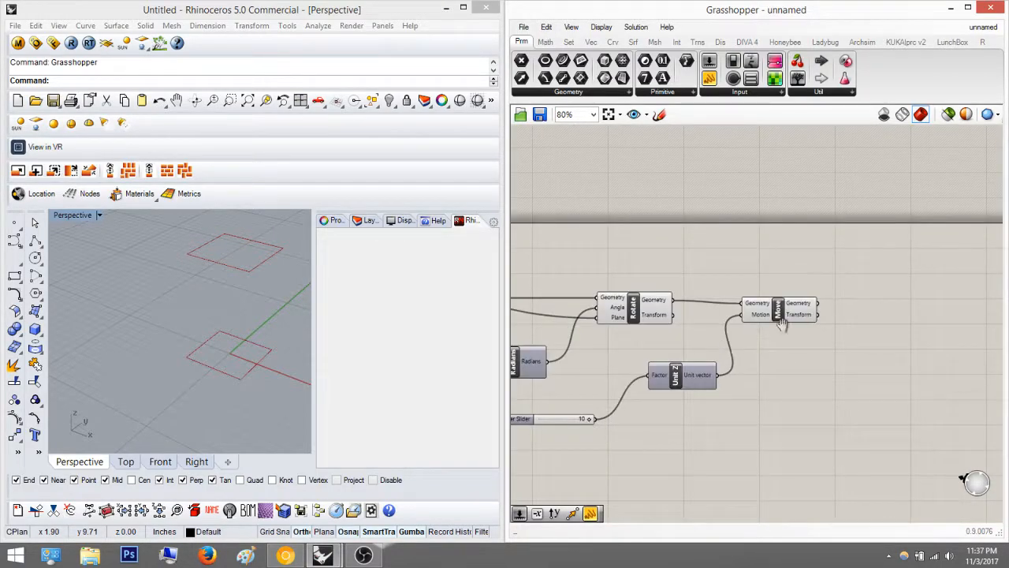
scroll(780, 323, "down", 2)
scroll(832, 332, "up", 4)
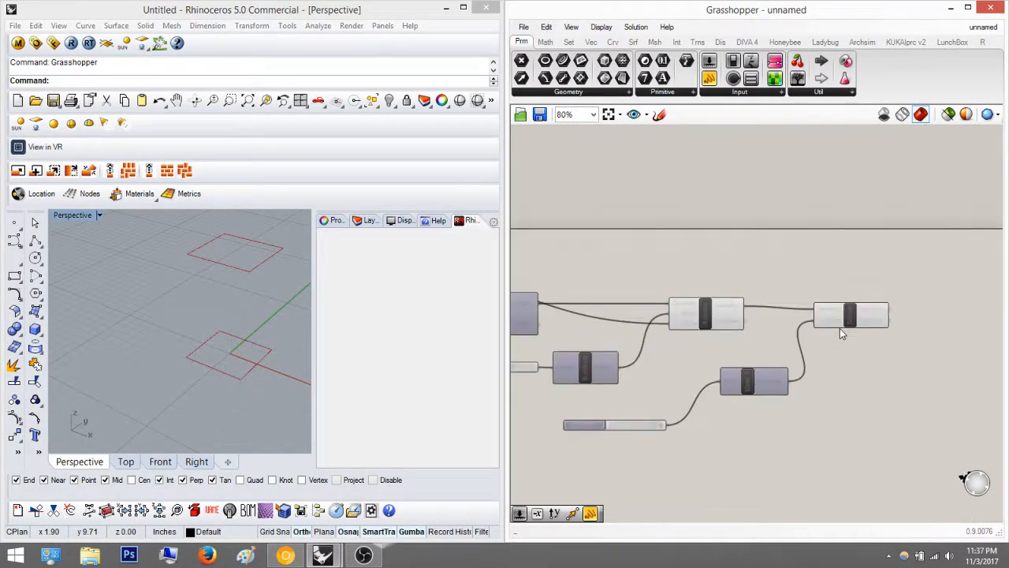
Disconnect the number slider from Unit Z's Factor input and move the slider aside, below the Radians component.
right_click_drag(779, 335, 738, 340)
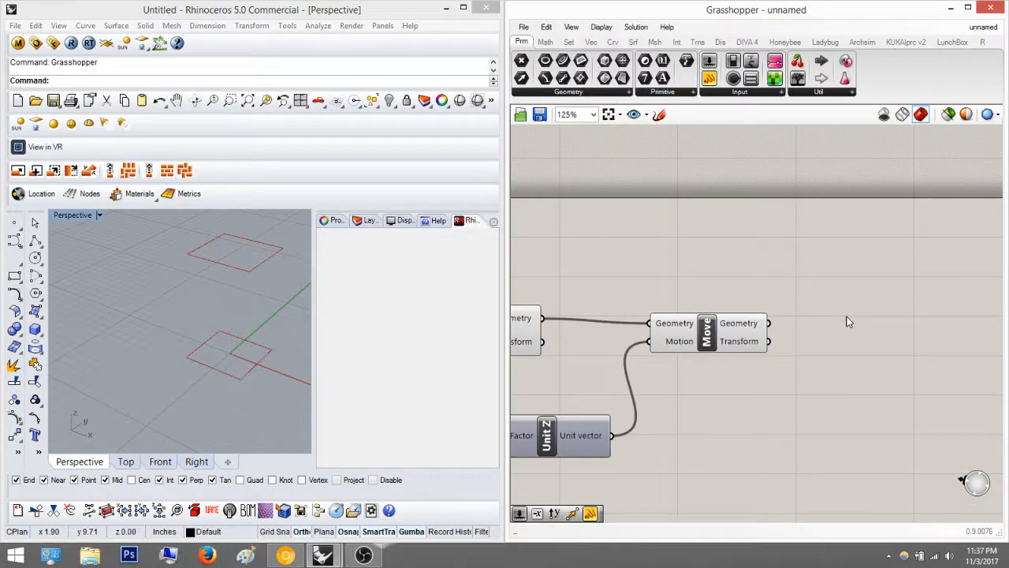
right_click_drag(625, 392, 747, 341)
right_click_drag(592, 422, 643, 425)
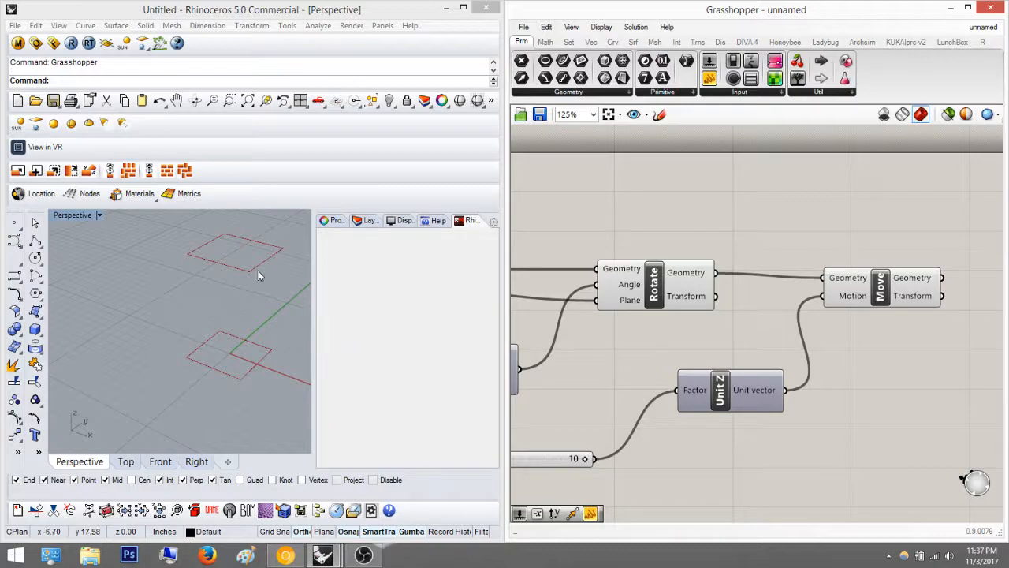
mouse_move(241, 309)
right_mouse_down()
mouse_move(247, 297)
mouse_move(237, 300)
right_mouse_up()
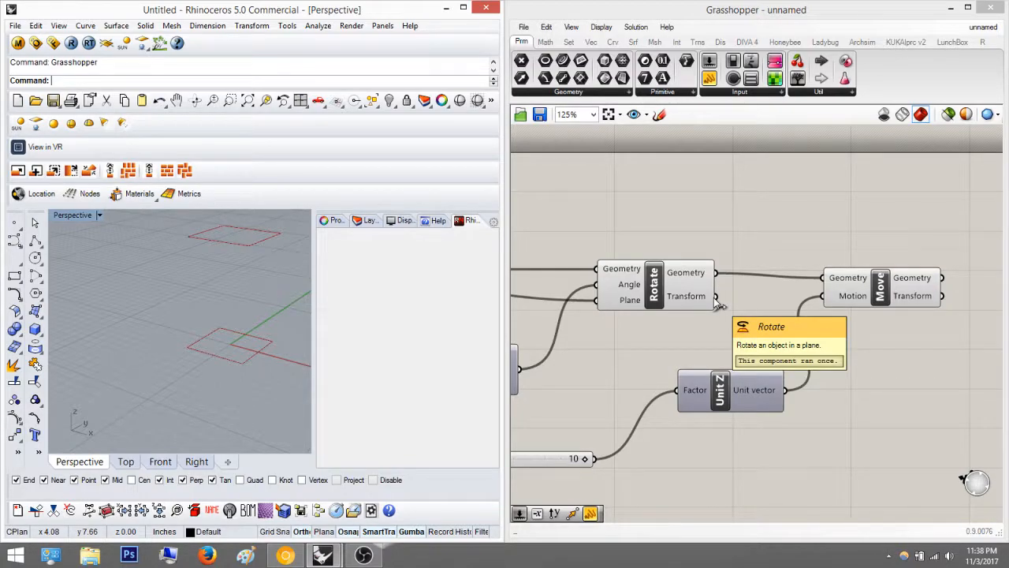
right_click_drag(691, 425, 884, 371)
left_click_drag(809, 456, 737, 383)
left_click(888, 326)
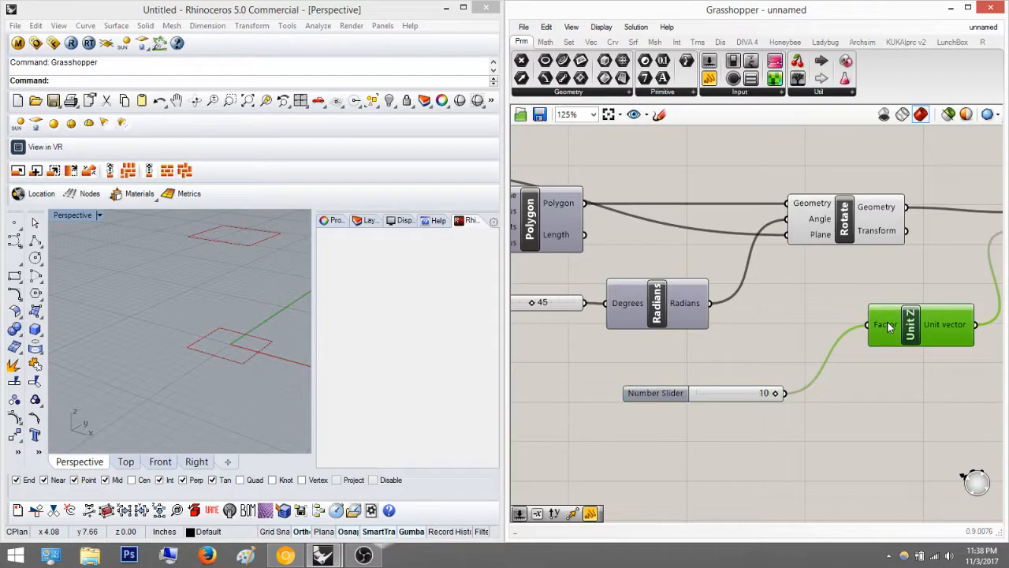
right_click(888, 322)
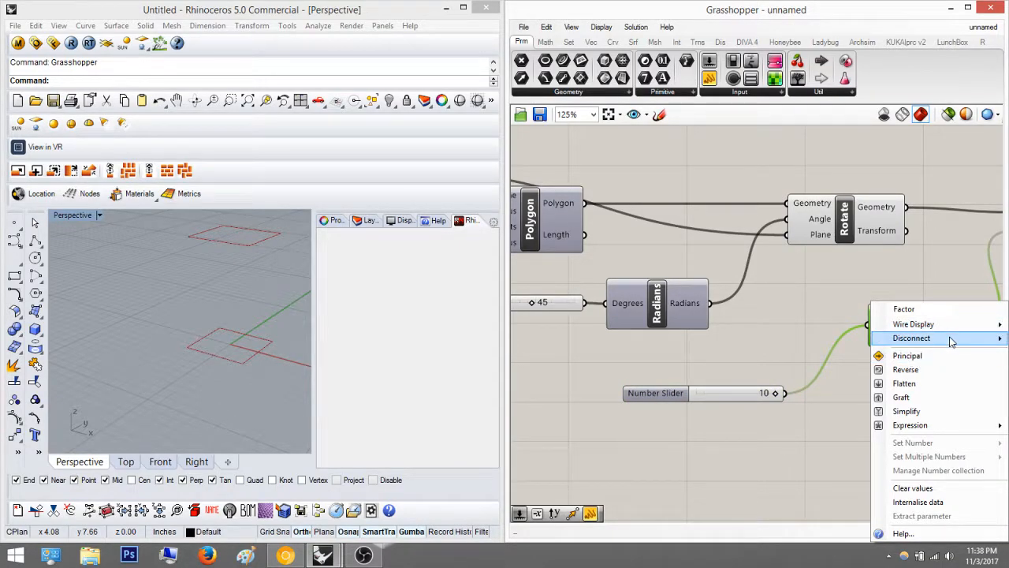
left_click(1008, 340)
right_click_drag(813, 402, 862, 358)
left_click_drag(715, 355, 550, 407)
left_click(795, 358)
Add a Series component and place it below Radians, in front of Unit Z.
mouse_move(795, 360)
right_mouse_down()
mouse_move(880, 327)
mouse_move(792, 368)
right_mouse_up()
right_click_drag(767, 307, 668, 334)
right_click_drag(819, 287, 858, 273)
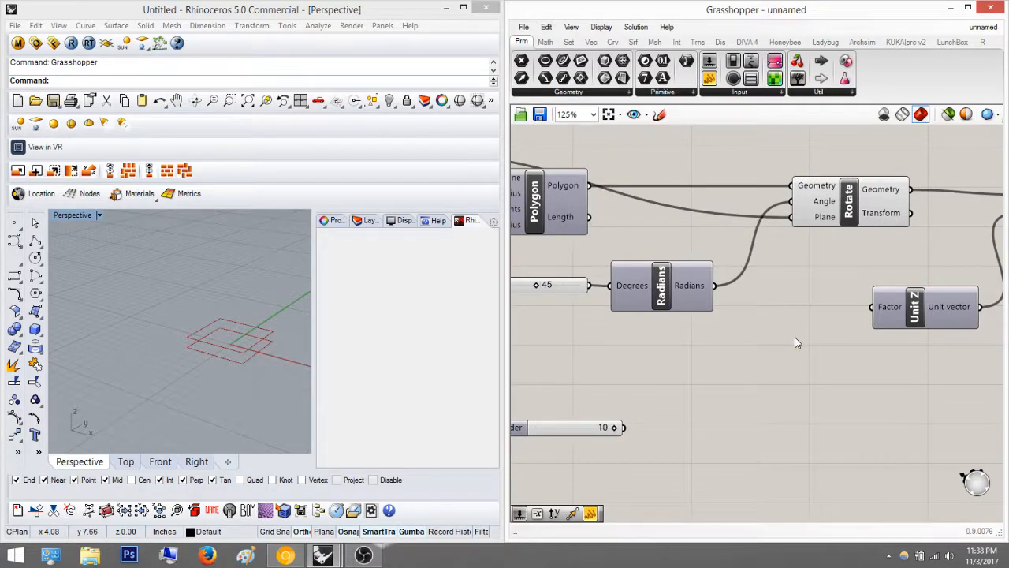
double_click(796, 338)
type("series")
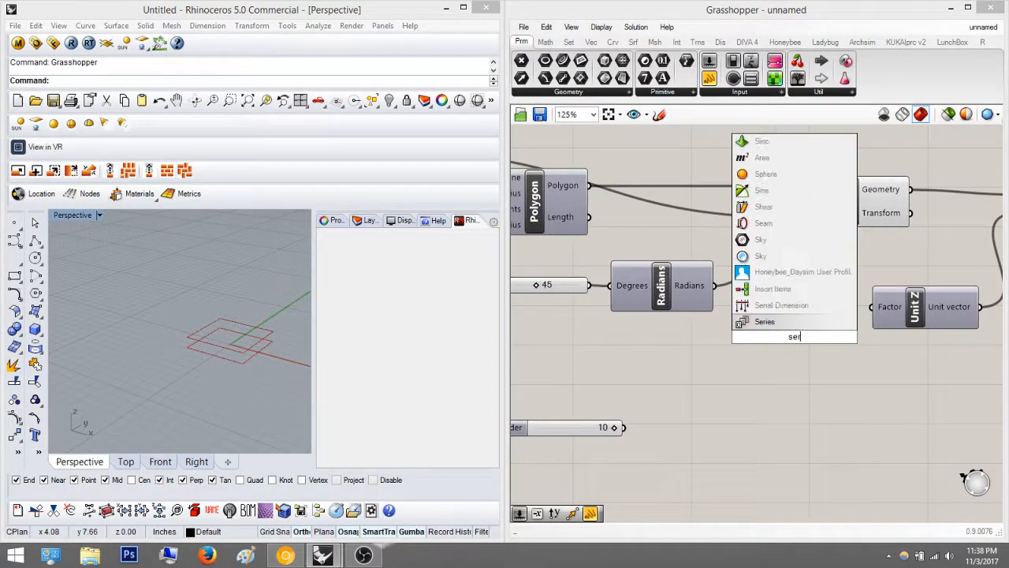
key("Return")
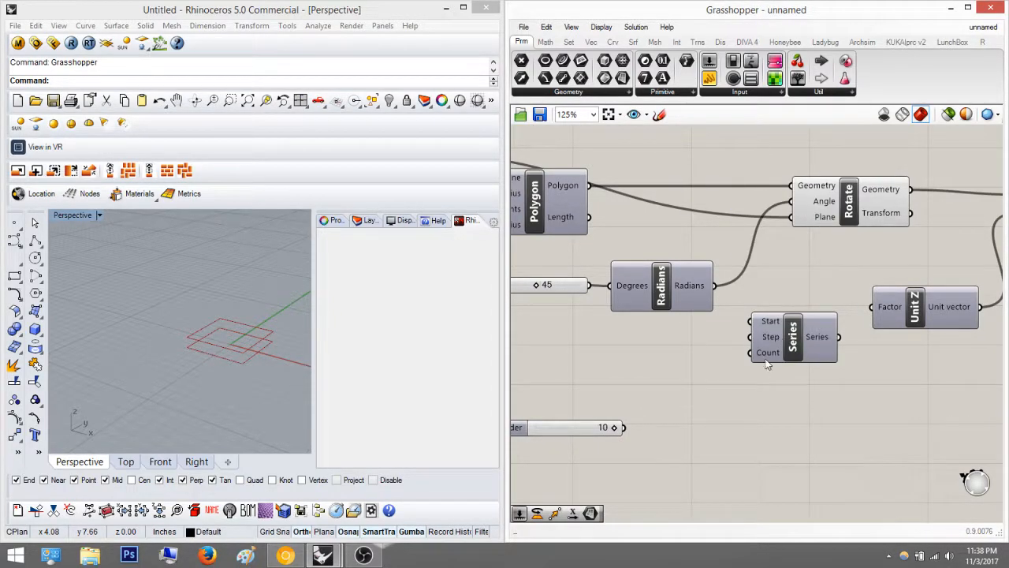
left_click(820, 330)
scroll(792, 334, "up", 3)
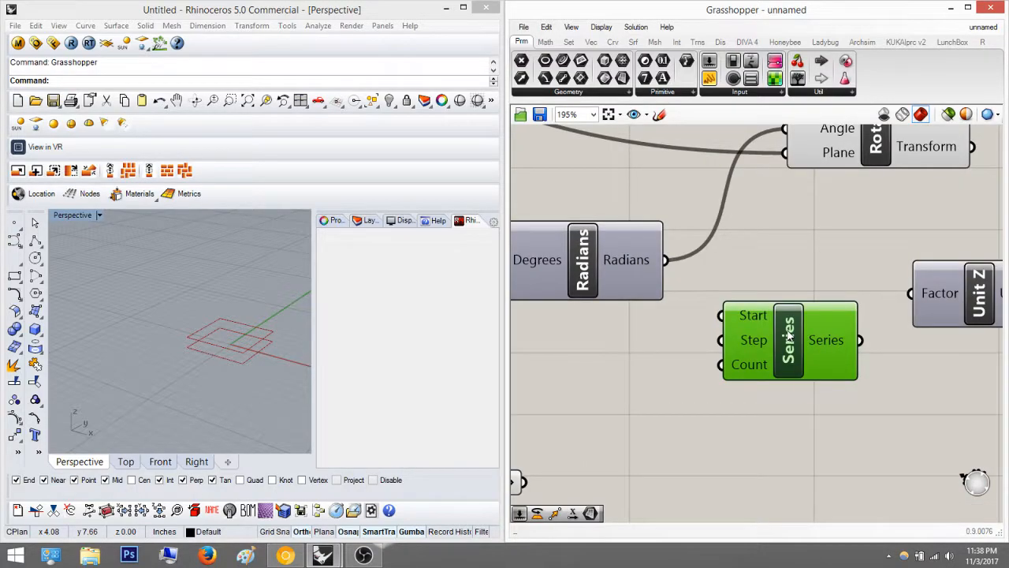
left_click_drag(789, 335, 746, 379)
left_click(736, 318)
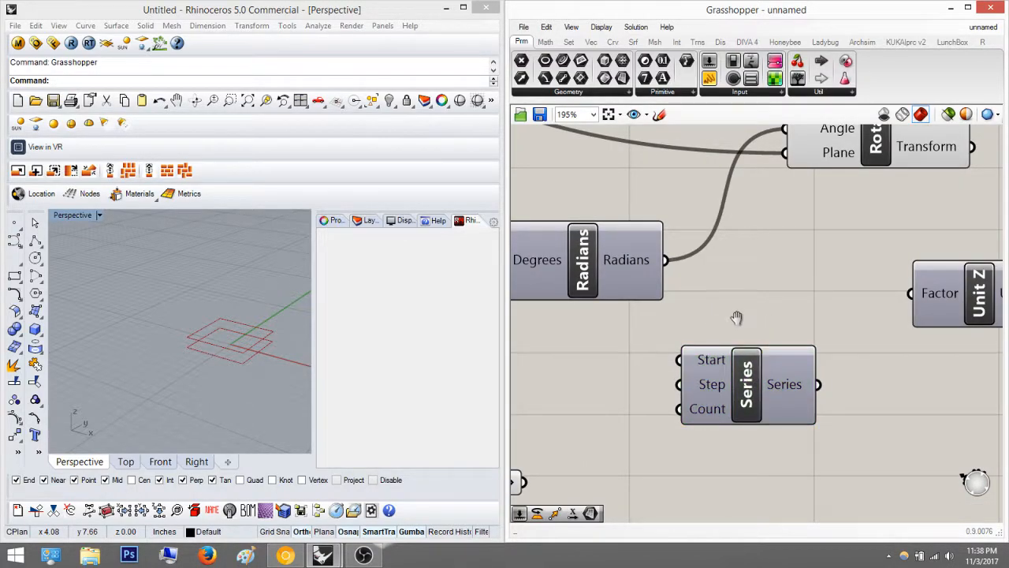
Check the Series component's Start, Step and Count inputs and connect its Series output to Unit Z's Factor input.
right_click_drag(736, 318, 759, 352)
mouse_move(742, 396)
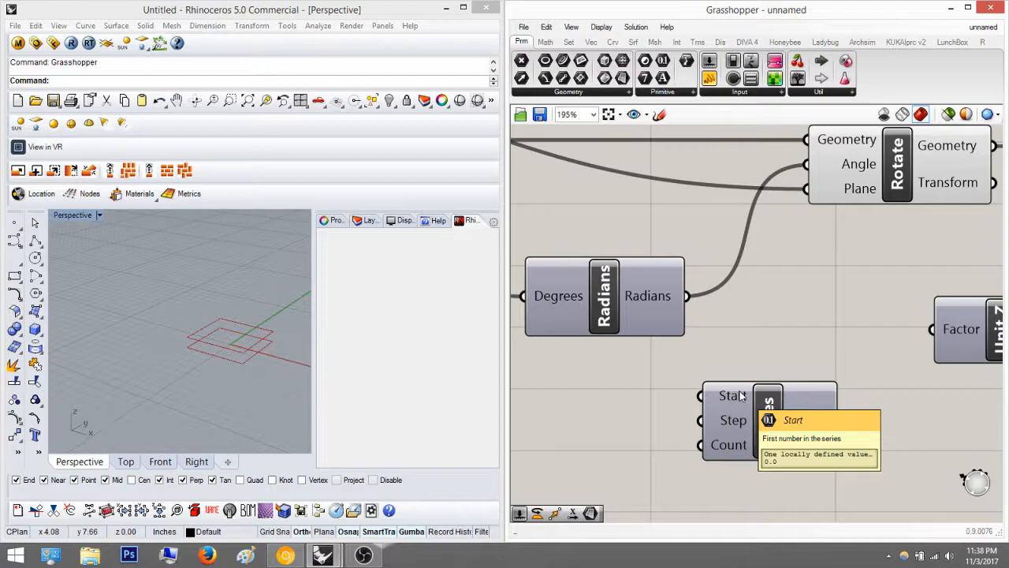
scroll(852, 387, "down", 4)
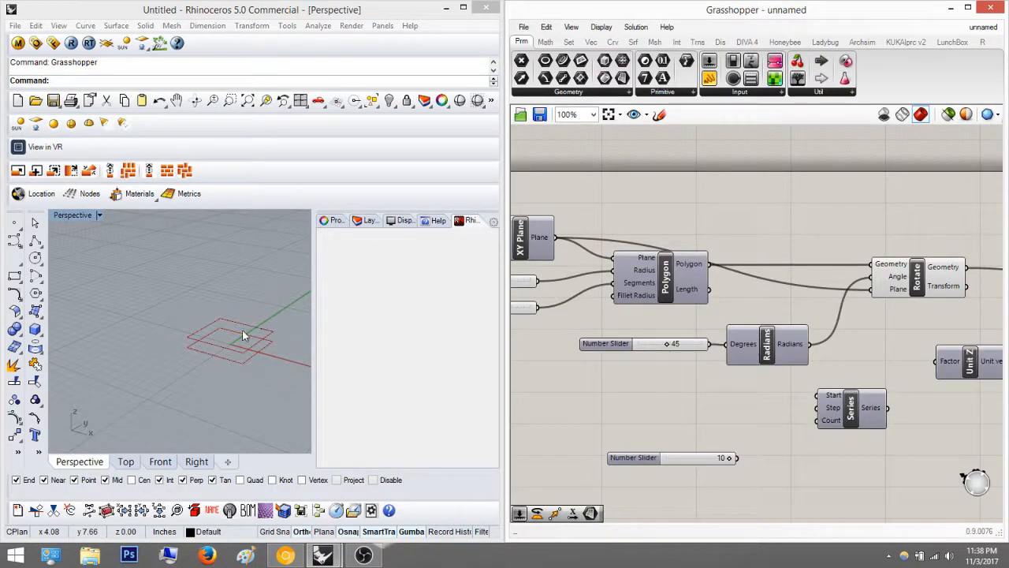
scroll(883, 423, "up", 5)
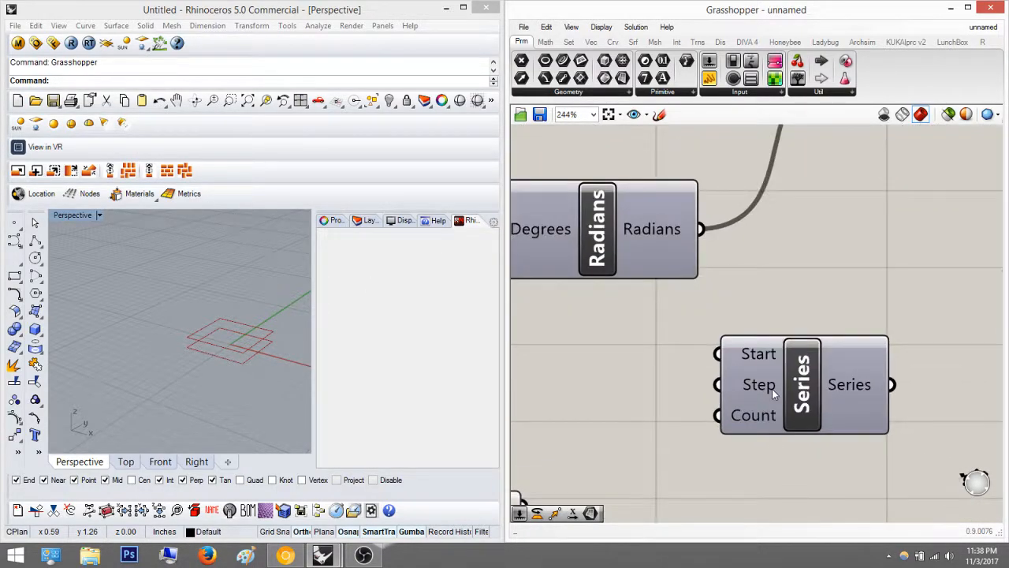
mouse_move(772, 389)
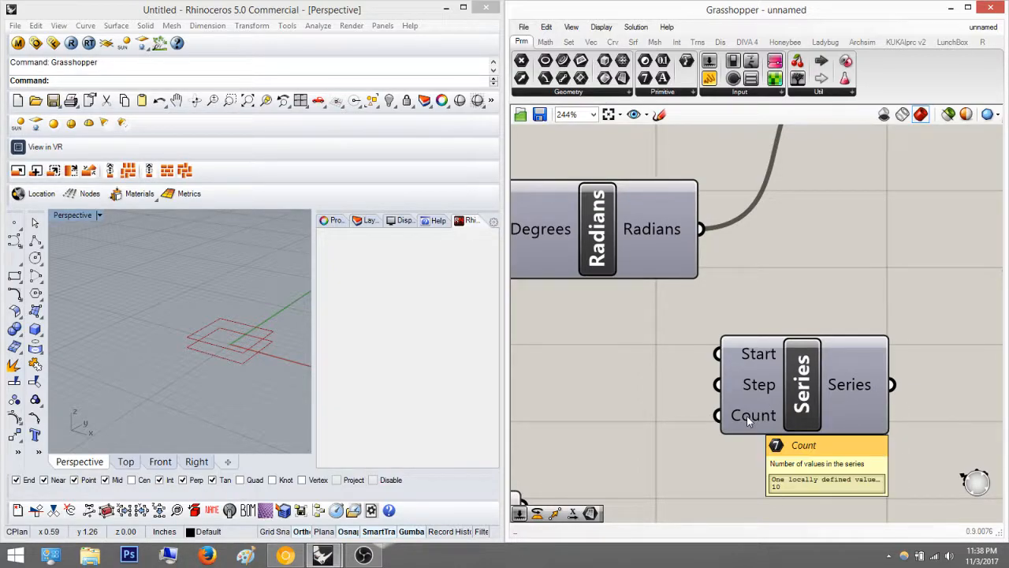
right_click_drag(761, 330, 662, 301)
left_click_drag(792, 355, 910, 253)
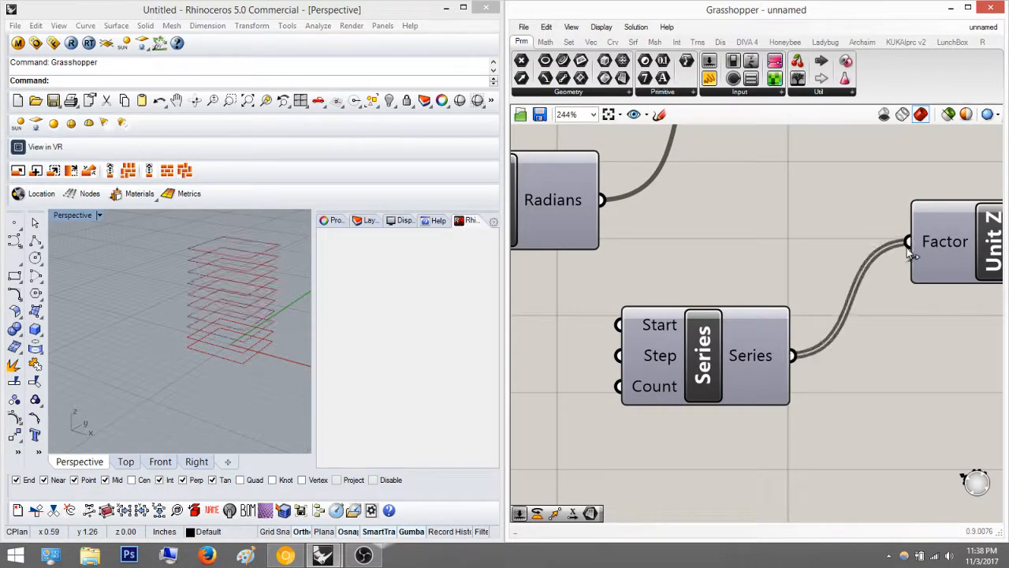
mouse_move(243, 279)
right_mouse_down()
mouse_move(222, 291)
mouse_move(247, 275)
right_mouse_up()
Connect the existing slider to the Series Count input, and create a number slider with value 2 connected to the Step input.
right_click_drag(703, 341, 806, 332)
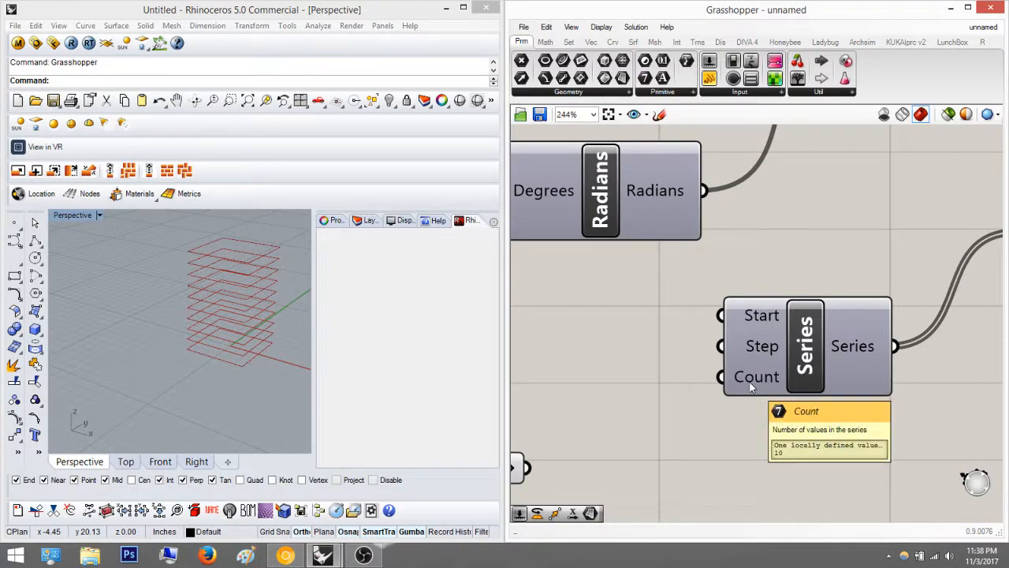
right_click_drag(672, 424, 733, 403)
left_click_drag(590, 447, 783, 324)
double_click(655, 331)
type("2")
key("Return")
Examine the spacing of the stacked polygon copies from several angles in the Perspective viewport.
left_click(219, 311)
scroll(220, 309, "down", 8)
scroll(194, 315, "up", 5)
right_click_drag(202, 324, 227, 270)
scroll(194, 320, "up", 6)
right_click_drag(227, 269, 224, 297, "shift")
scroll(231, 332, "down", 4)
scroll(231, 236, "up", 3)
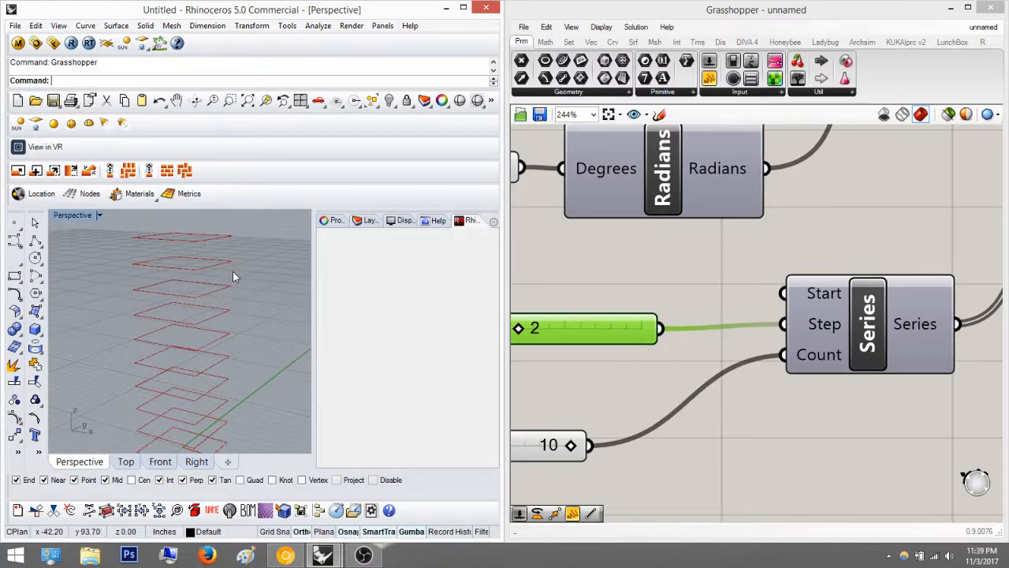
scroll(198, 335, "down", 3)
right_click_drag(190, 324, 187, 345)
Inspect the Move component and the Series feeding it by highlighting each one on the canvas.
left_click(806, 404)
right_click_drag(806, 405, 644, 412)
scroll(896, 388, "down", 3)
right_click_drag(891, 388, 761, 412)
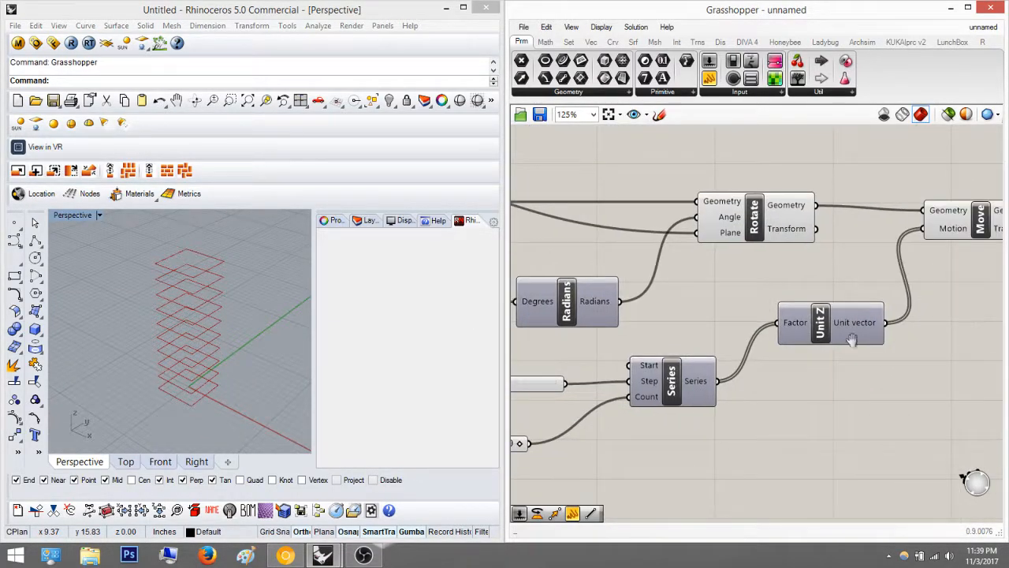
right_click_drag(892, 347, 768, 360)
scroll(851, 273, "down", 1)
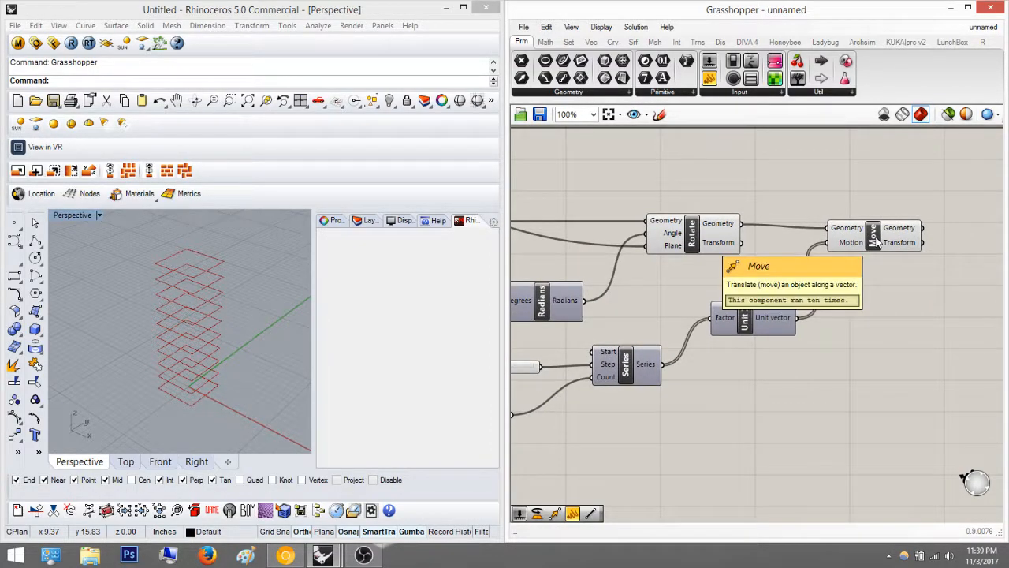
left_click(875, 236)
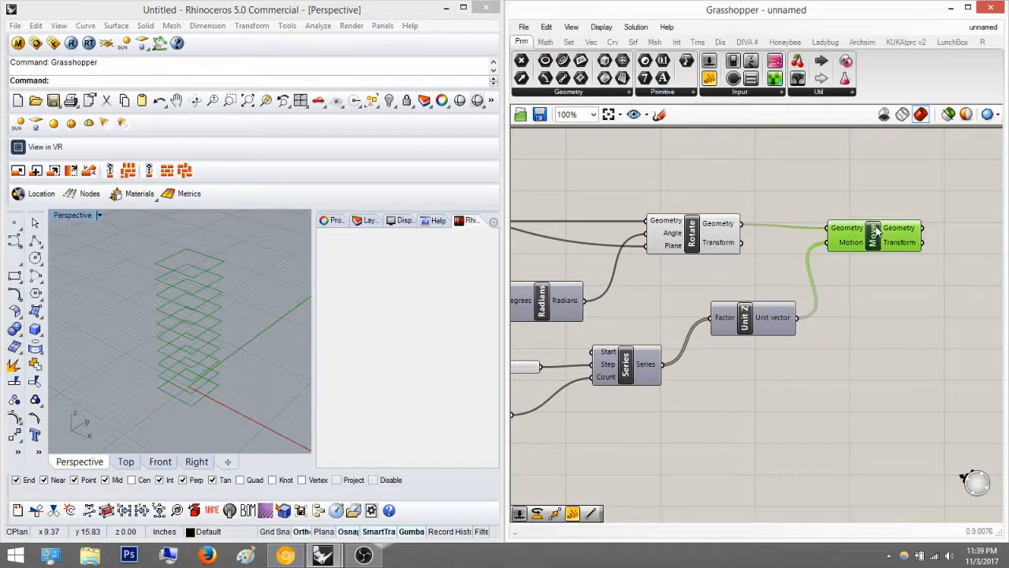
right_click_drag(747, 314, 826, 293)
left_click(702, 346)
right_click_drag(735, 331, 780, 318)
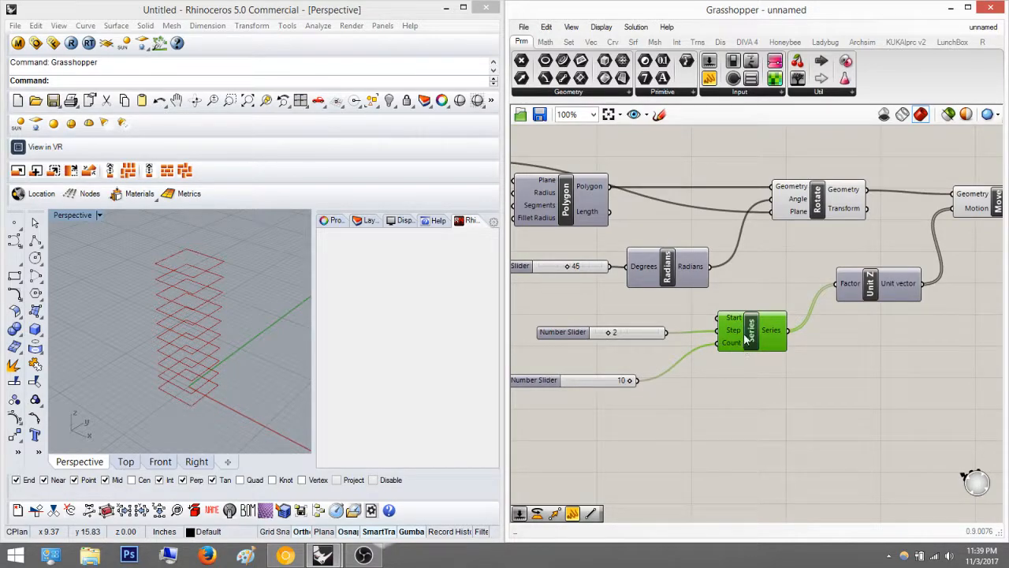
right_click_drag(752, 338, 699, 368)
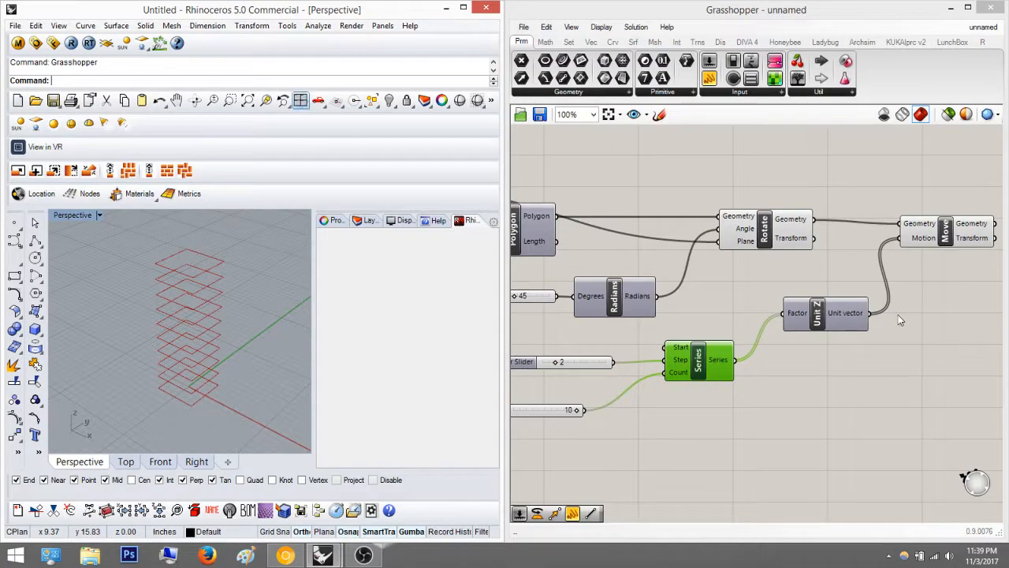
Trace the chain from Series through Unit Z to Move, highlighting the components one after another.
left_click(932, 306)
right_click_drag(941, 297, 806, 314)
left_click(820, 245)
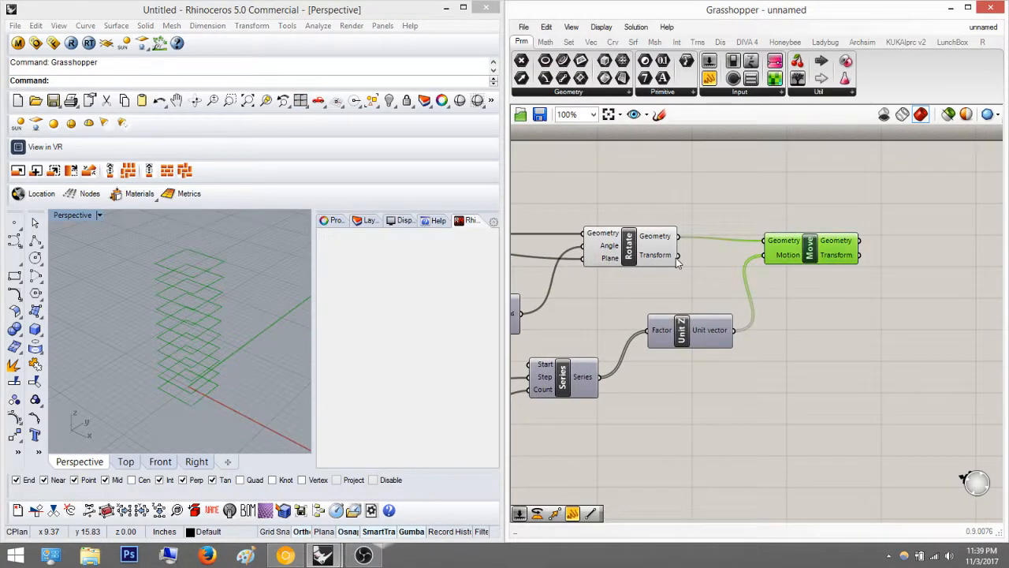
right_click_drag(823, 235, 871, 280)
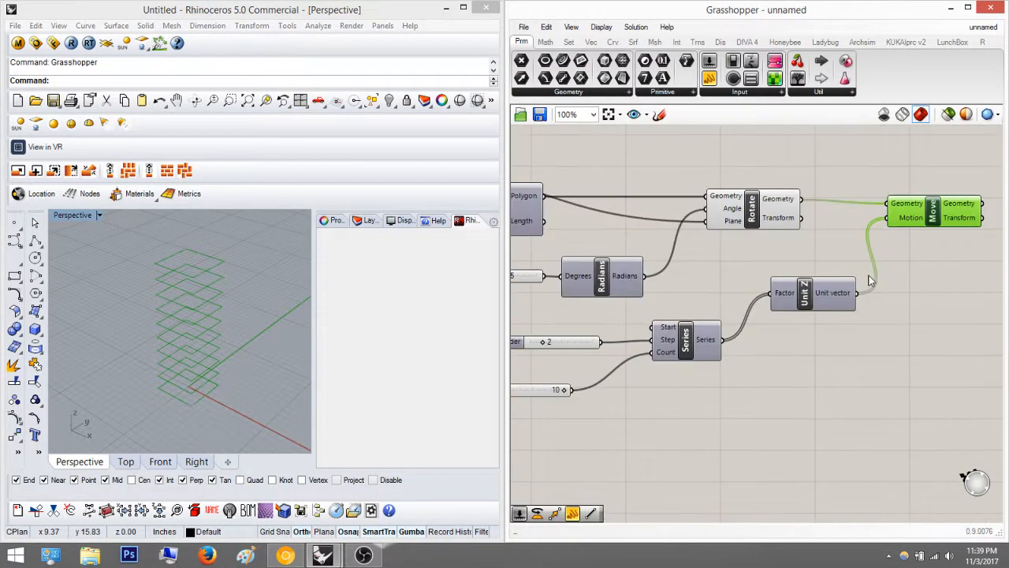
left_click(709, 328)
left_click(823, 305)
left_click(940, 223)
right_click_drag(978, 207, 878, 227)
right_click_drag(762, 301, 667, 295)
scroll(779, 306, "down", 2)
scroll(867, 297, "up", 1)
left_click(826, 309)
Highlight the Move component's polygons and examine the stack from different angles in the Perspective viewport.
scroll(788, 300, "up", 1)
right_click_drag(171, 362, 190, 328)
scroll(770, 288, "up", 3)
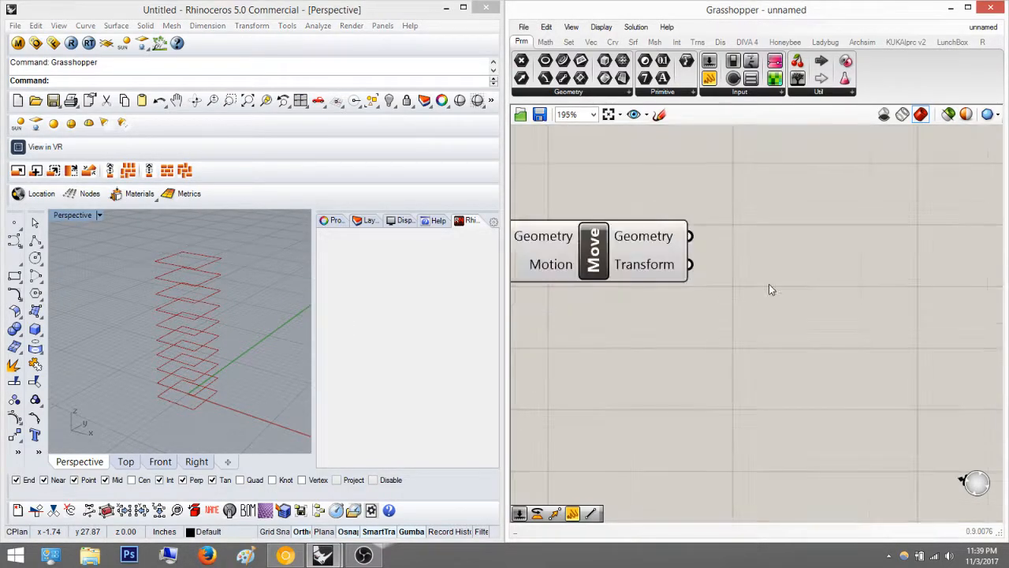
right_click_drag(770, 290, 808, 295)
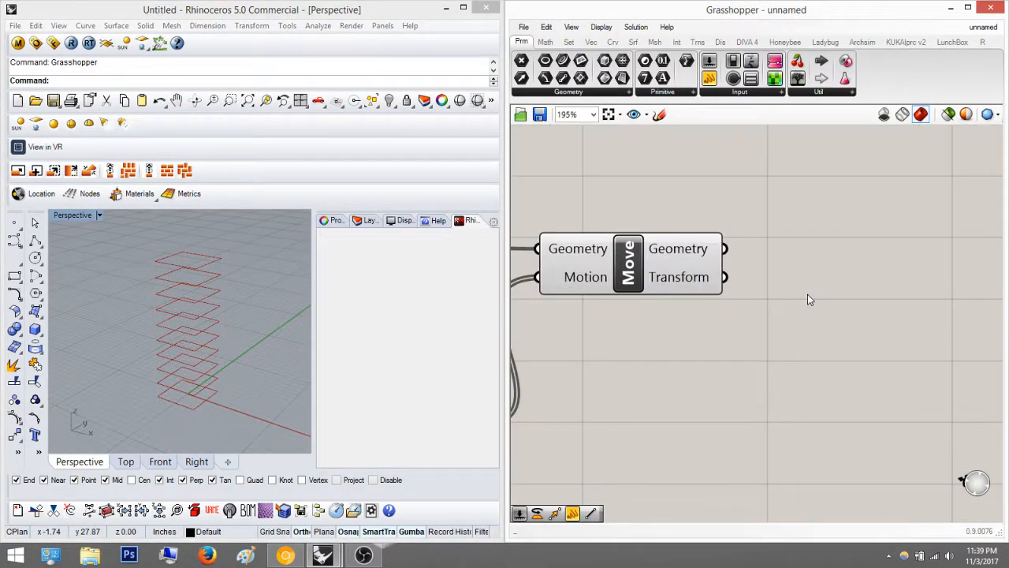
left_click(692, 271)
right_click_drag(199, 298, 201, 322)
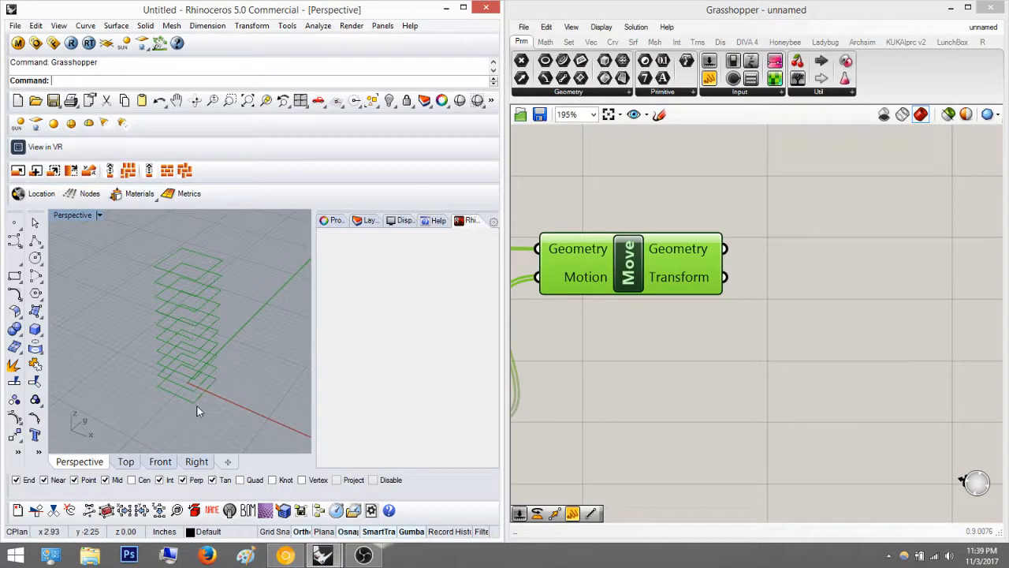
left_click(815, 310)
right_click_drag(265, 385, 208, 378)
scroll(232, 334, "down", 5)
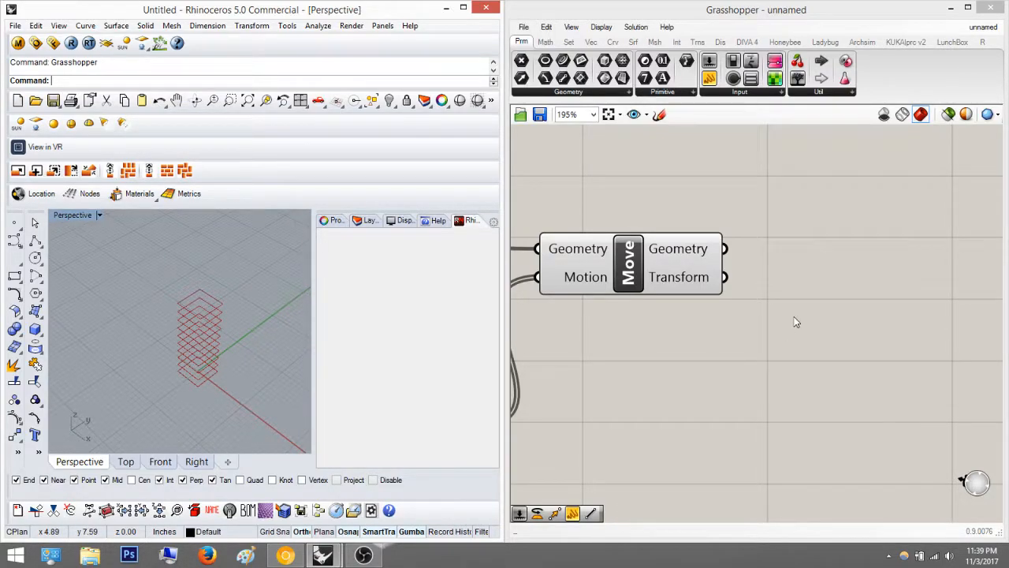
Add a second Rotate component and place it to the right of the Move component.
right_click_drag(794, 322, 741, 327)
scroll(692, 316, "down", 4)
right_click_drag(615, 303, 760, 302)
scroll(631, 295, "up", 3)
left_click(659, 288)
left_click(875, 197)
right_click_drag(723, 219, 512, 221)
right_click_drag(899, 238, 715, 228)
double_click(903, 259)
type("rot")
key("Return")
scroll(903, 259, "down", 1)
right_click_drag(902, 261, 804, 252)
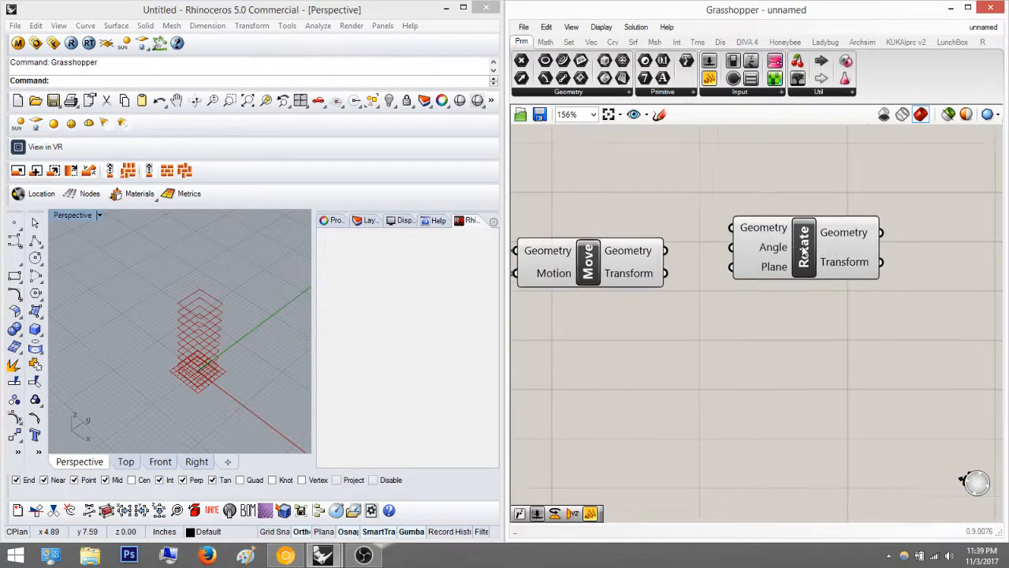
scroll(804, 252, "up", 3)
left_click_drag(842, 286, 918, 359)
left_click(789, 211)
Compare the Move and second Rotate previews, and connect Move's Geometry output to the second Rotate's Geometry input.
right_click_drag(765, 228, 837, 227)
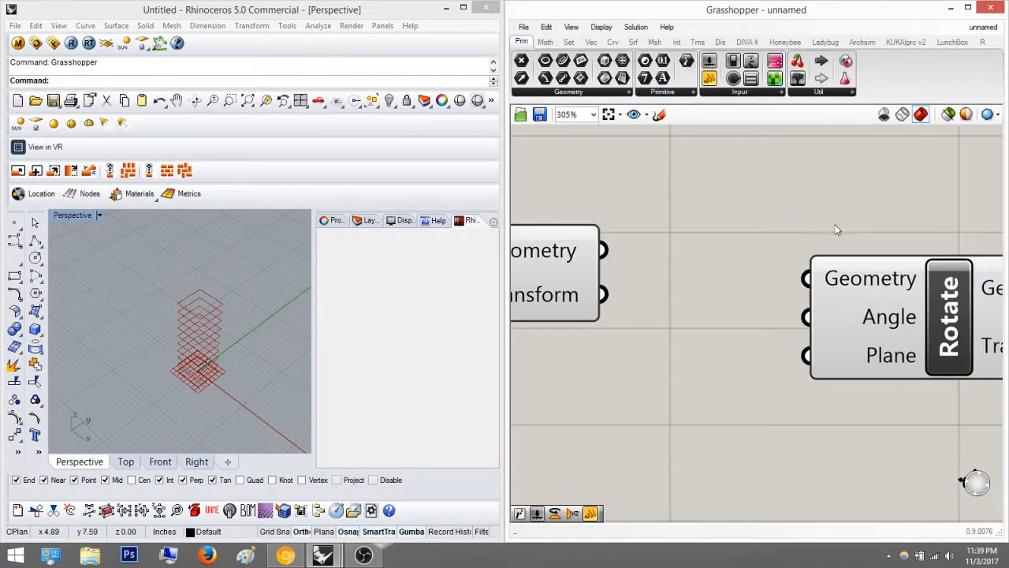
scroll(731, 246, "down", 2)
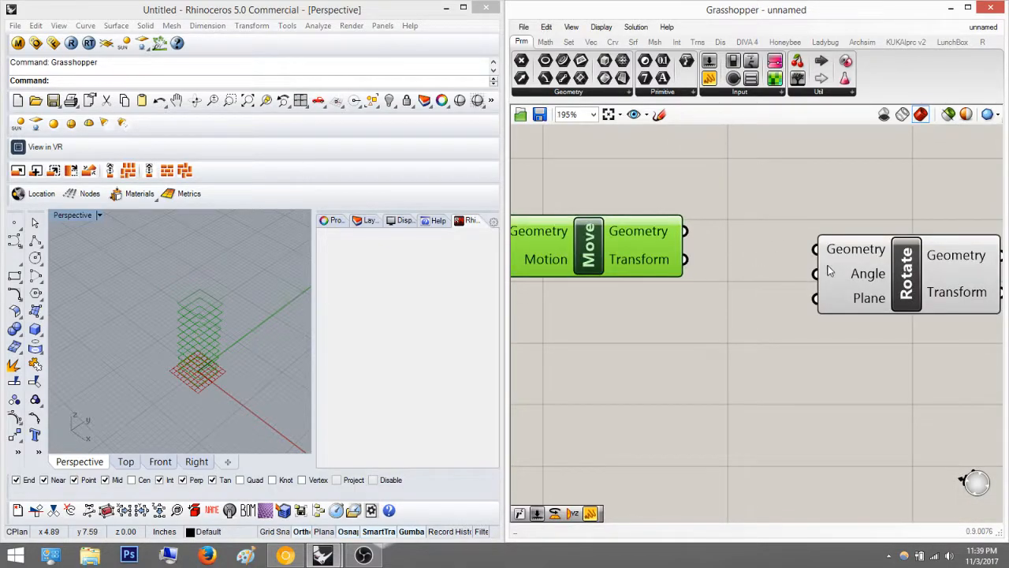
left_click(929, 216)
left_click(875, 260)
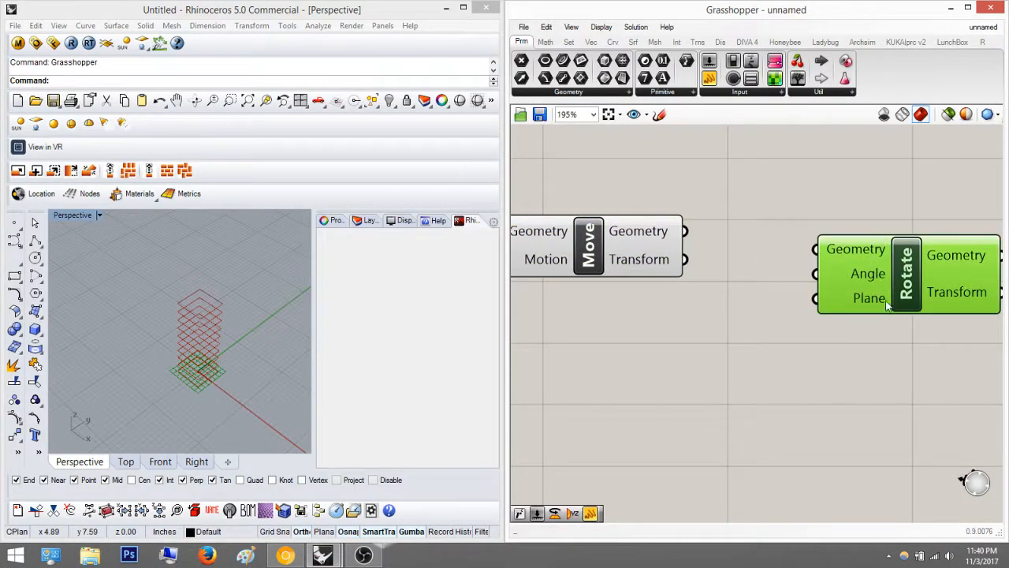
left_click(745, 205)
right_click_drag(629, 235, 662, 234)
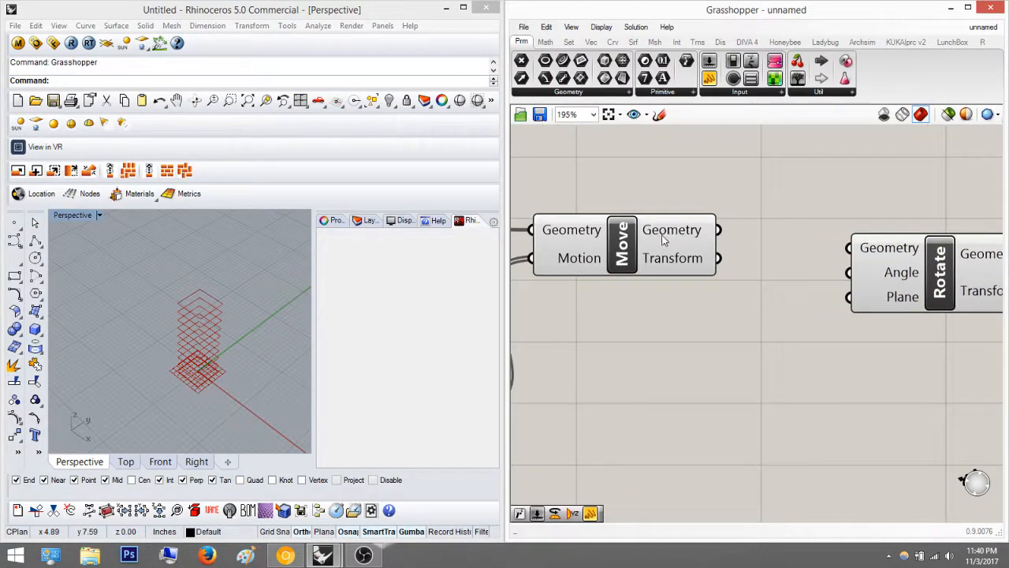
left_click_drag(718, 230, 850, 249)
Review the second Rotate's preview in the Perspective viewport and shift the component slightly farther from Move.
left_click(875, 298)
right_click_drag(188, 268, 227, 261)
scroll(227, 261, "down", 5)
scroll(222, 286, "up", 10)
right_click_drag(951, 276, 784, 281)
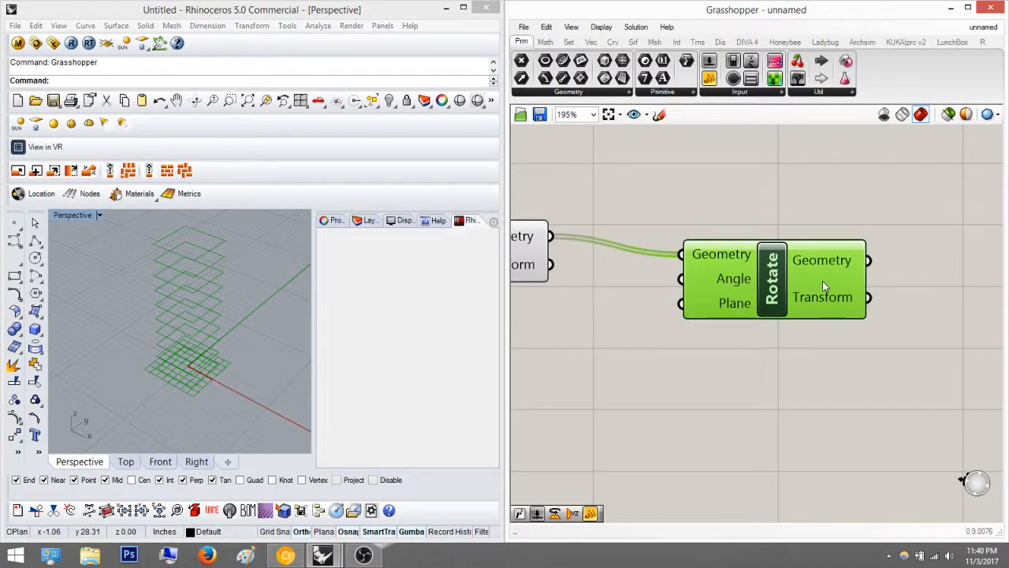
left_click_drag(823, 282, 862, 282)
left_click(776, 352)
right_click_drag(779, 308, 832, 306)
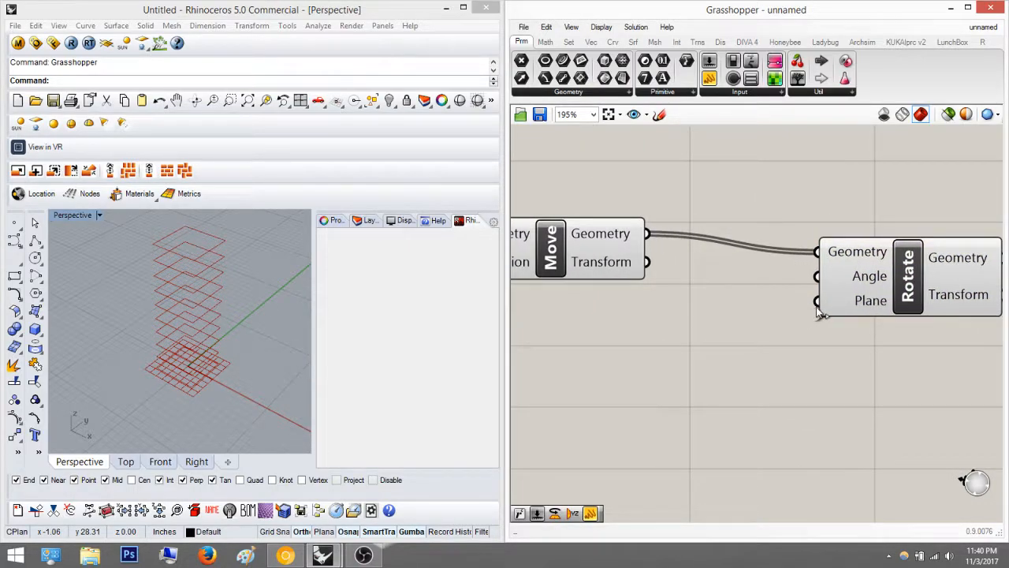
Connect the XY Plane's Plane output to the second Rotate's Plane input.
scroll(798, 296, "down", 7)
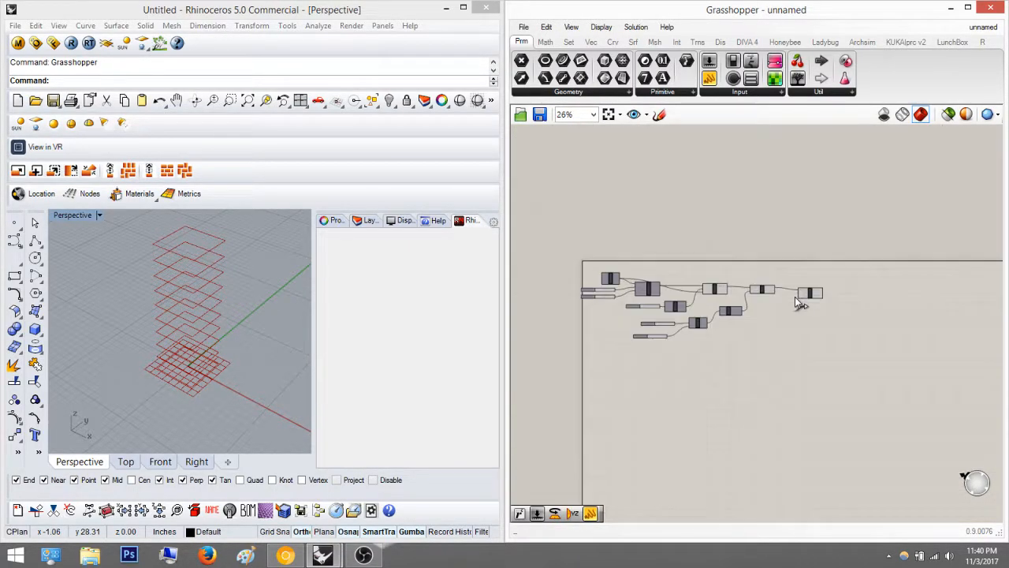
scroll(631, 296, "up", 6)
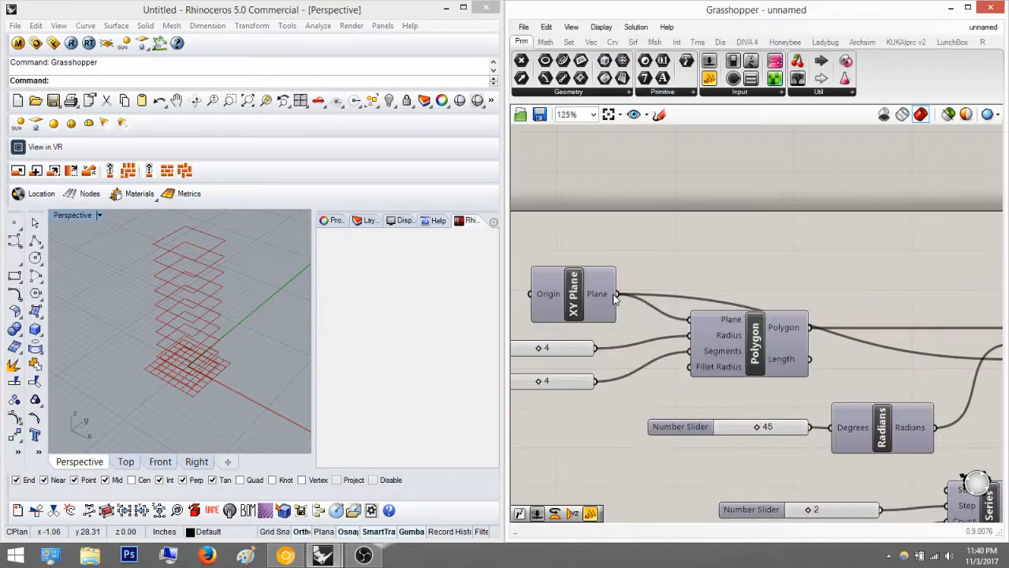
left_click_drag(631, 295, 820, 308)
scroll(654, 293, "down", 7)
scroll(871, 318, "up", 4)
scroll(871, 318, "up", 6)
scroll(841, 306, "down", 5)
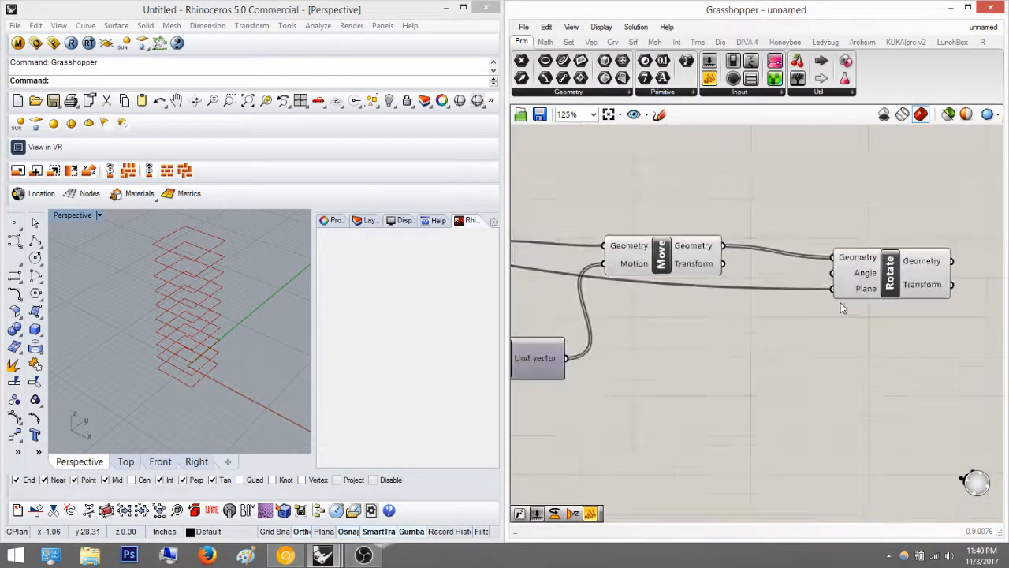
scroll(868, 286, "up", 1)
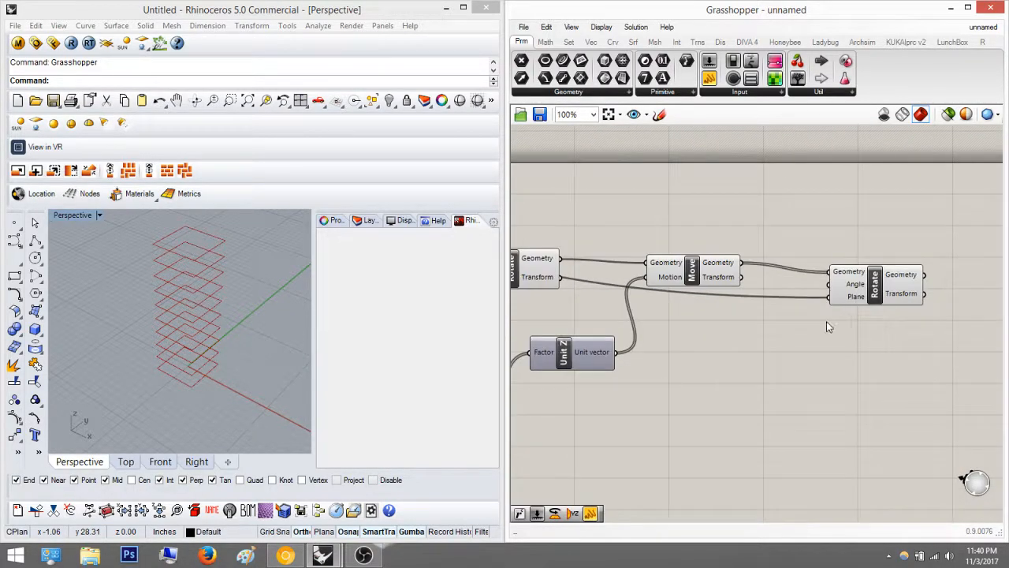
Add a Radians component below the second Rotate and connect its output to that Rotate's Angle input.
double_click(827, 321)
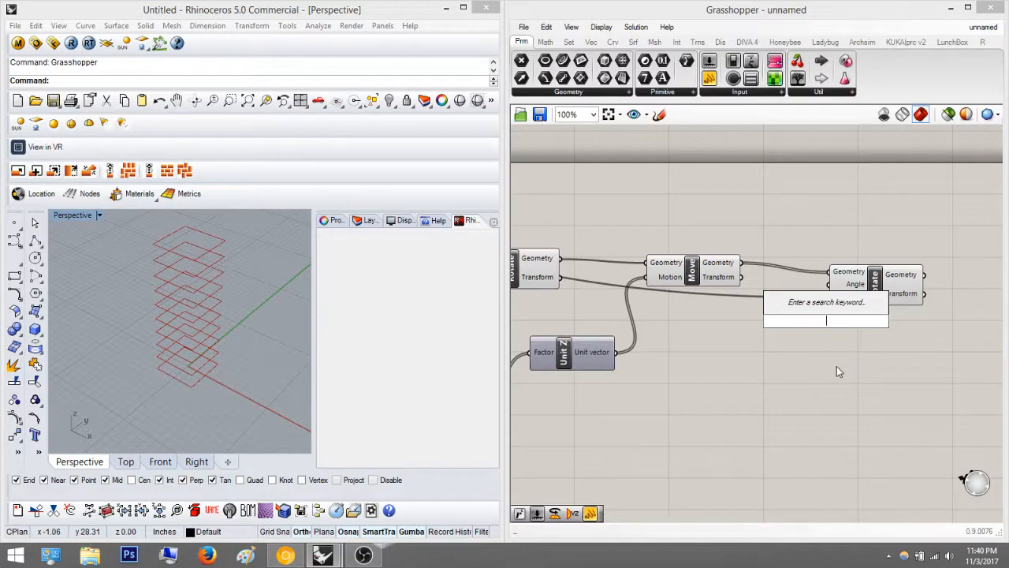
type("radi")
key("Return")
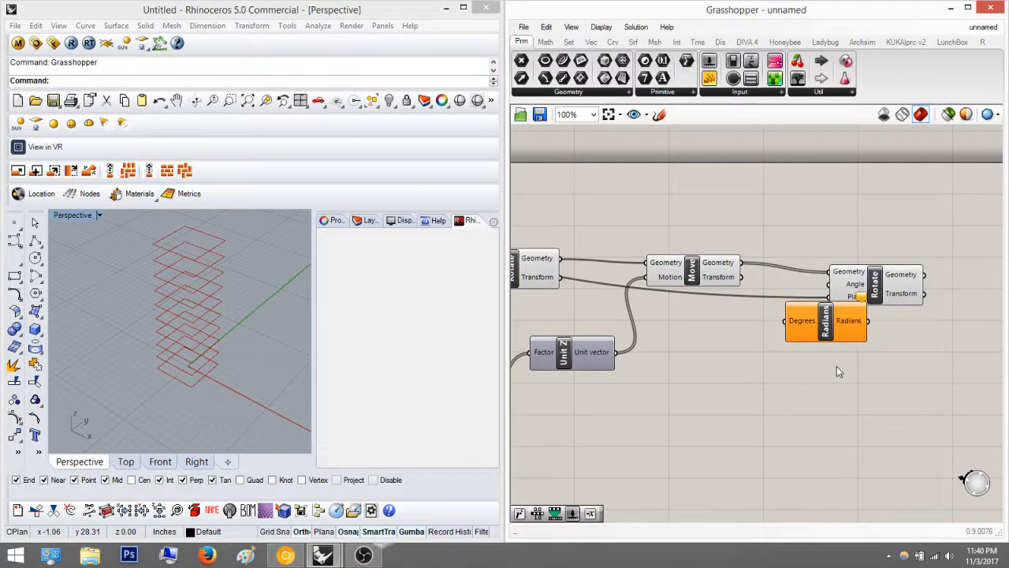
left_click_drag(868, 321, 830, 284)
left_click_drag(843, 340, 767, 389)
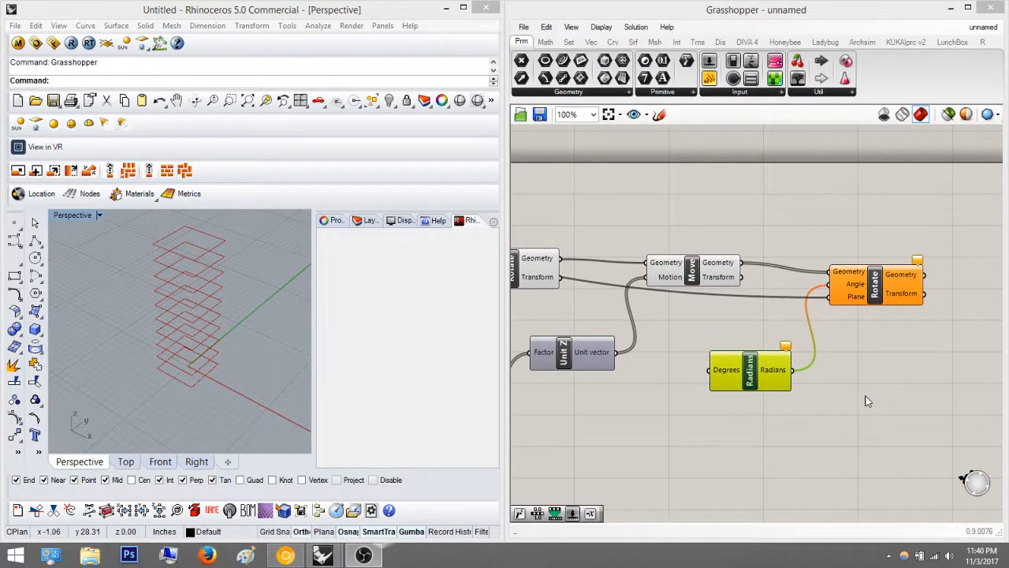
left_click(889, 381)
scroll(875, 367, "up", 3)
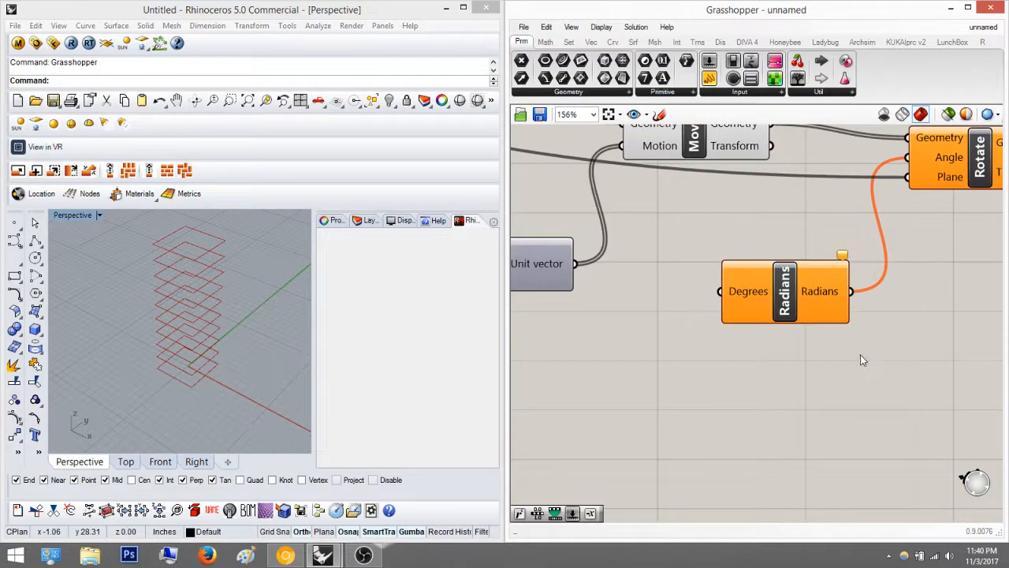
Add a Range component, place it to the lower left of the new Radians, and connect its output to the Degrees input.
double_click(754, 388)
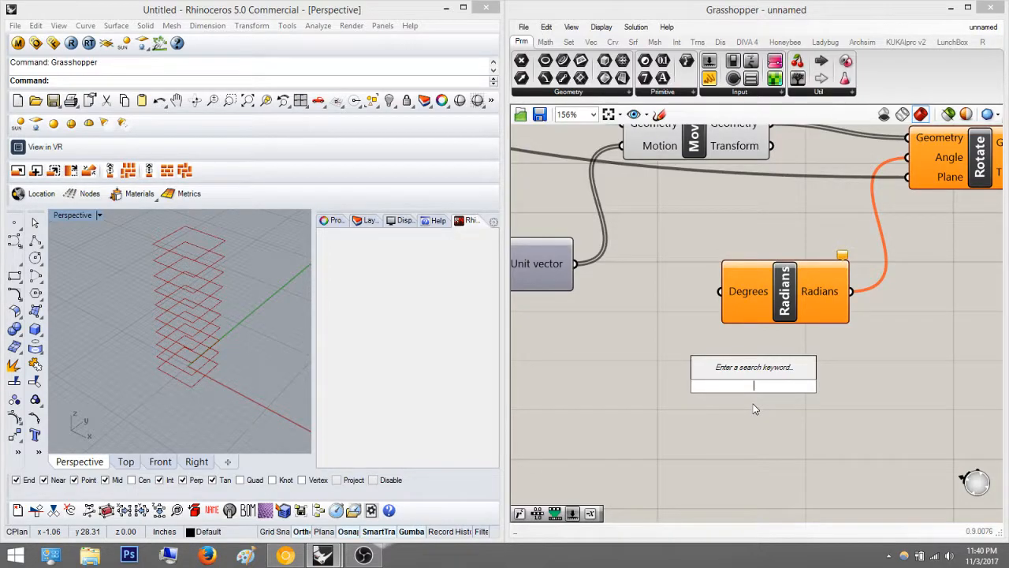
type("range")
key("Return")
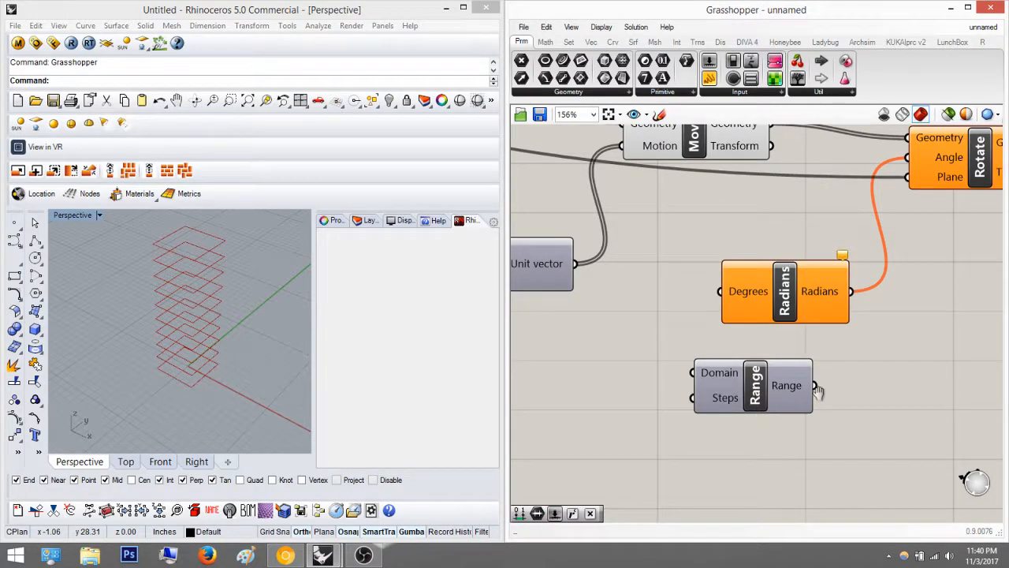
right_click_drag(818, 392, 912, 363)
left_click_drag(868, 355, 779, 341)
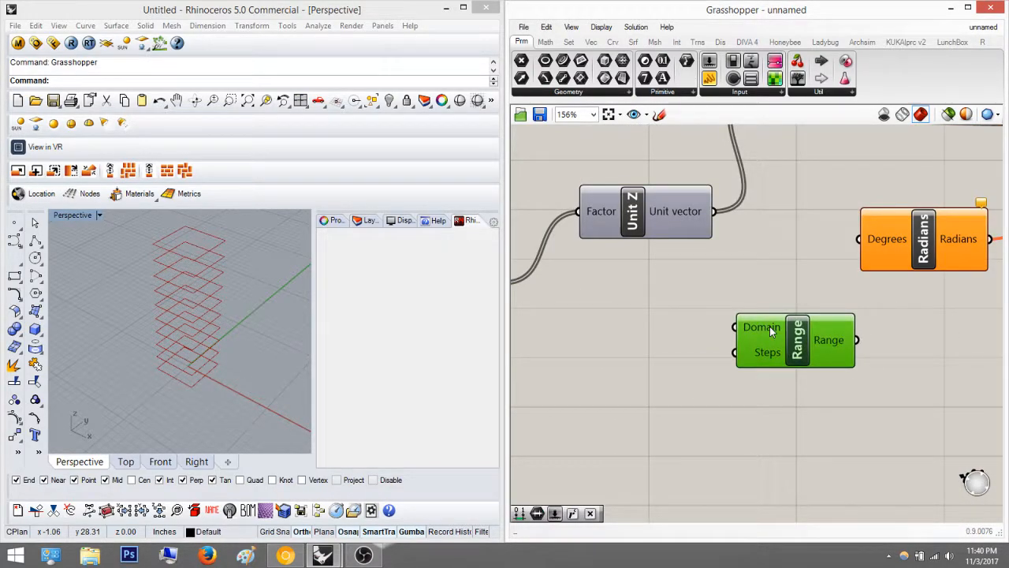
left_click_drag(857, 340, 859, 239)
left_click(842, 381)
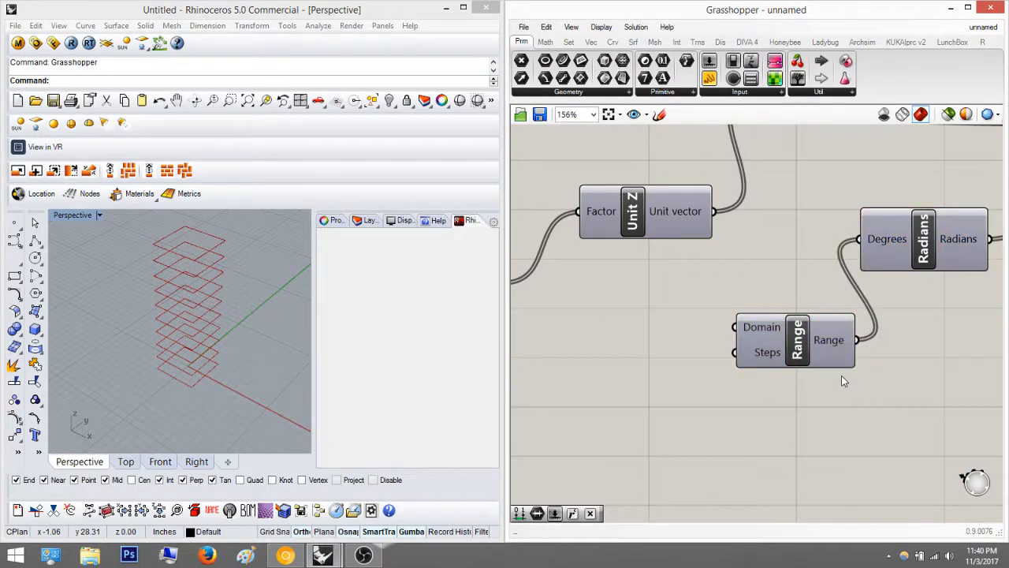
right_click_drag(842, 381, 876, 366)
Add a Construct Domain component, connect it to the Range's Domain input, and place it below the Series component.
mouse_move(861, 288)
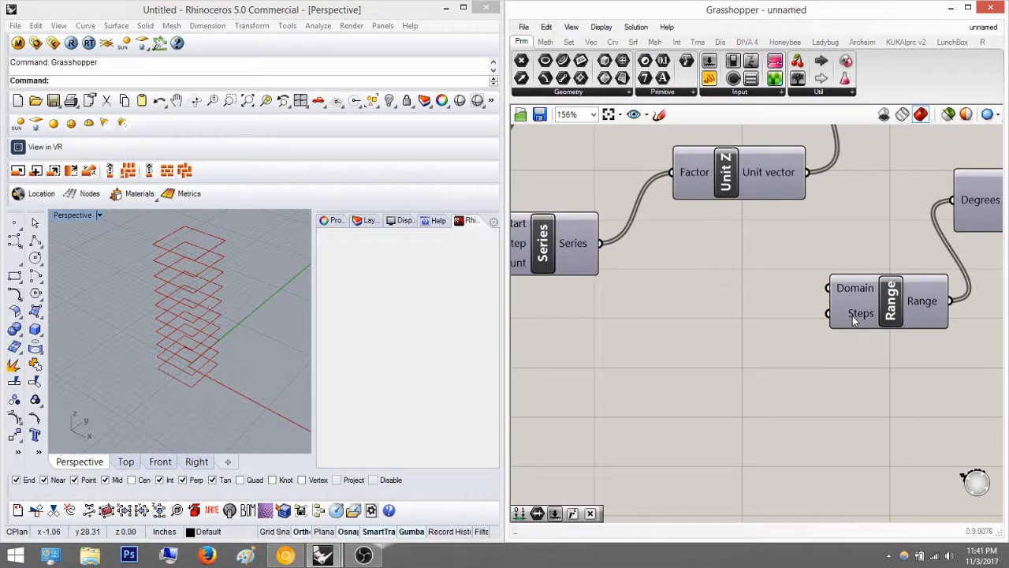
mouse_move(854, 320)
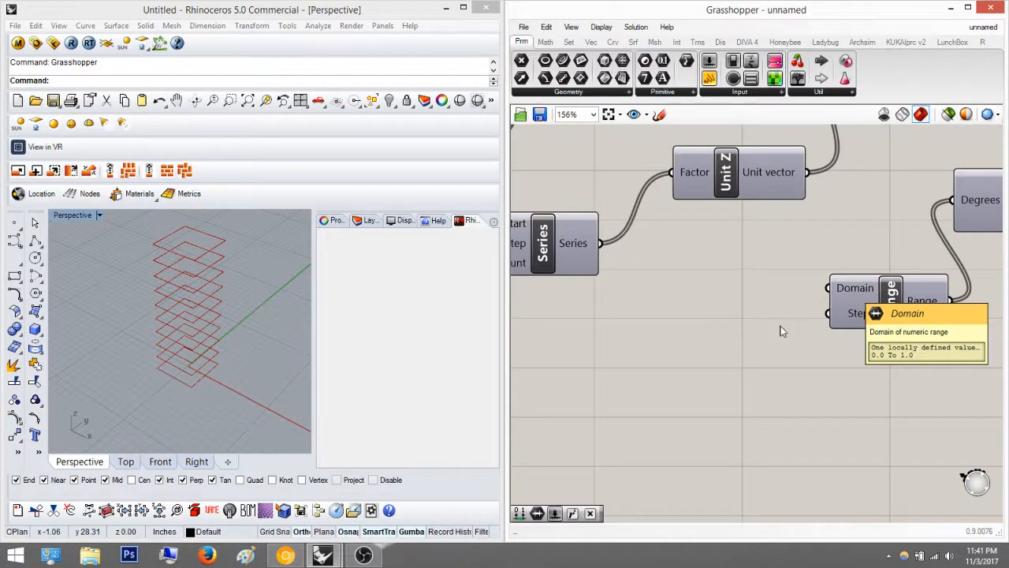
double_click(750, 334)
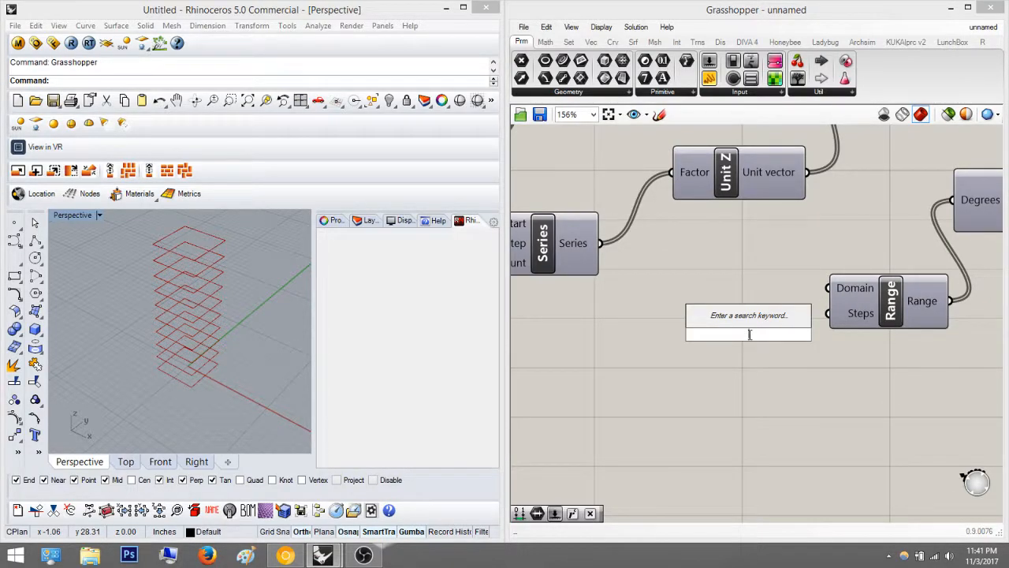
type("construct do")
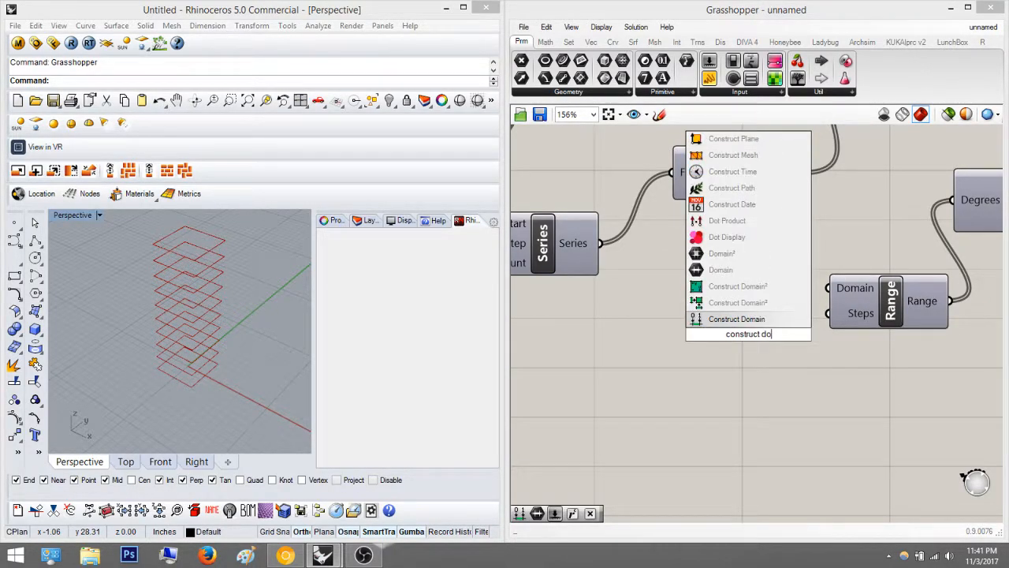
left_click(733, 319)
left_click_drag(817, 339, 830, 288)
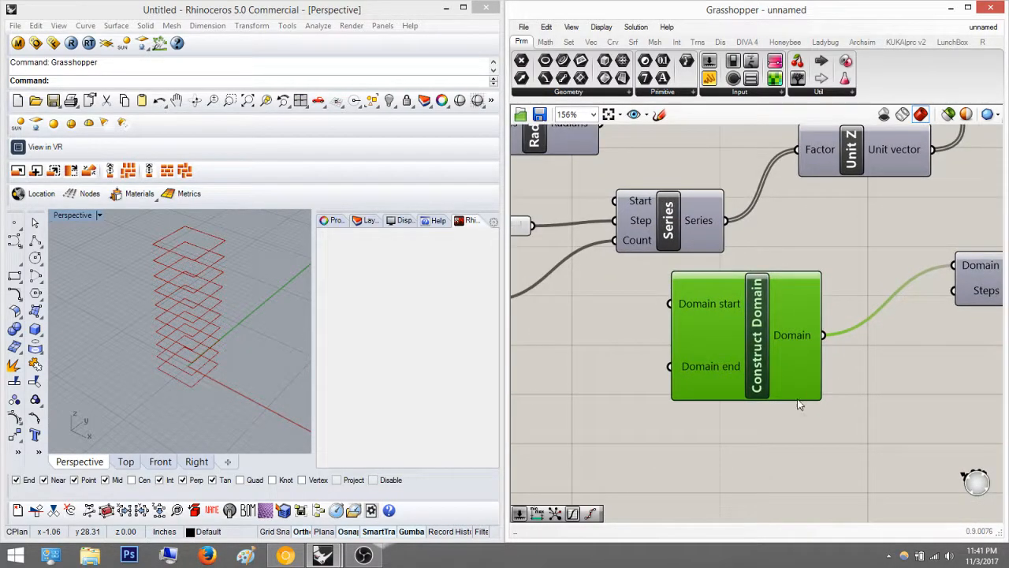
left_click(736, 418)
right_click_drag(734, 418, 670, 422)
scroll(720, 358, "down", 4)
right_click_drag(888, 260, 844, 273)
scroll(846, 271, "up", 1)
right_click_drag(802, 302, 933, 260)
scroll(750, 350, "up", 1)
left_click_drag(749, 350, 752, 388)
Add a number slider set to 0 and connect it to Construct Domain's Domain start input.
double_click(666, 366)
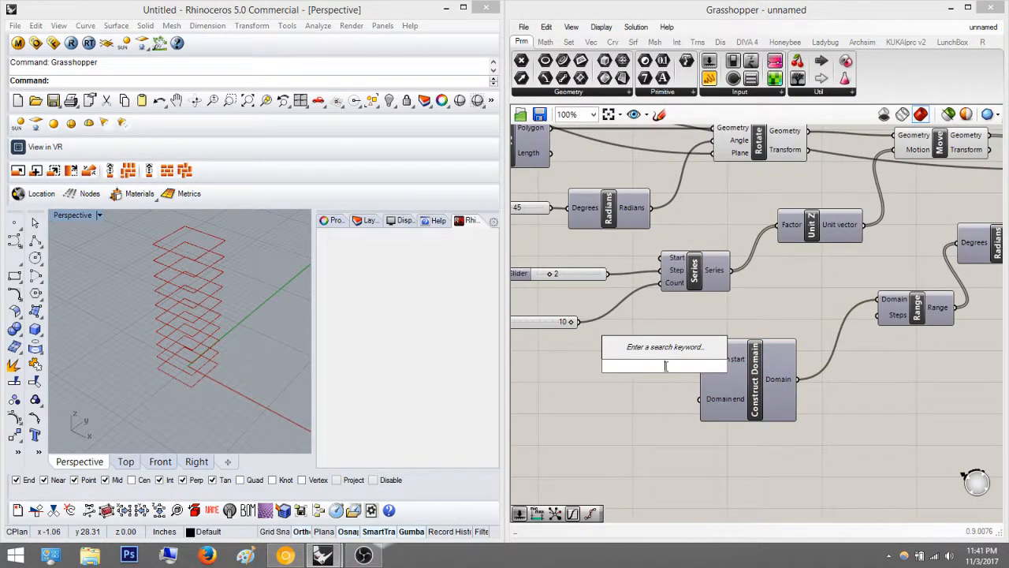
type("0")
key("Return")
left_click_drag(645, 369, 567, 376)
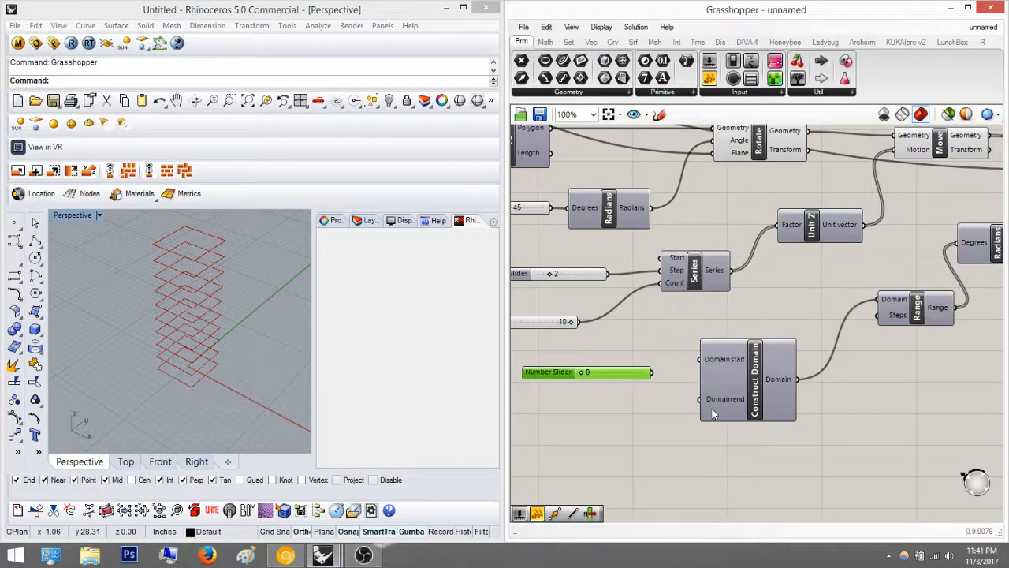
scroll(679, 374, "up", 2)
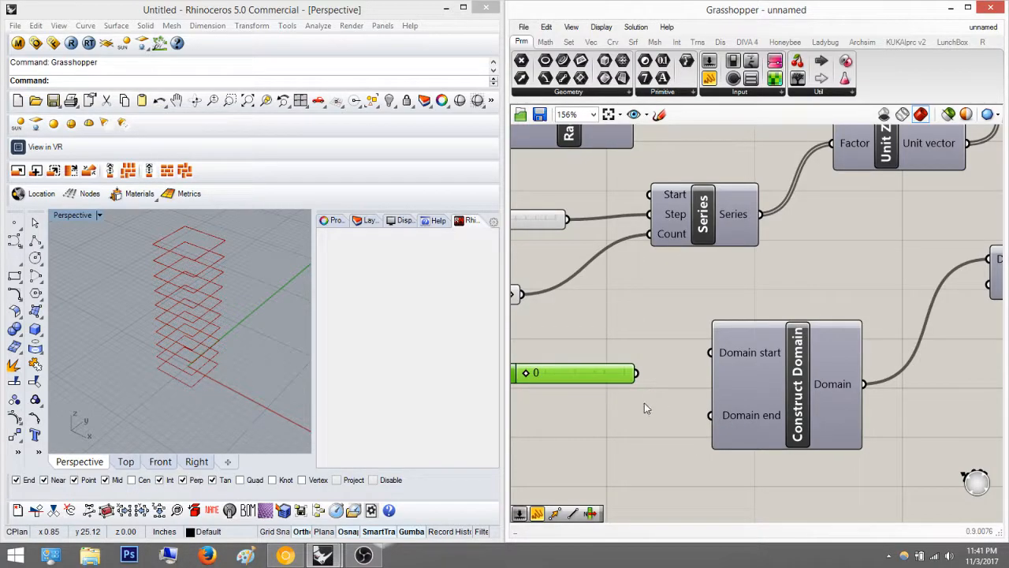
left_click_drag(635, 372, 711, 352)
right_click_drag(726, 336, 849, 310)
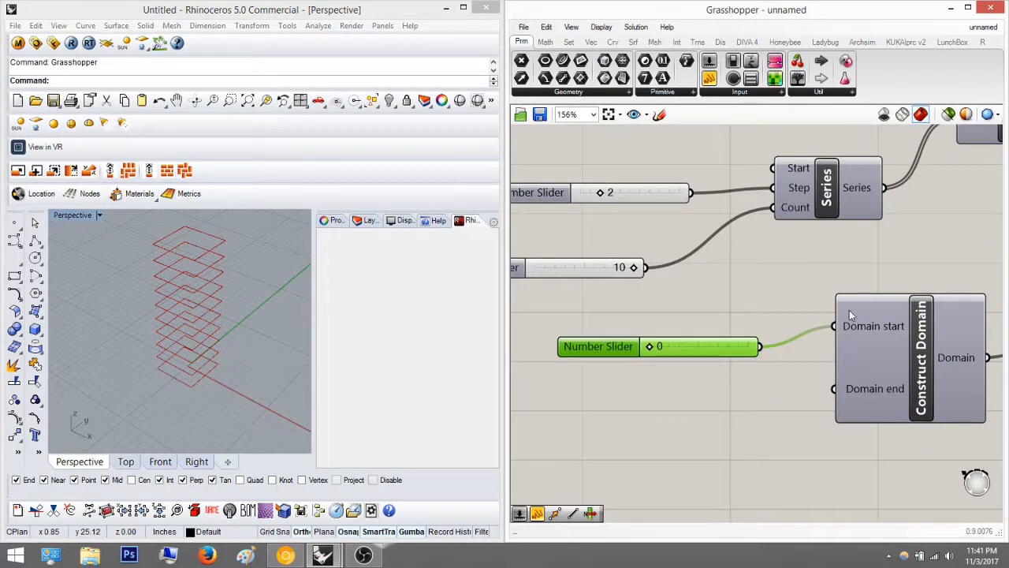
Add a number slider set to 90 below the 0 slider and connect it to Construct Domain's Domain end input.
double_click(765, 384)
type("90")
key("Return")
left_click_drag(716, 380, 601, 415)
right_click_drag(788, 324, 717, 334)
scroll(714, 335, "down", 2)
right_click_drag(847, 327, 756, 342)
right_click_drag(884, 286, 995, 260)
scroll(638, 410, "up", 3)
left_click_drag(775, 353, 879, 322)
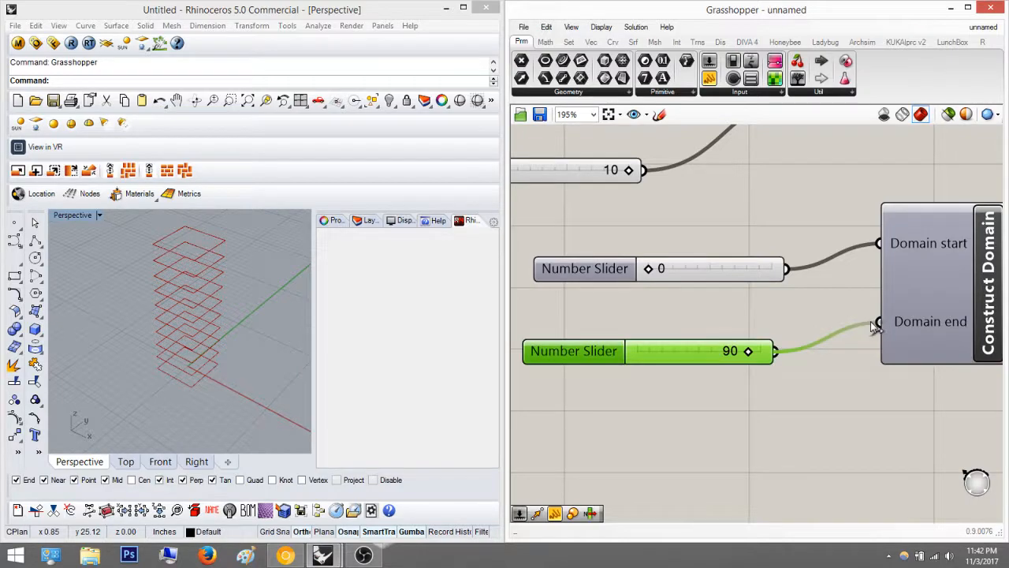
Turn off the preview of the first Rotate and the Move components.
right_click_drag(198, 267, 227, 301)
scroll(188, 268, "up", 6)
scroll(208, 298, "down", 10)
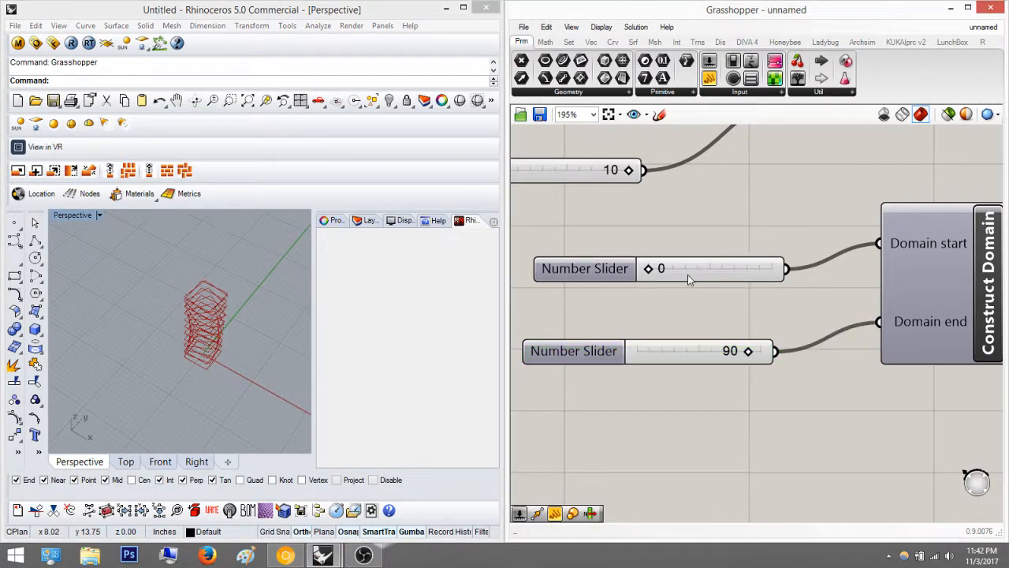
scroll(691, 273, "down", 4)
right_click_drag(861, 254, 611, 380)
left_click(757, 224)
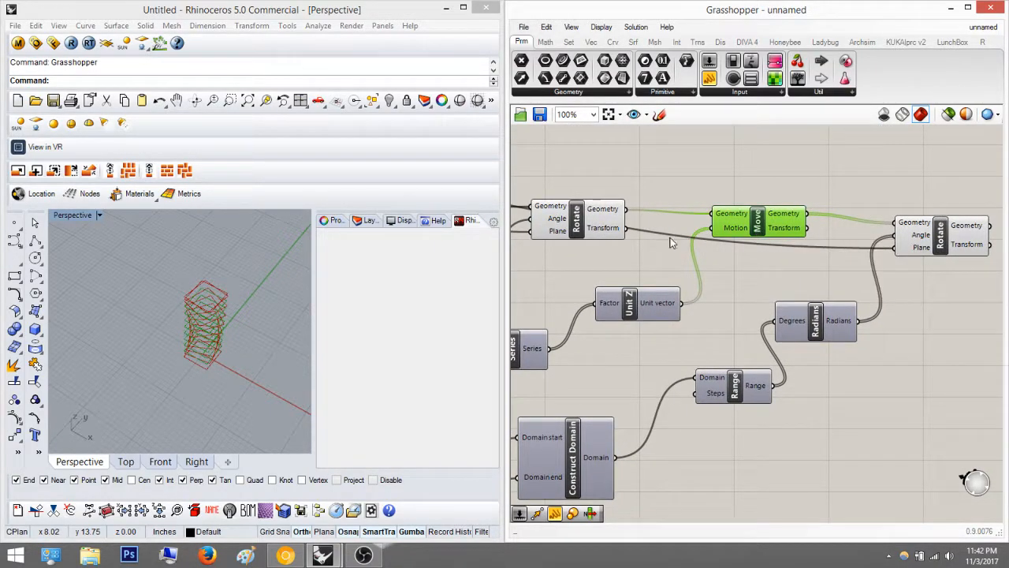
left_click(591, 224, "shift")
middle_click(612, 223)
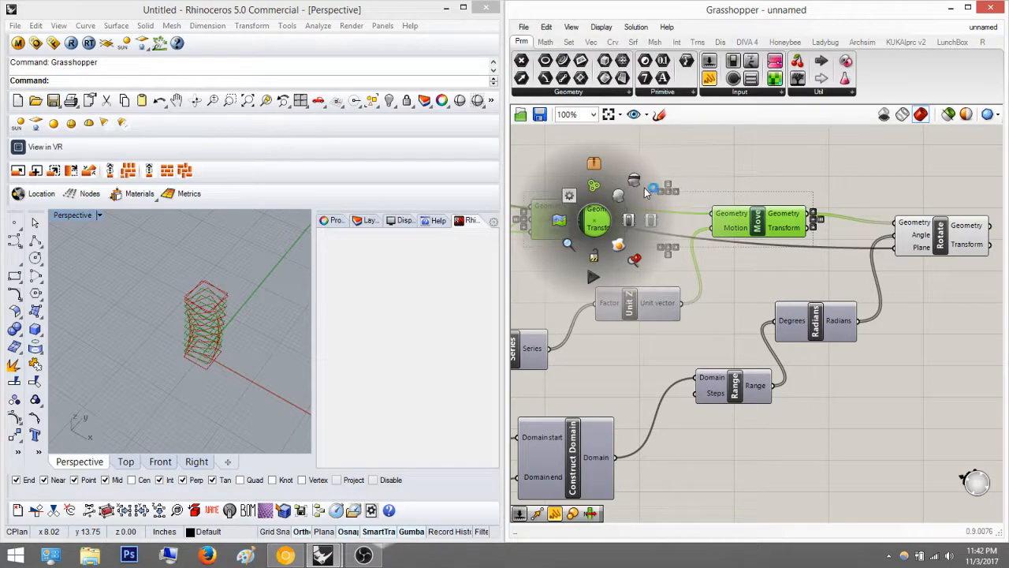
left_click(638, 183)
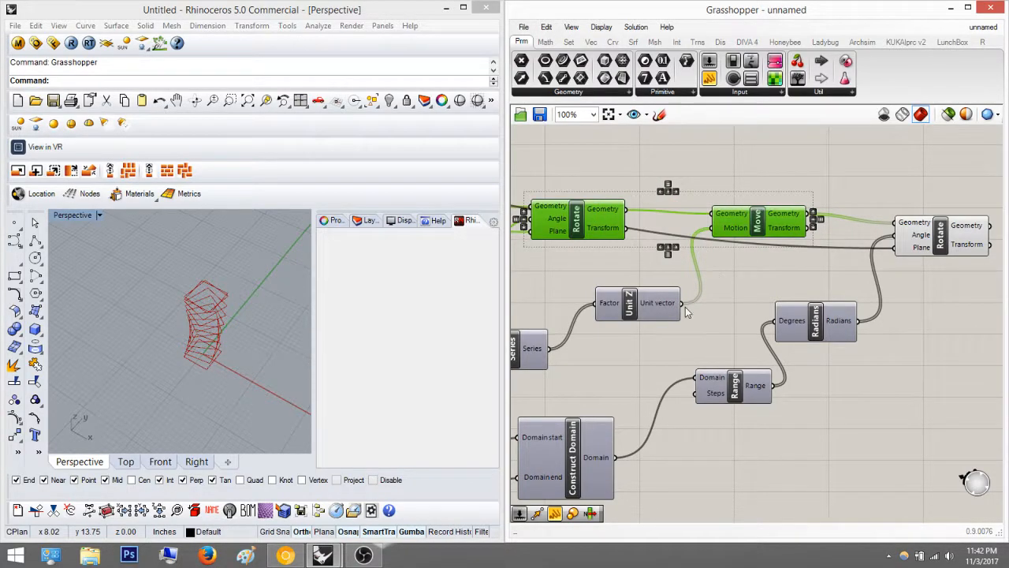
Examine the rotated floors in the Perspective viewport and review the Series and Construct Domain inputs.
right_click_drag(246, 316, 221, 264)
scroll(223, 265, "up", 5)
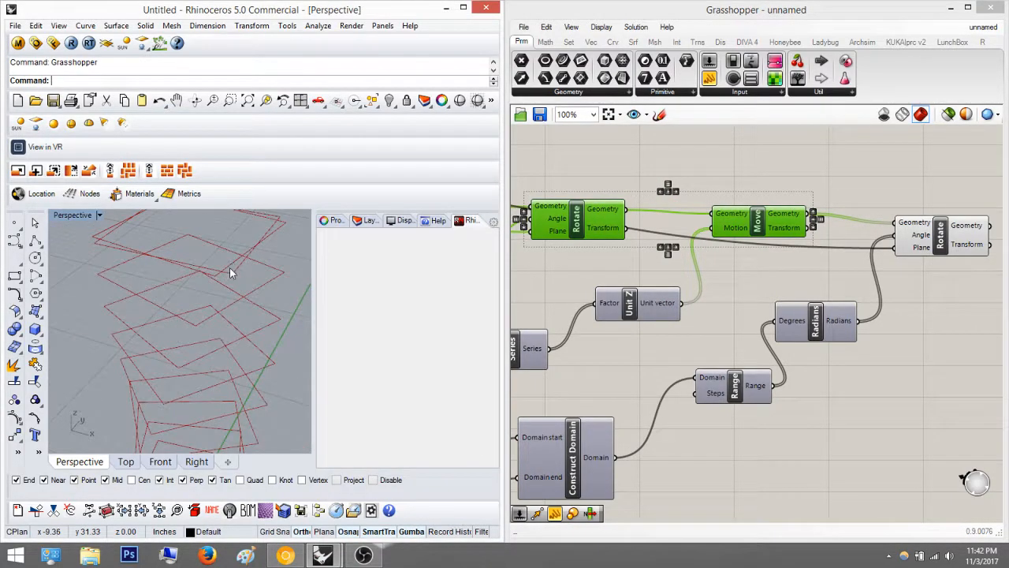
right_click_drag(617, 449, 748, 394)
right_click_drag(676, 392, 716, 377)
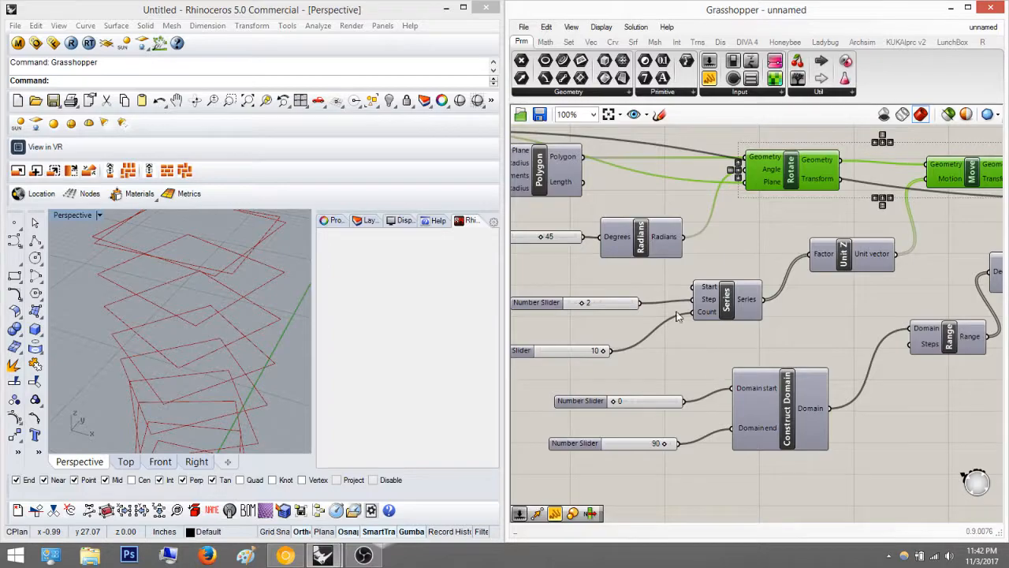
mouse_move(191, 343)
right_mouse_down()
mouse_move(191, 330)
mouse_move(174, 354)
right_mouse_up()
scroll(273, 384, "down", 3)
right_click_drag(244, 392, 216, 411)
scroll(220, 374, "down", 3)
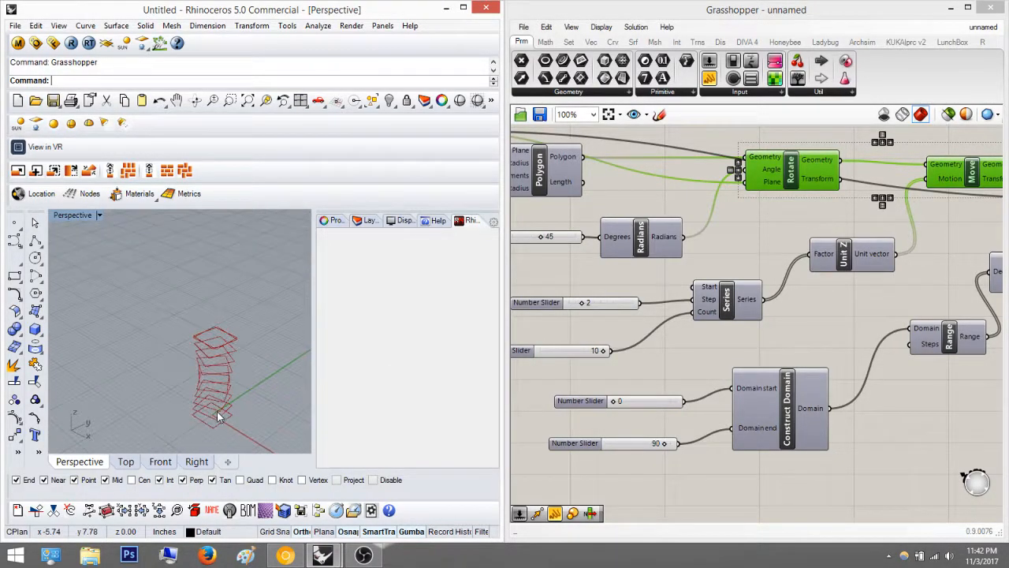
Inspect the Series component and its Count slider, and examine the twisted floors up close from a low angle in the Perspective viewport.
left_click(725, 304)
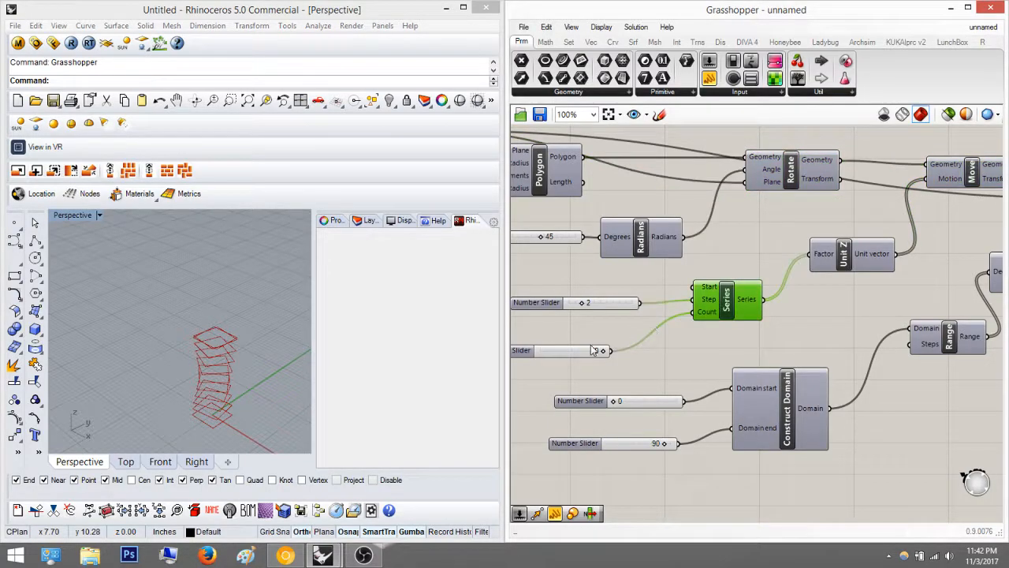
left_click(571, 350)
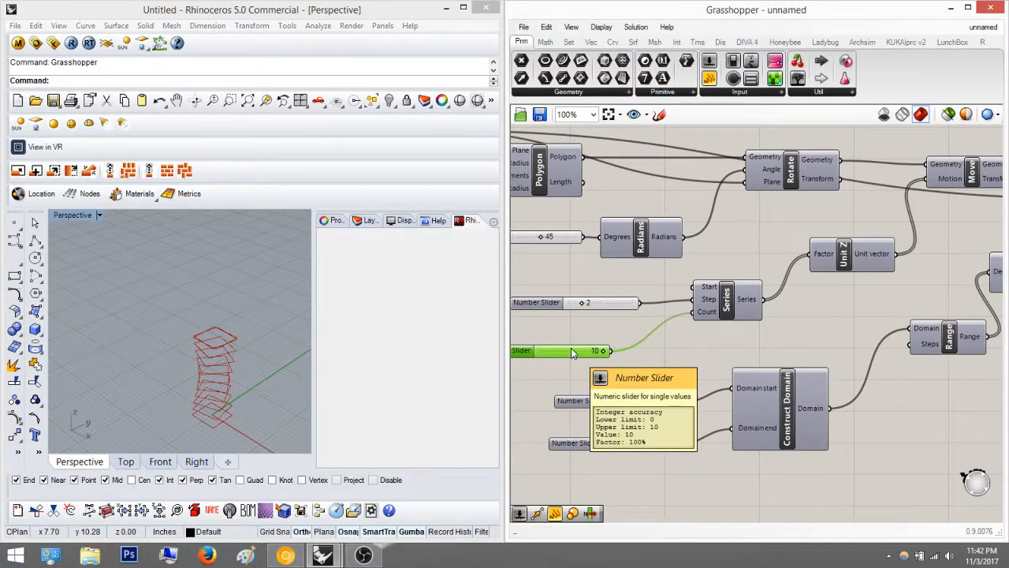
left_click_drag(614, 328, 553, 282)
left_click(625, 288)
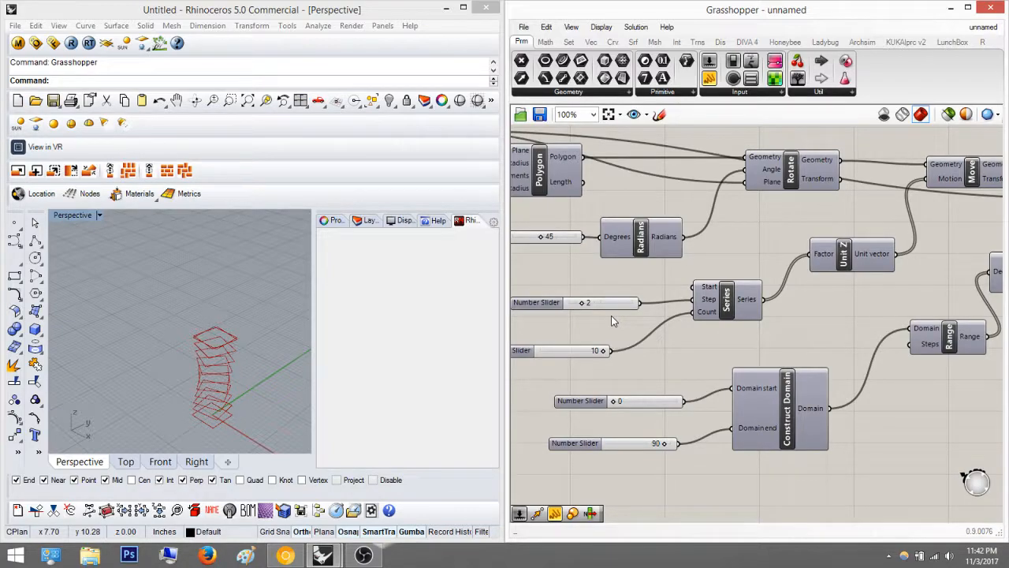
scroll(252, 373, "up", 5)
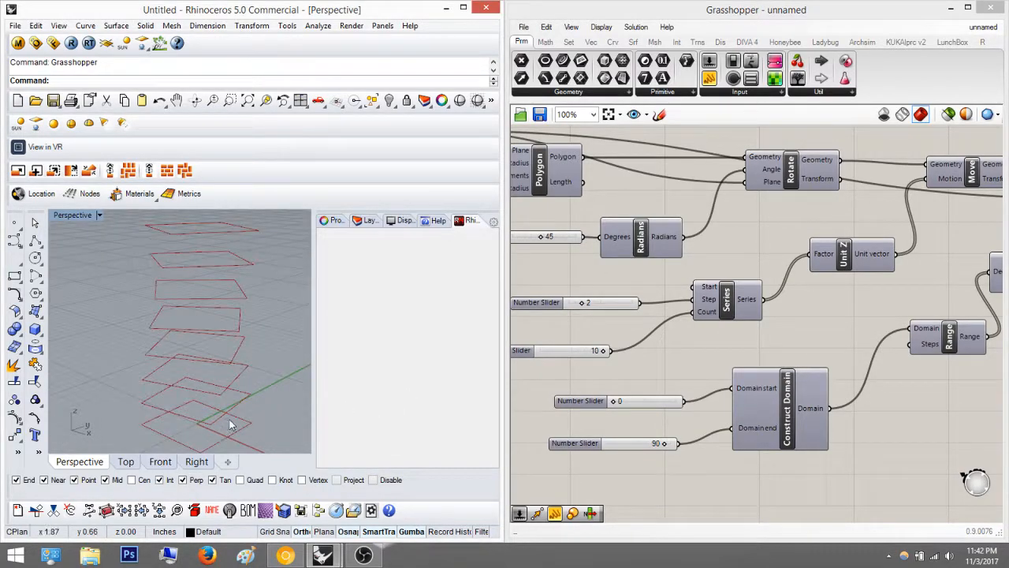
right_click_drag(239, 402, 248, 349)
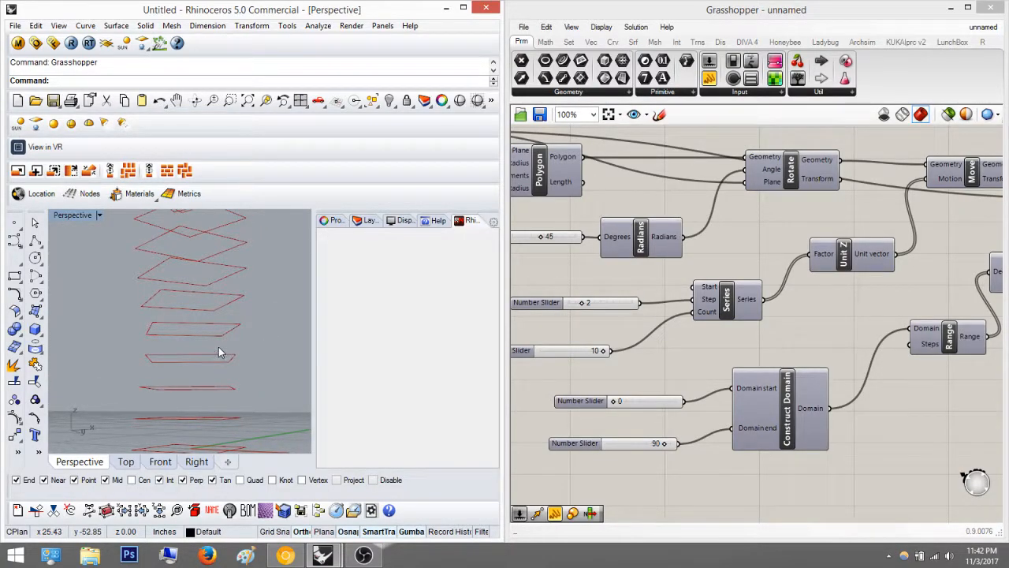
right_click_drag(226, 316, 226, 326)
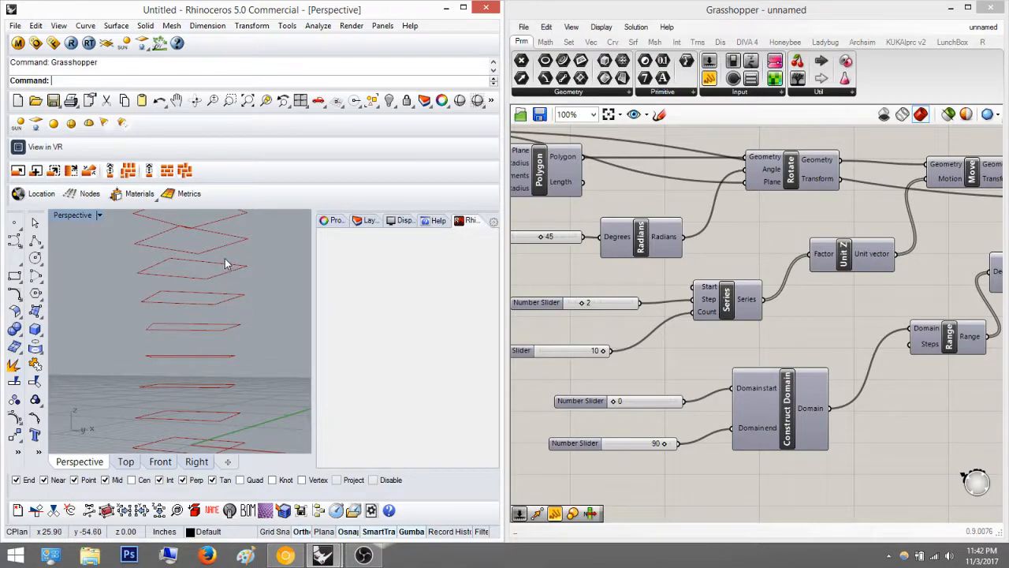
Add a Subtraction component beside Construct Domain, below the Range component.
mouse_move(237, 231)
right_mouse_down()
mouse_move(235, 257)
mouse_move(231, 235)
right_mouse_up()
right_click_drag(773, 366, 732, 393)
right_click_drag(237, 292, 190, 252)
scroll(194, 269, "down", 7)
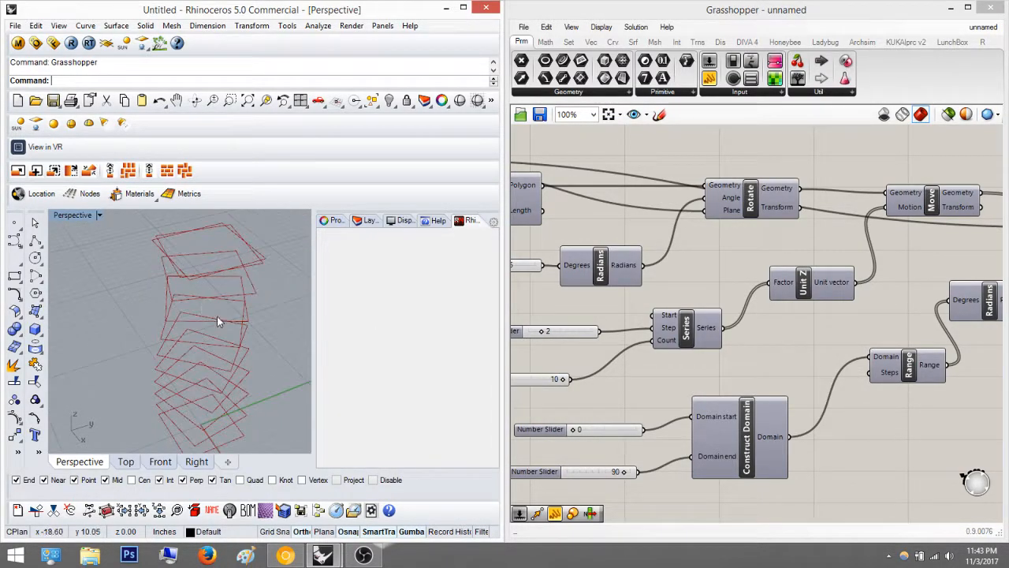
right_click_drag(760, 394, 732, 372)
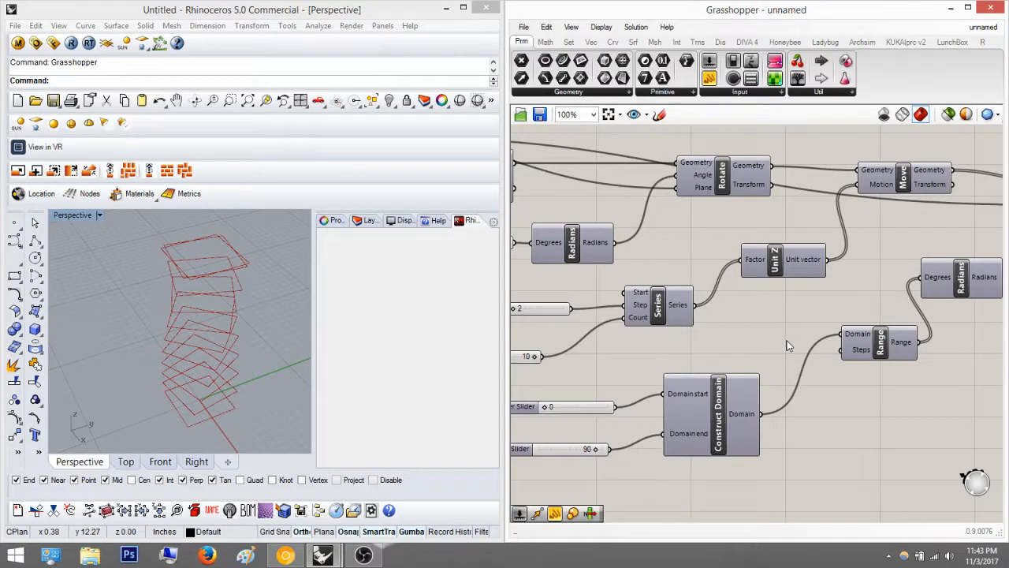
double_click(787, 345)
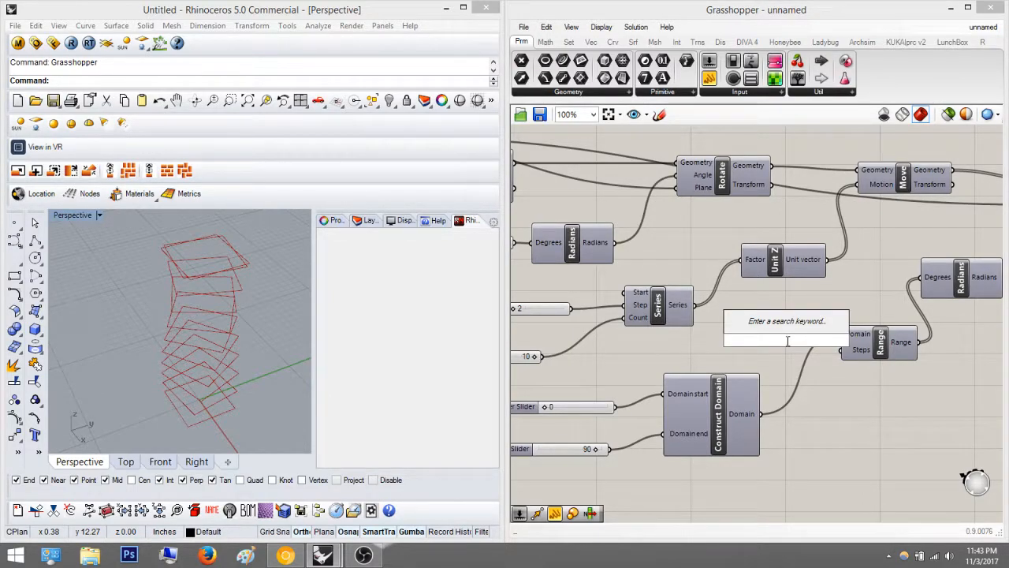
type("subtrac")
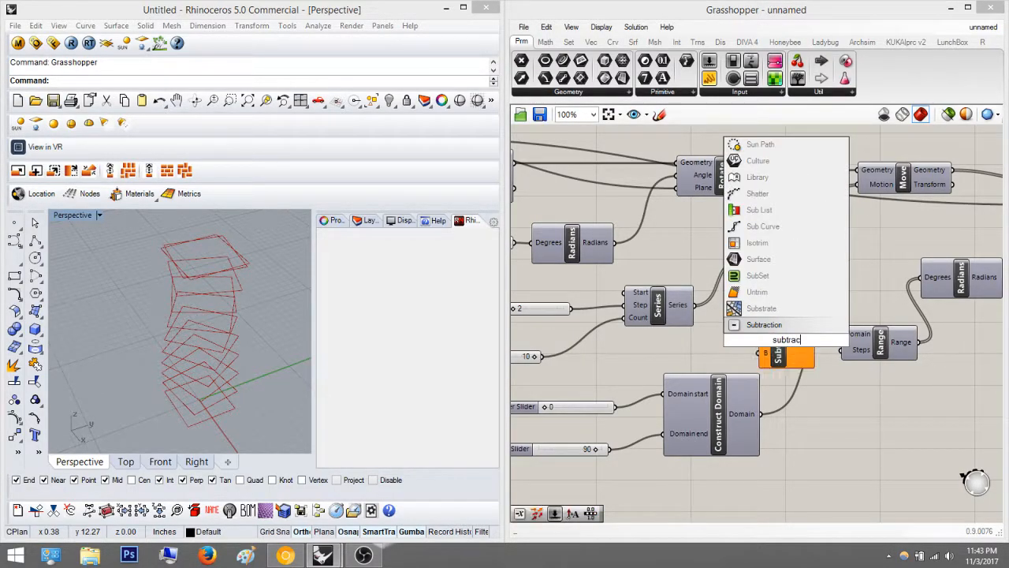
key("Return")
left_click_drag(788, 353, 810, 445)
left_click(903, 412)
left_click(545, 42)
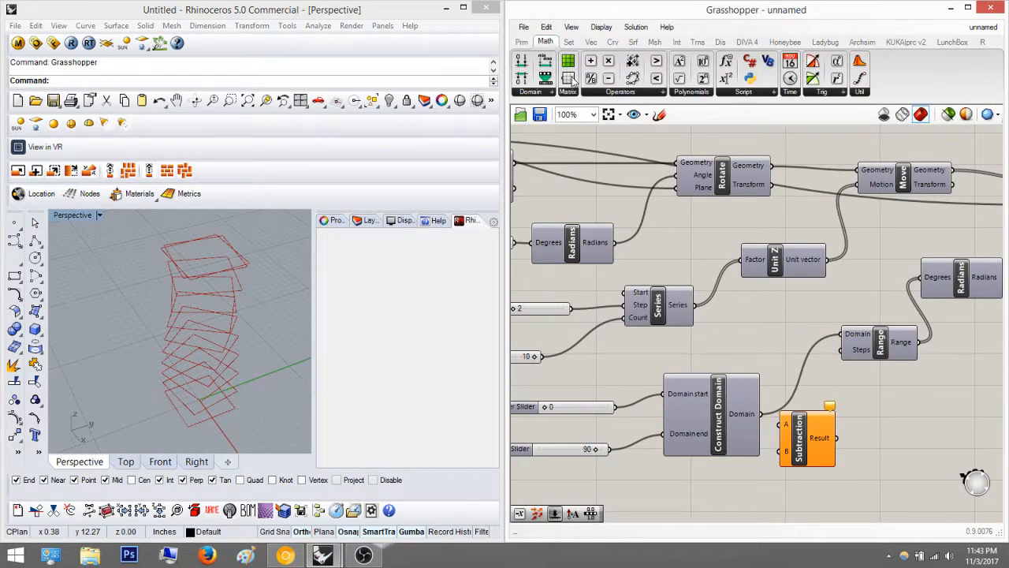
left_click(662, 92)
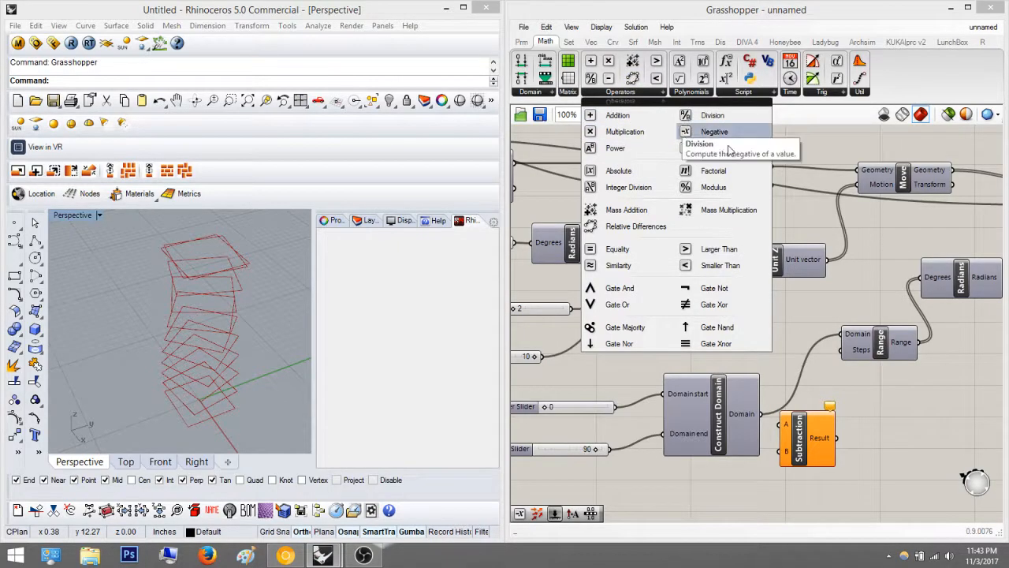
right_click_drag(801, 406, 753, 354)
left_click(767, 380)
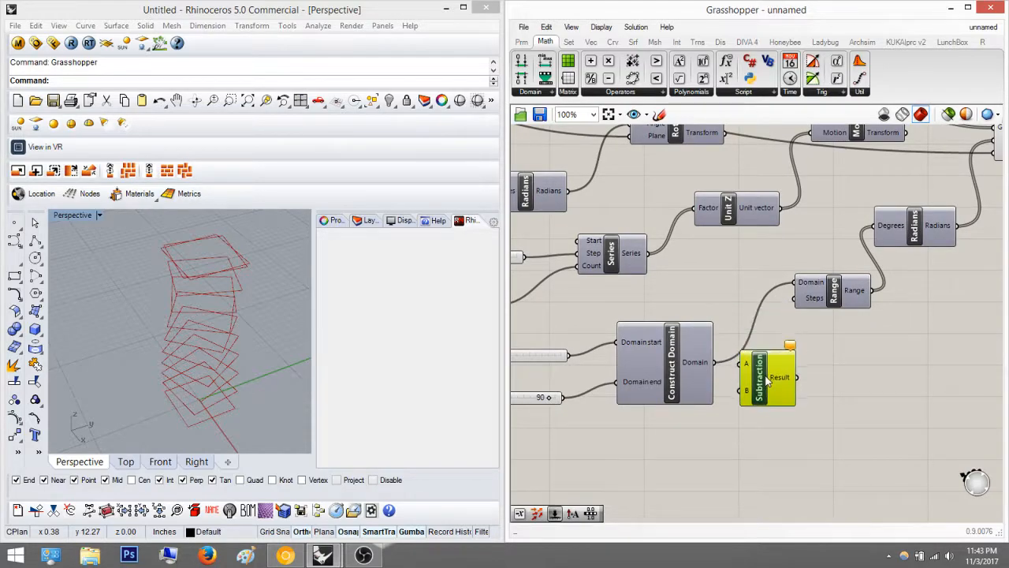
left_click(859, 340)
double_click(859, 340)
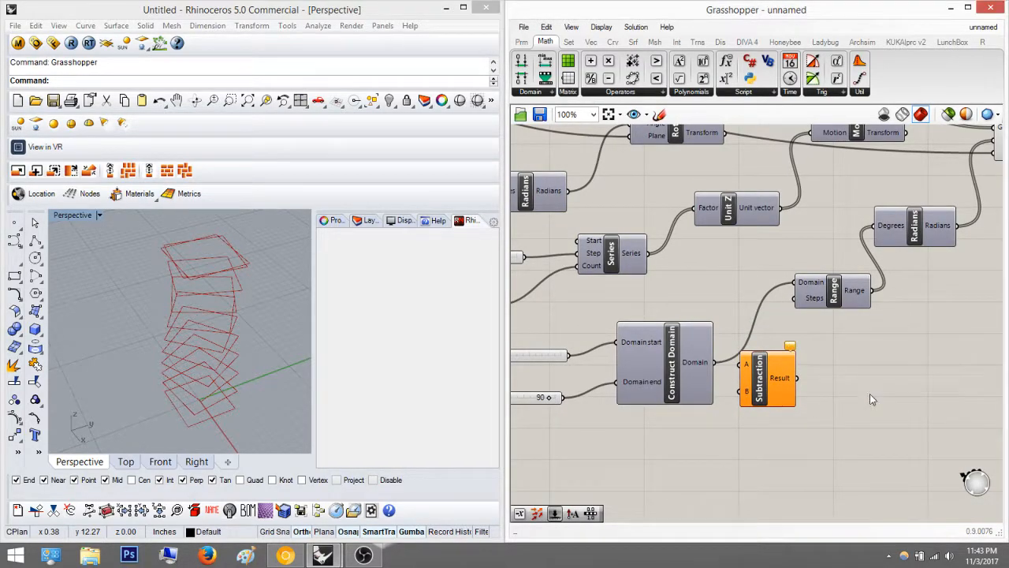
Connect the Series Count slider to Subtraction's A input and a new number slider set to 1 to its B input.
right_click_drag(513, 328, 581, 315)
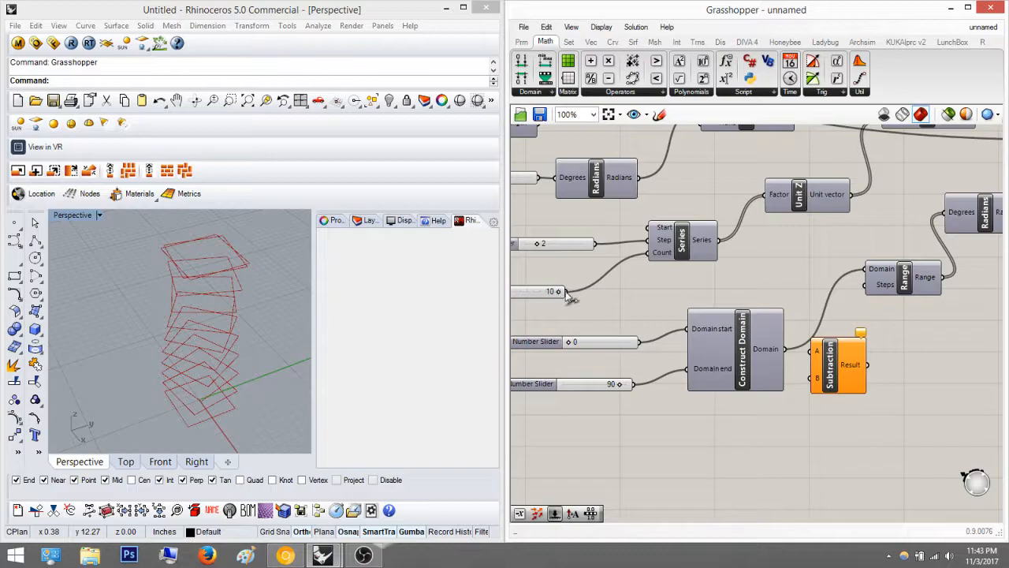
left_click_drag(614, 291, 811, 352)
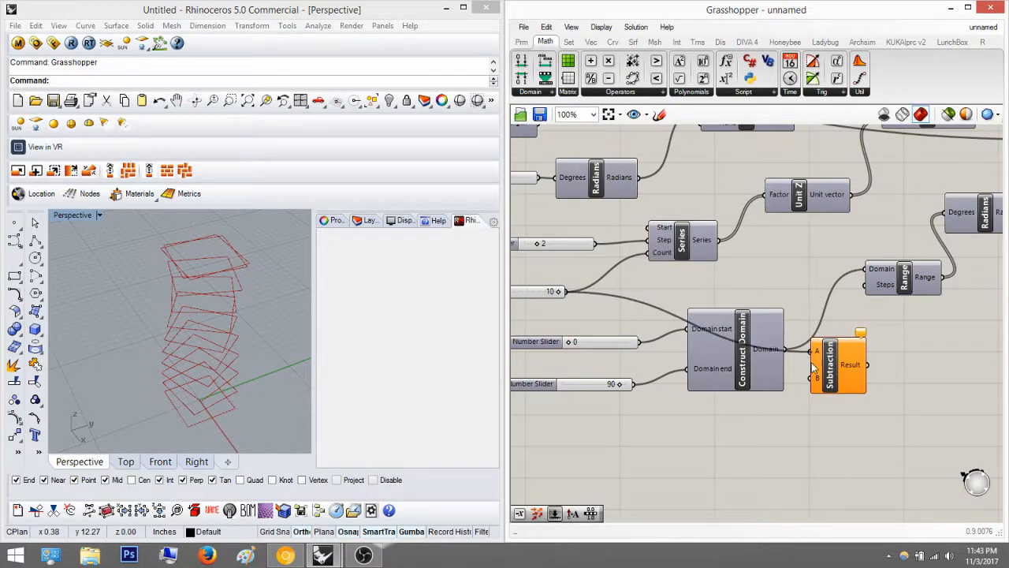
double_click(786, 437)
type("number slider")
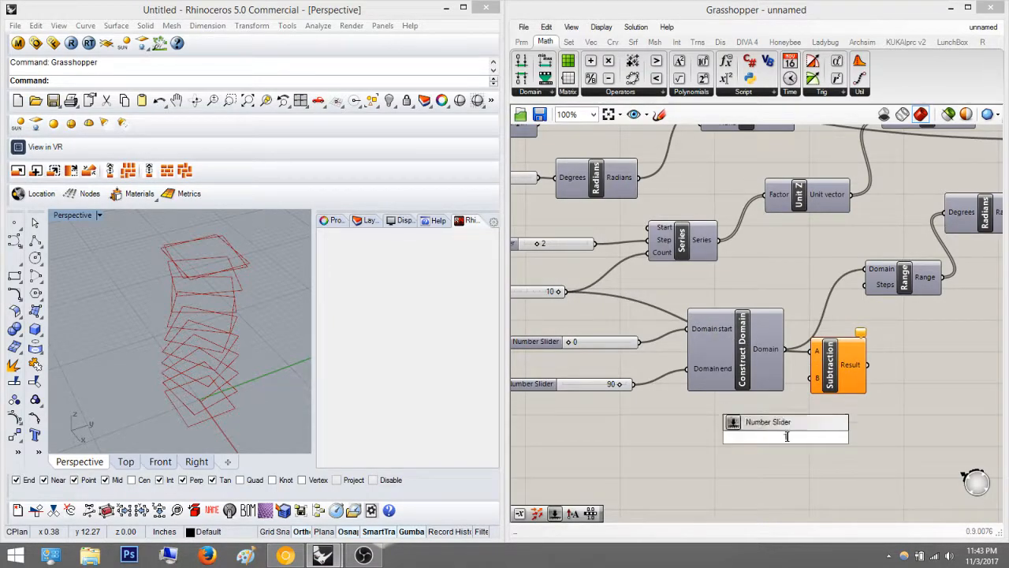
key("Return")
left_click_drag(787, 436, 686, 440)
left_click_drag(749, 441, 813, 379)
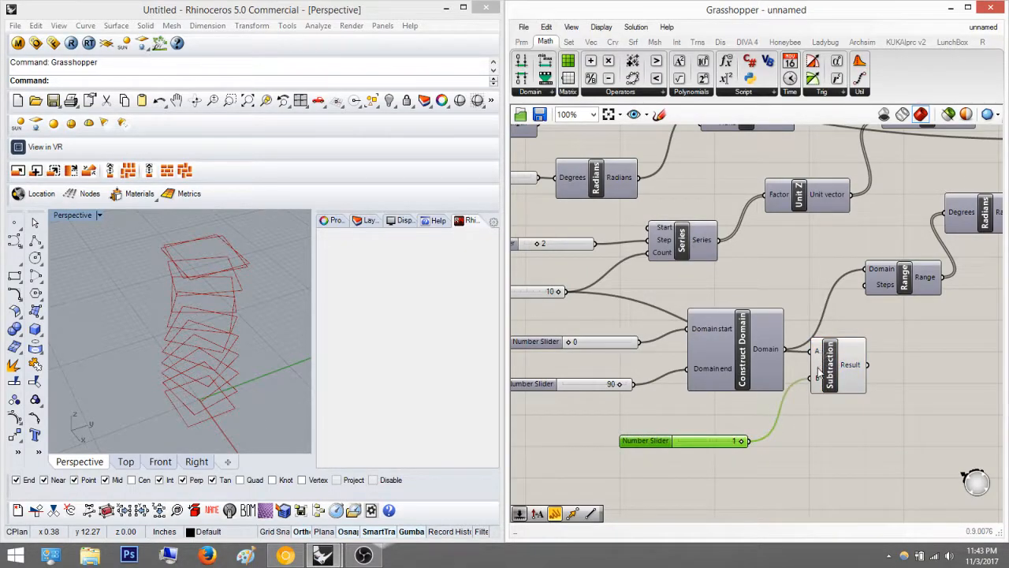
Add a Panel beside the Subtraction component and connect the Result output to it to read the value.
right_click_drag(873, 369, 661, 373)
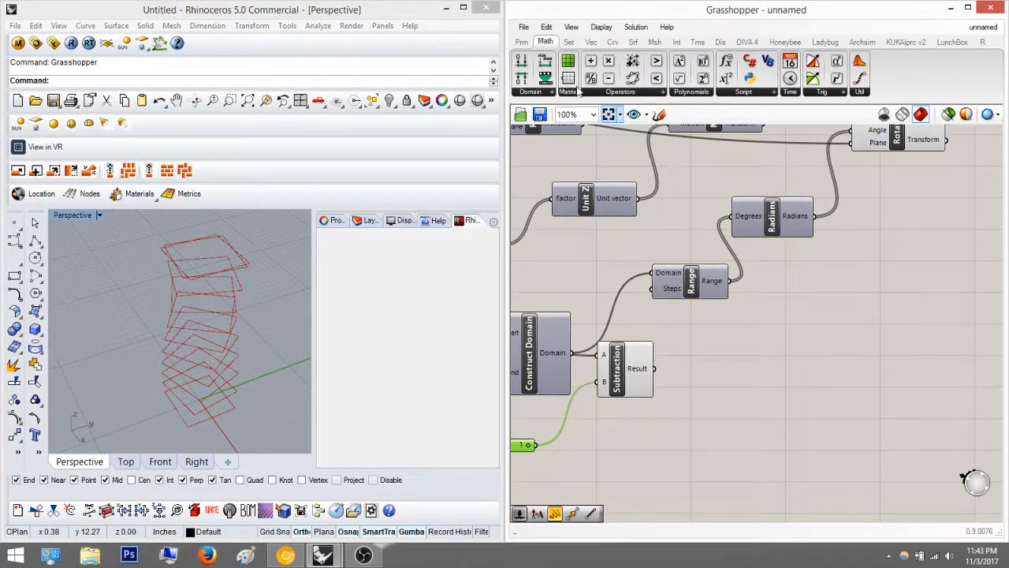
left_click(521, 42)
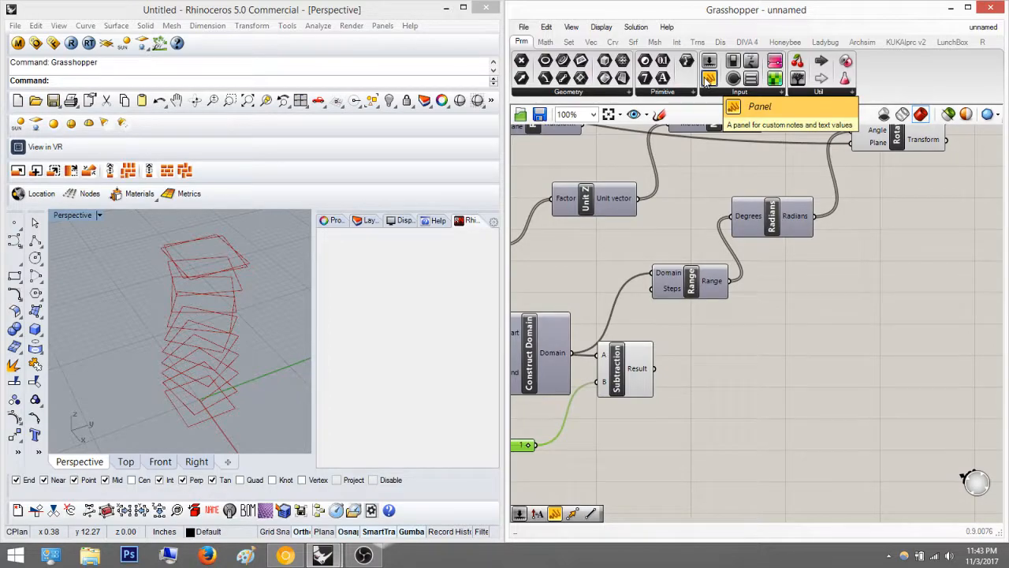
left_click_drag(708, 82, 736, 402)
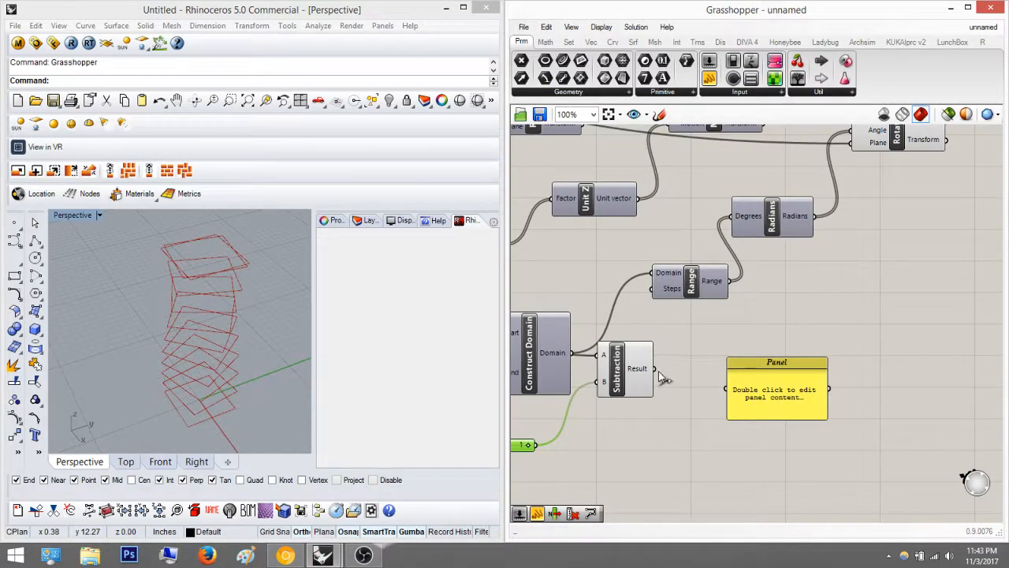
left_click_drag(654, 368, 726, 389)
scroll(773, 399, "up", 2)
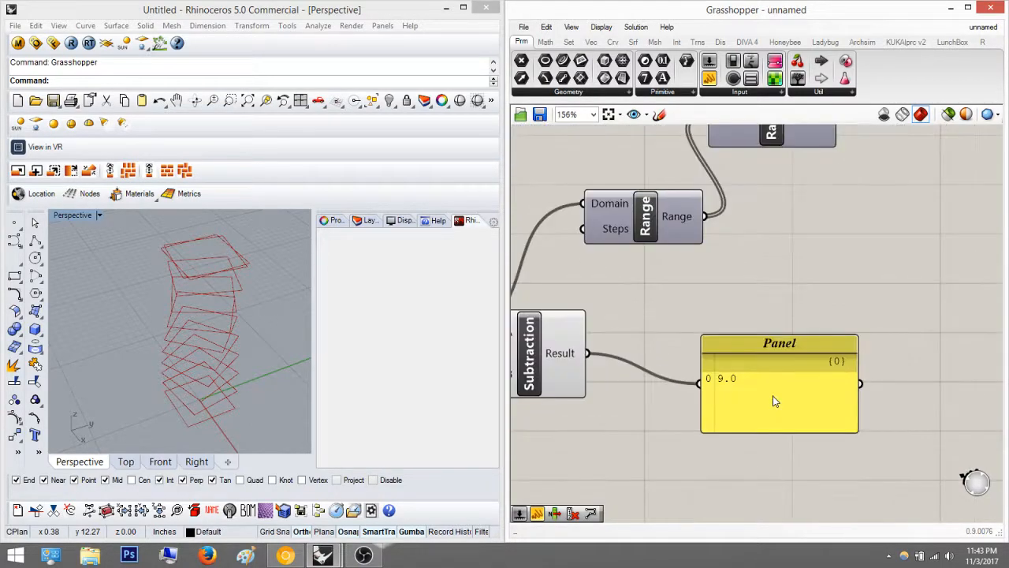
scroll(754, 399, "down", 4)
scroll(576, 342, "up", 2)
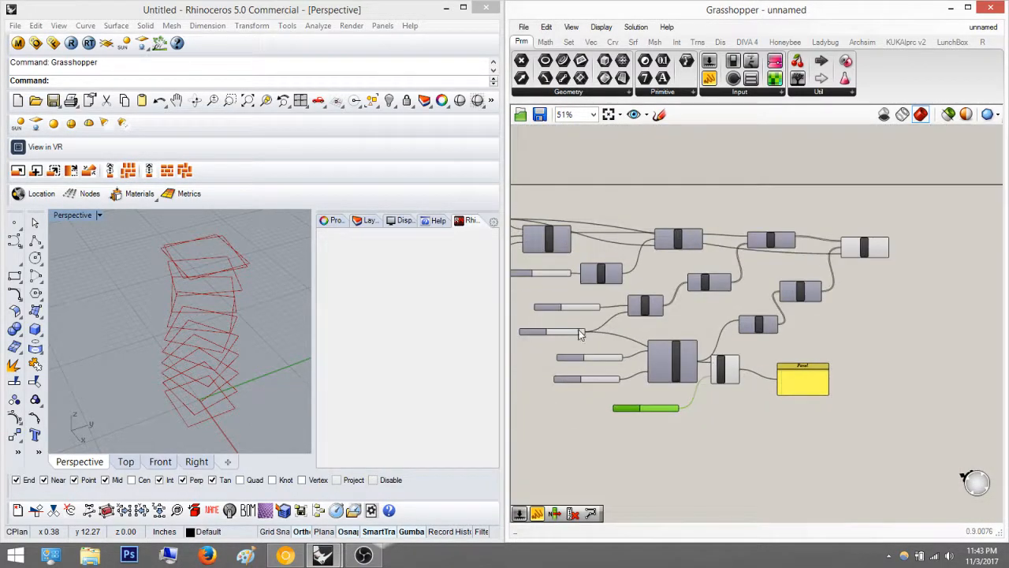
scroll(817, 400, "up", 4)
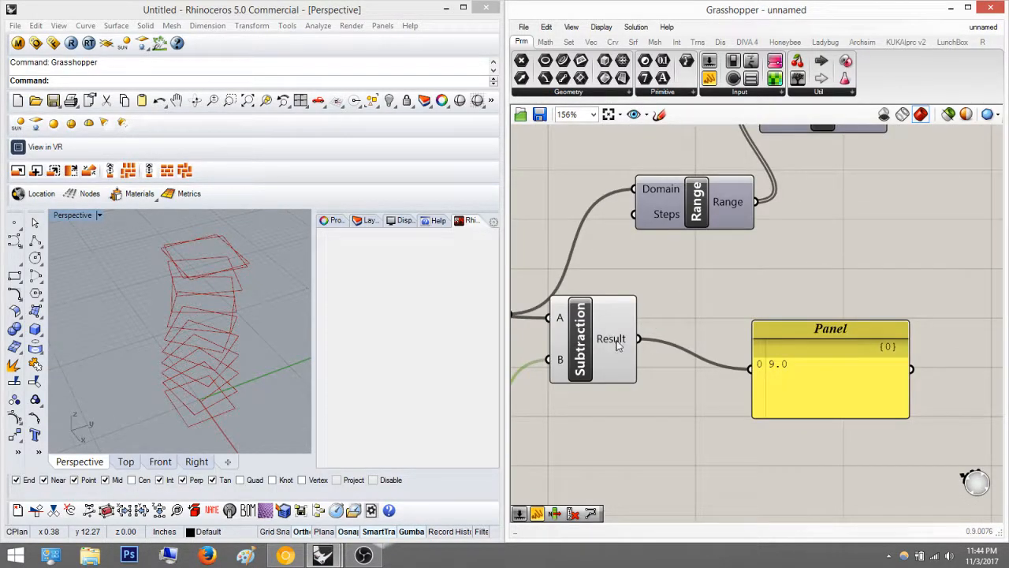
scroll(751, 368, "down", 3)
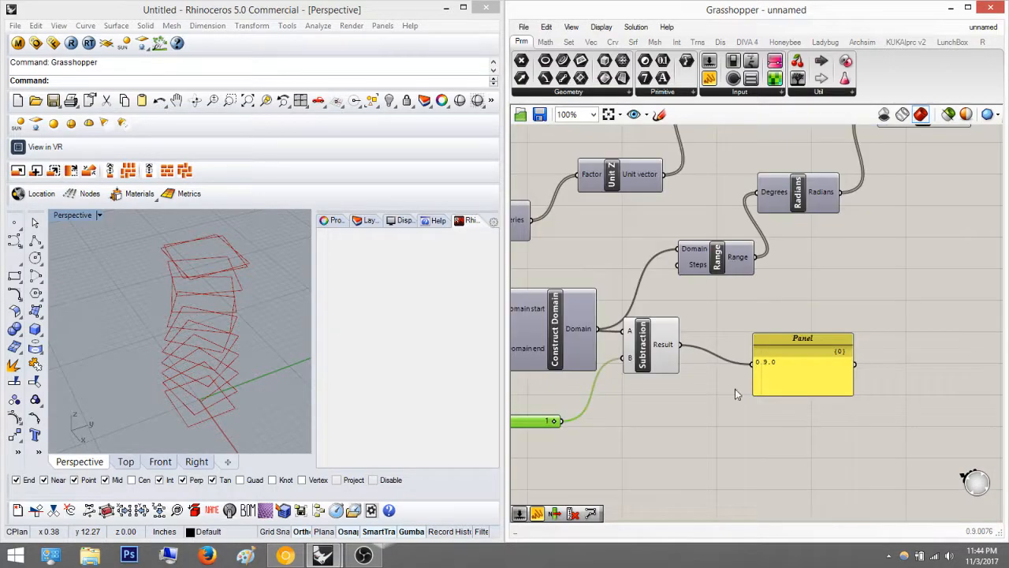
Connect Subtraction's Result output to Range's Steps input and delete the Panel.
left_click_drag(658, 384, 662, 313)
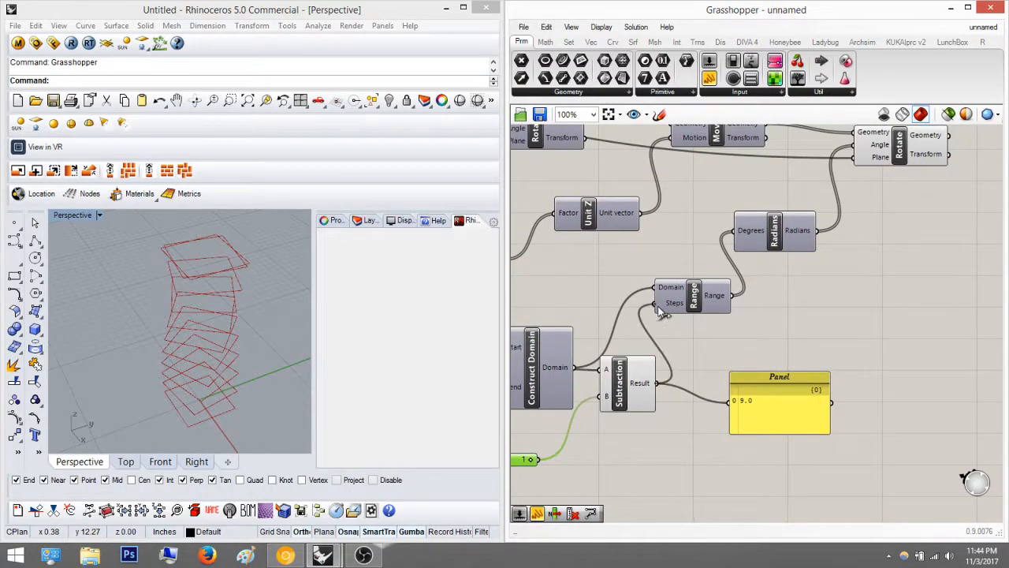
left_click(793, 386)
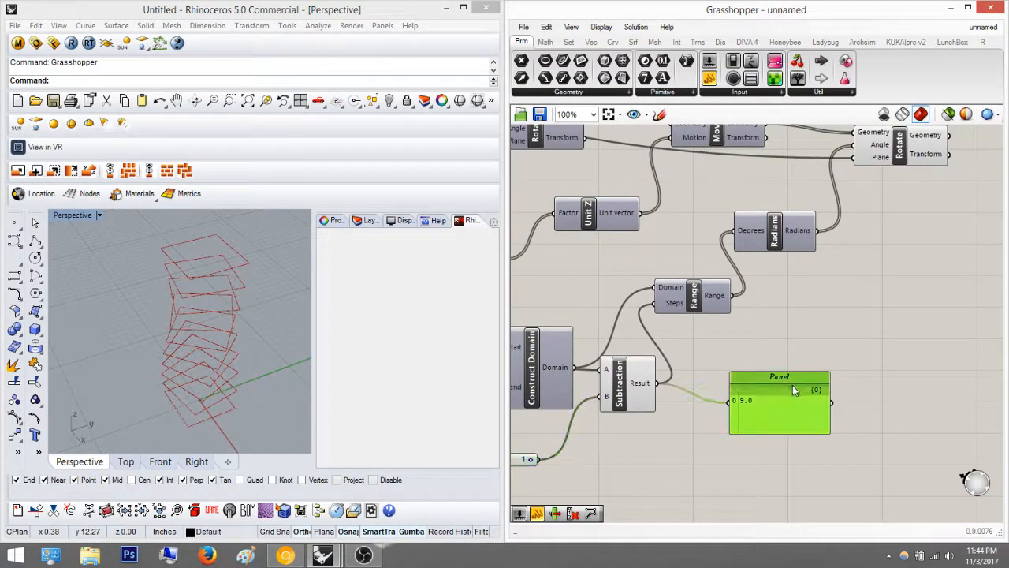
key("Delete")
Examine the rotated floors in the Perspective viewport from several angles and distances.
right_click_drag(725, 239, 825, 268)
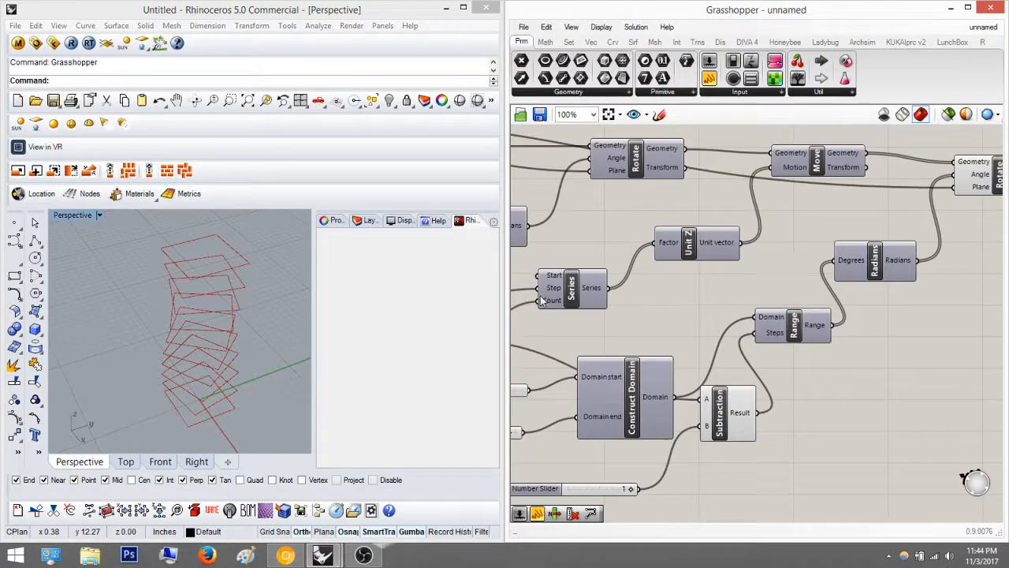
right_click_drag(255, 275, 185, 391)
scroll(197, 247, "up", 5)
scroll(187, 392, "down", 5)
right_click_drag(849, 347, 773, 348)
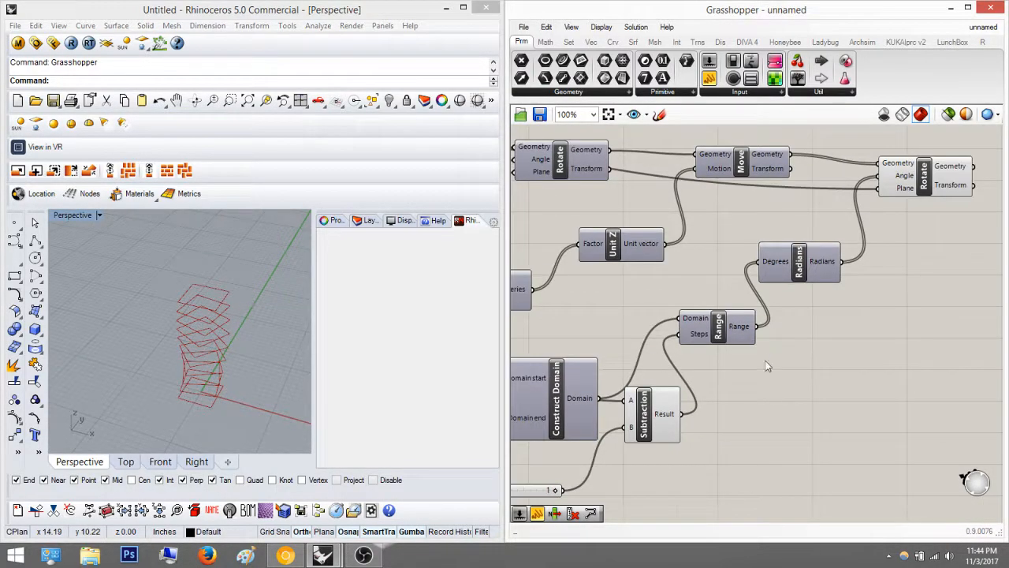
Review the component chain in the definition up to the last Rotate component.
scroll(773, 349, "down", 4)
left_click_drag(774, 357, 780, 321)
left_click(818, 366)
right_click_drag(778, 402, 762, 405)
scroll(765, 378, "up", 2)
right_click_drag(809, 325, 716, 366)
left_click_drag(682, 333, 715, 422)
right_click_drag(795, 399, 834, 410)
left_click(834, 410)
right_click_drag(733, 414, 566, 433)
right_click_drag(765, 303, 673, 359)
scroll(695, 312, "up", 1)
left_click(684, 314)
left_click(820, 285)
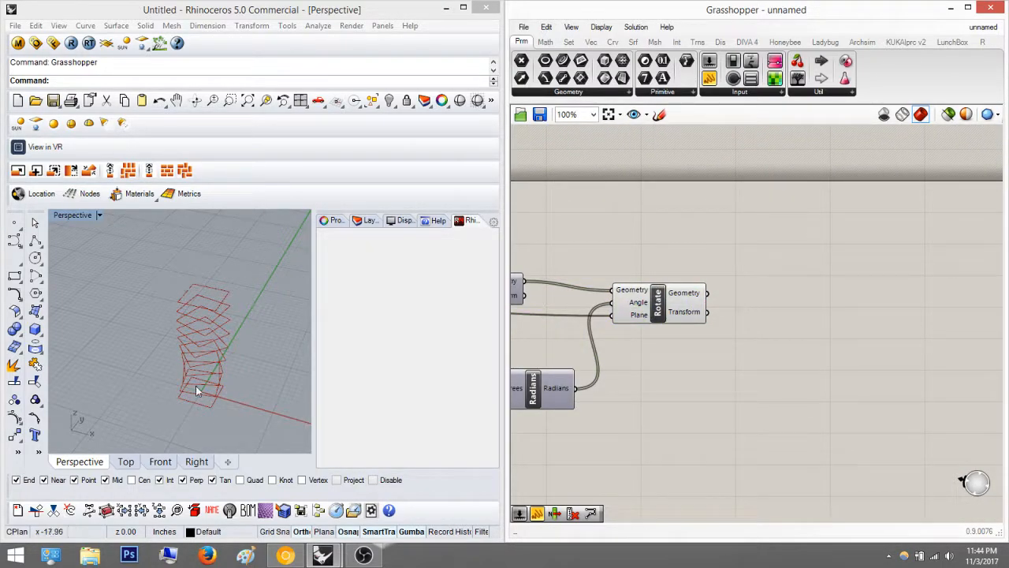
Add a Loft component beside the last Rotate component.
right_click_drag(666, 301, 614, 316)
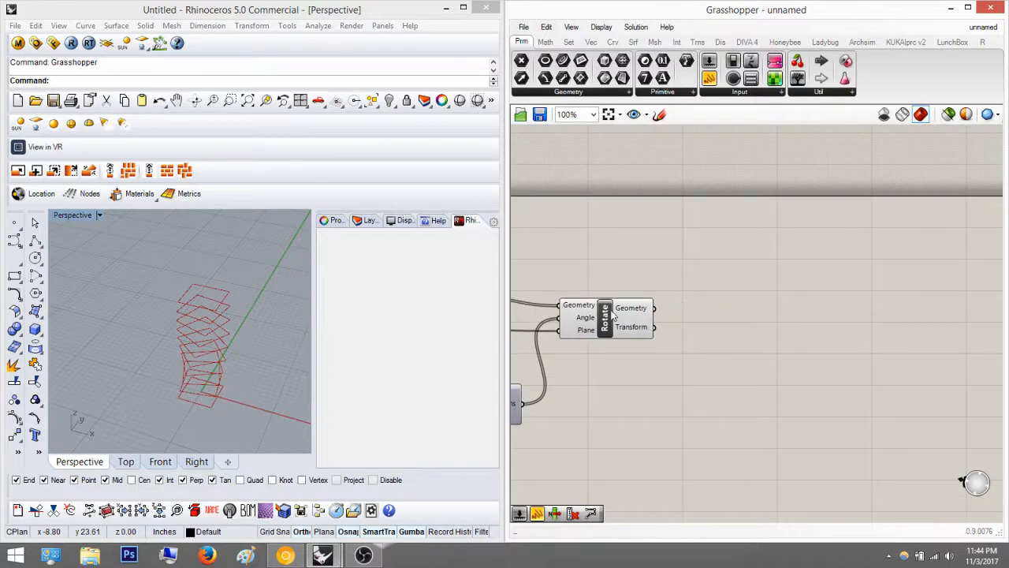
right_click_drag(244, 284, 173, 357)
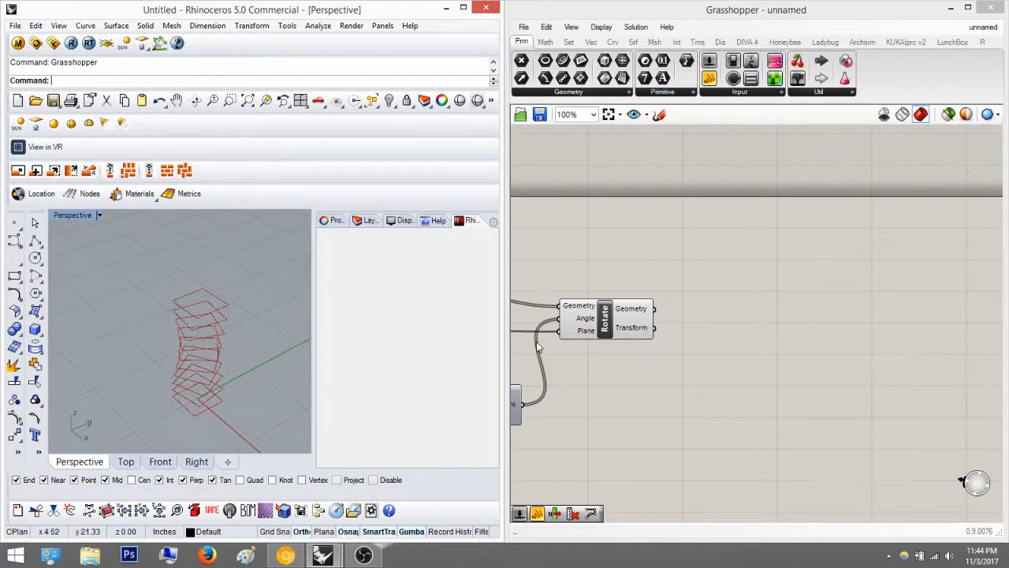
right_click_drag(732, 310, 778, 304)
double_click(778, 304)
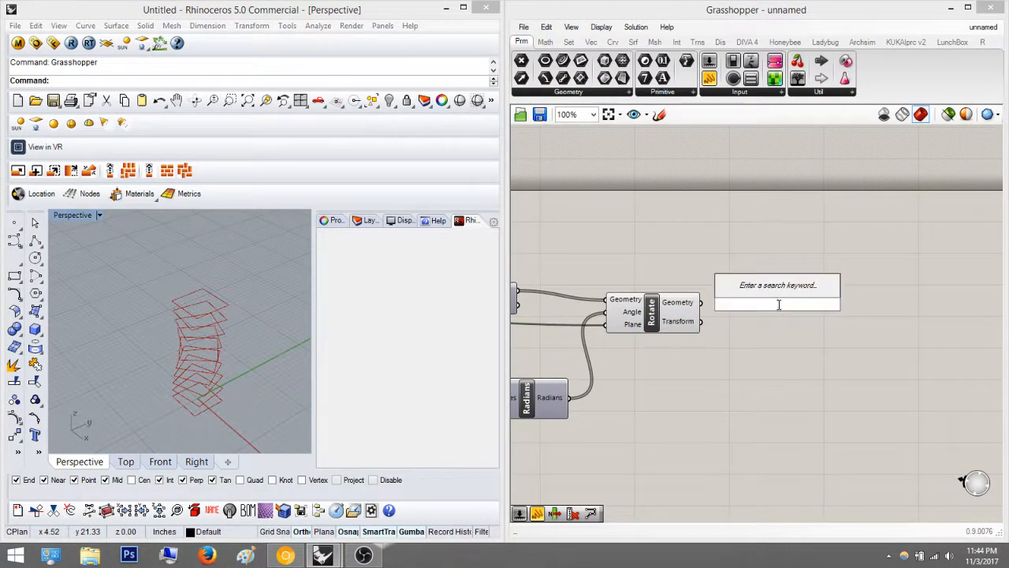
type("loft")
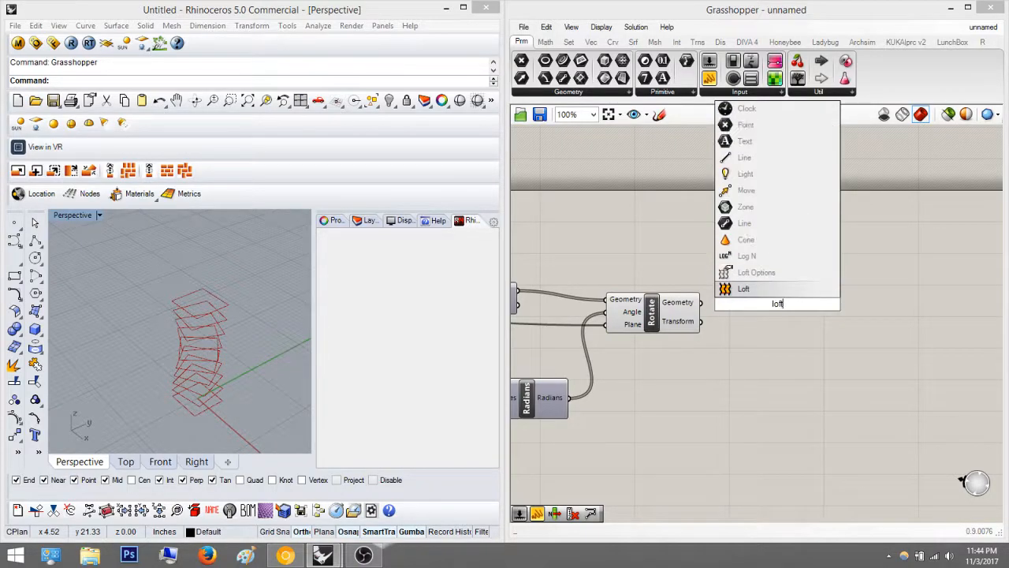
key("Return")
Reposition the Loft component and connect the last Rotate's Geometry output to its Curves input.
scroll(783, 306, "up", 2)
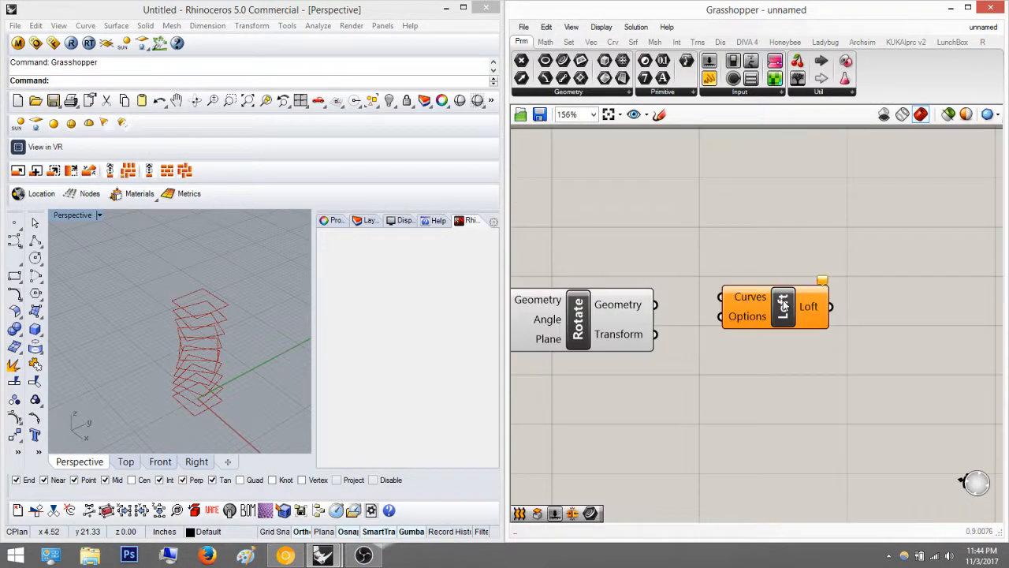
mouse_move(739, 297)
left_click_drag(757, 320, 798, 351)
left_click_drag(659, 306, 724, 287)
left_click_drag(657, 307, 747, 329)
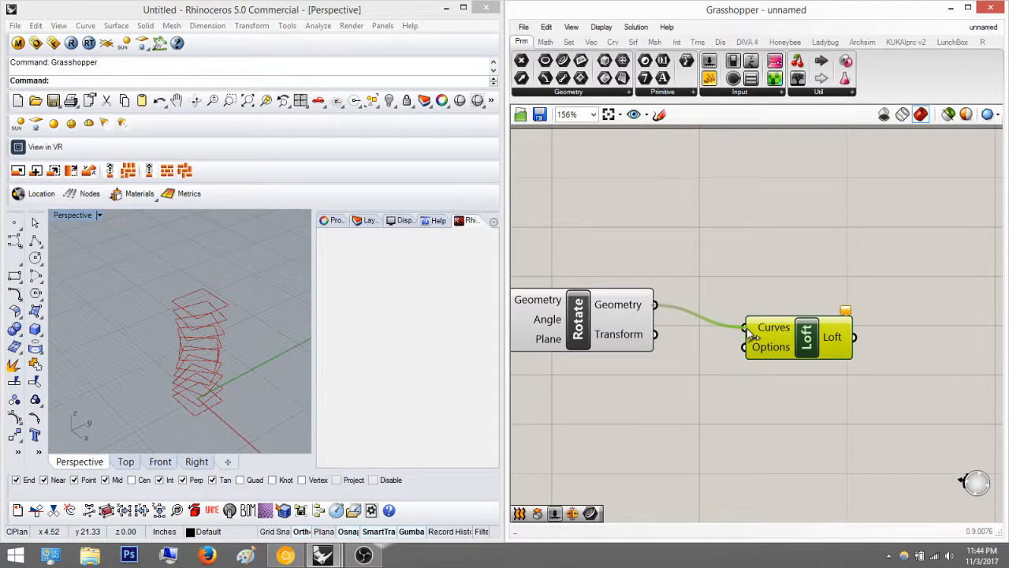
left_click(838, 230)
Examine the lofted twisting tower in the Perspective viewport, including its top and base, and highlight the Loft result.
right_click_drag(212, 305, 244, 327)
scroll(196, 287, "down", 7)
right_click_drag(201, 387, 203, 327)
scroll(204, 366, "up", 6)
right_click_drag(205, 367, 209, 249)
scroll(209, 254, "down", 5)
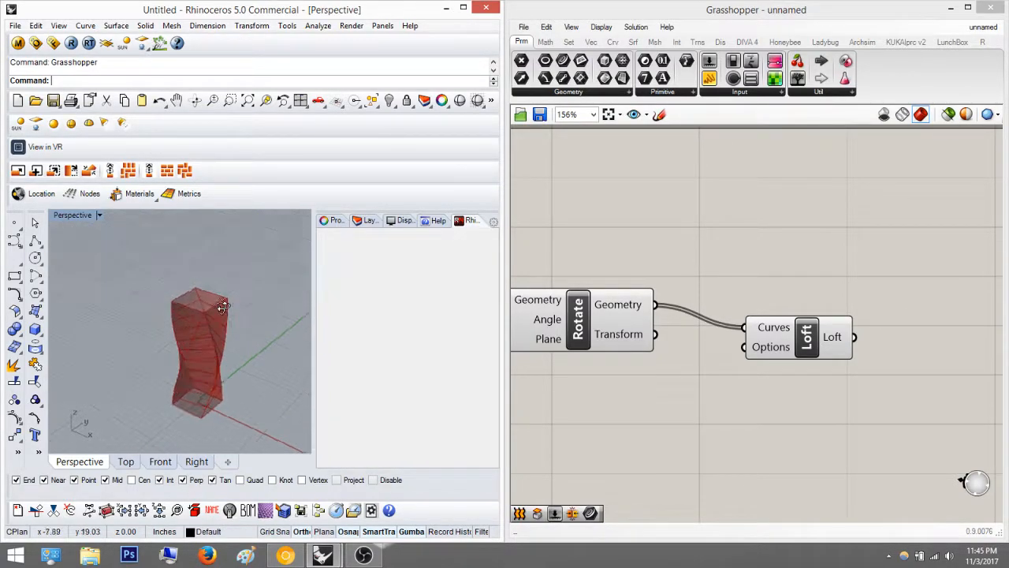
left_click(788, 338)
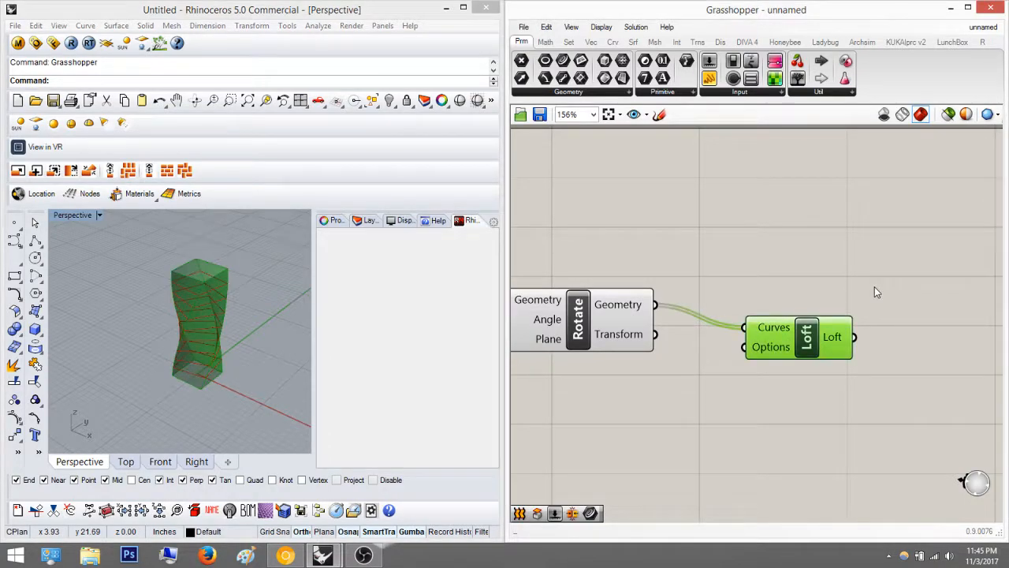
left_click(775, 261)
Add a Cap Holes component beside the Loft component and connect the Loft output to its Brep input.
right_click_drag(775, 261, 630, 258)
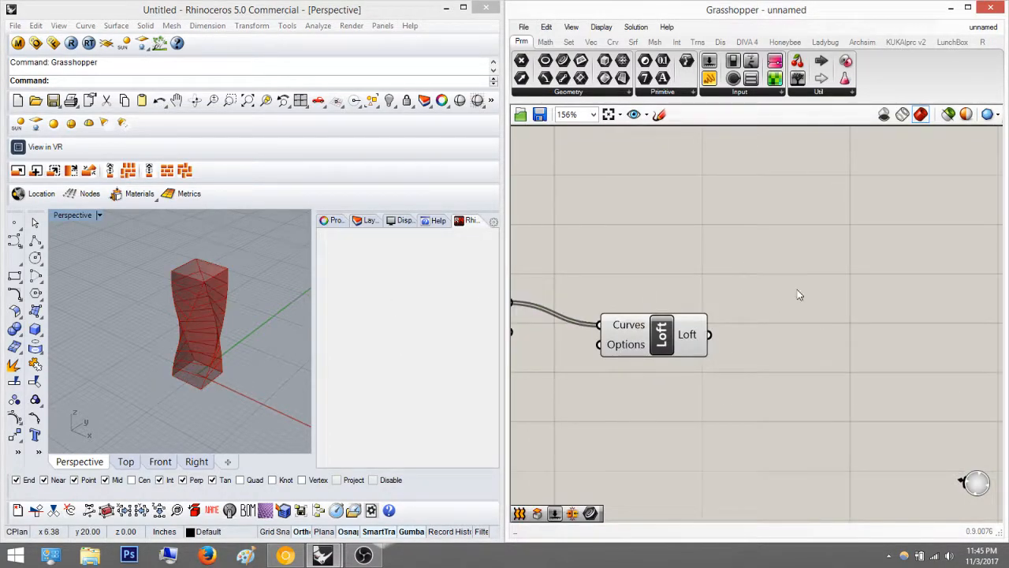
double_click(820, 278)
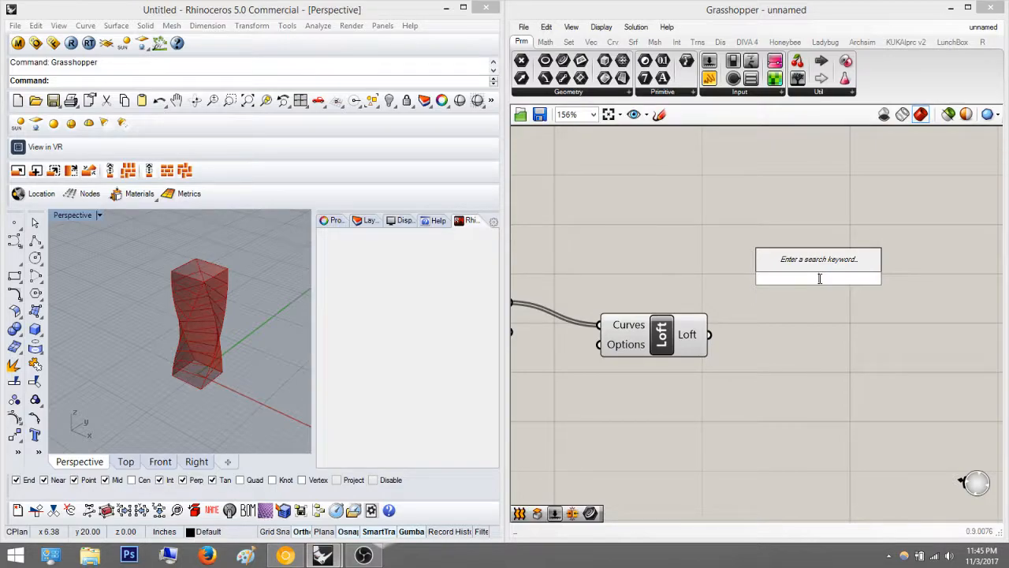
type("cap hole")
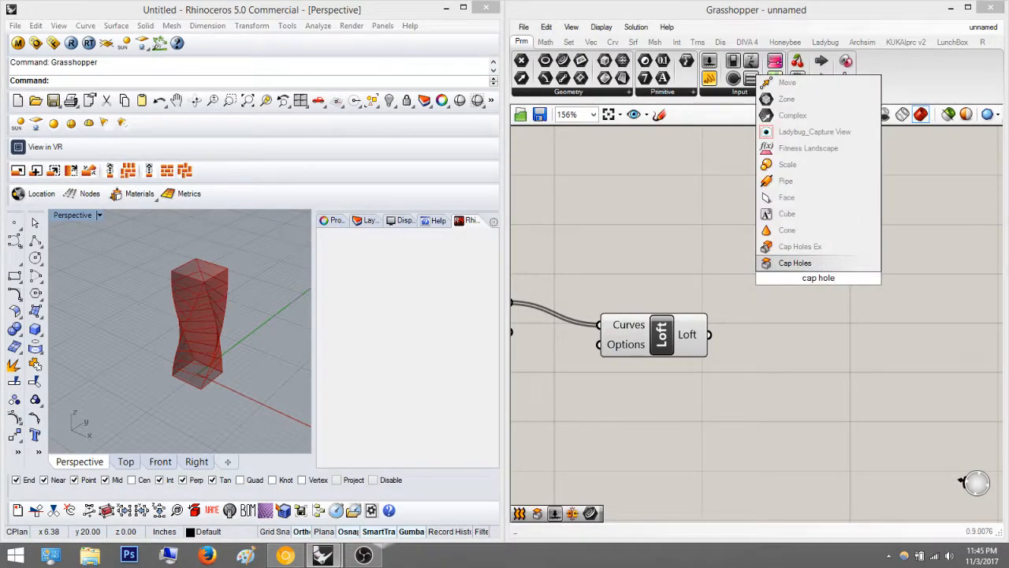
left_click(785, 263)
left_click_drag(792, 288, 762, 313)
left_click_drag(710, 335, 752, 304)
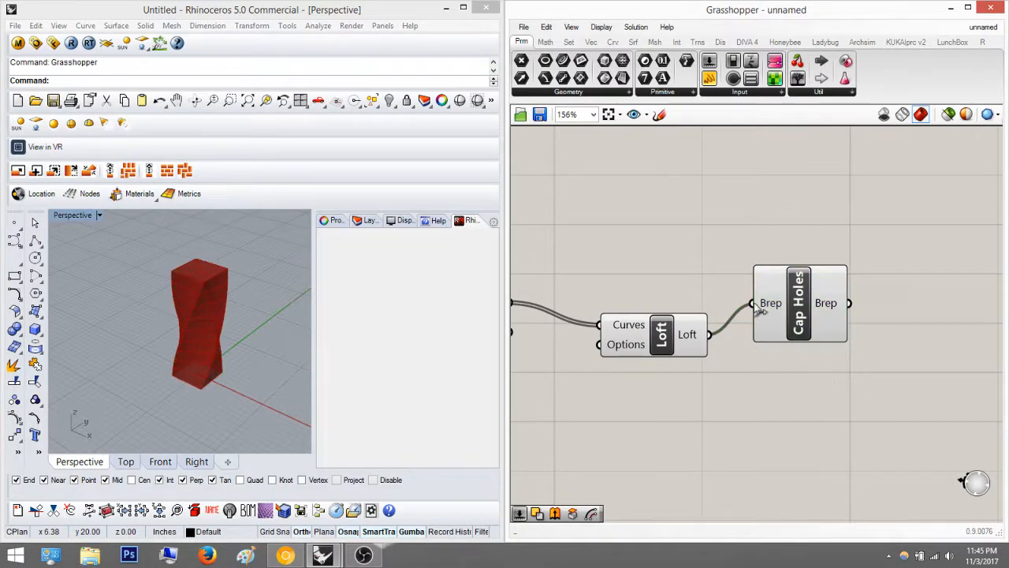
left_click(779, 319)
Review the component chain and highlight the Cap Holes result to examine the capped tower up close.
scroll(781, 313, "down", 5)
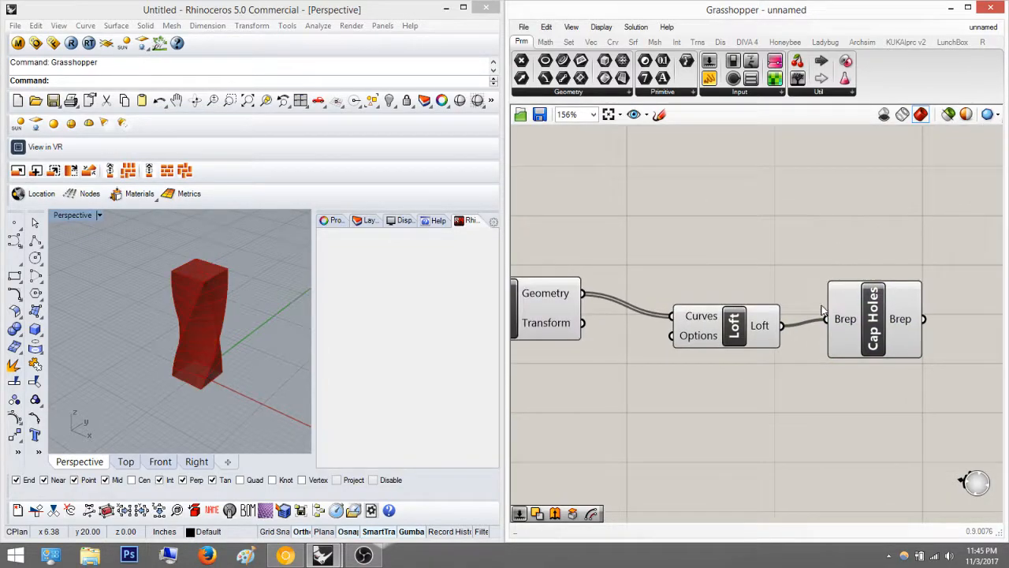
scroll(785, 314, "up", 4)
left_click(841, 316)
left_click(658, 296)
scroll(765, 252, "down", 5)
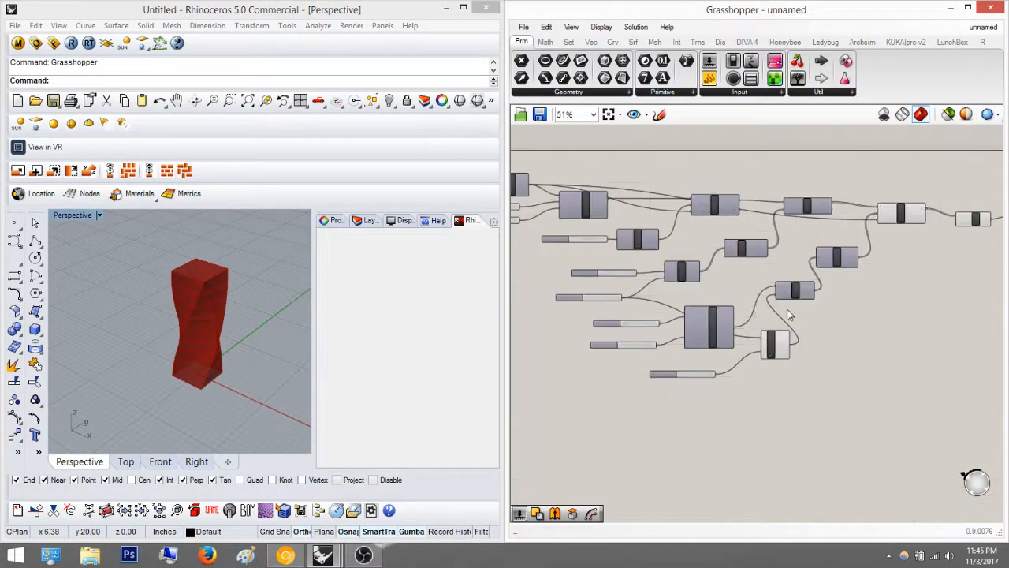
right_click_drag(730, 294, 835, 347)
scroll(604, 240, "up", 5)
right_click_drag(694, 254, 544, 262)
mouse_move(224, 304)
right_mouse_down()
mouse_move(224, 372)
mouse_move(207, 402)
mouse_move(209, 296)
right_mouse_up()
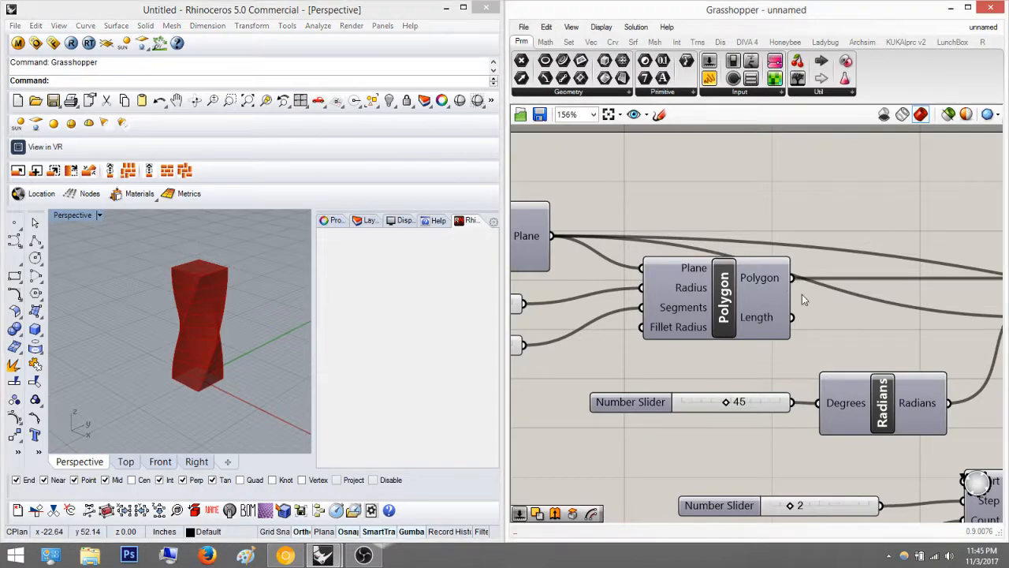
scroll(643, 275, "down", 5)
scroll(776, 291, "up", 5)
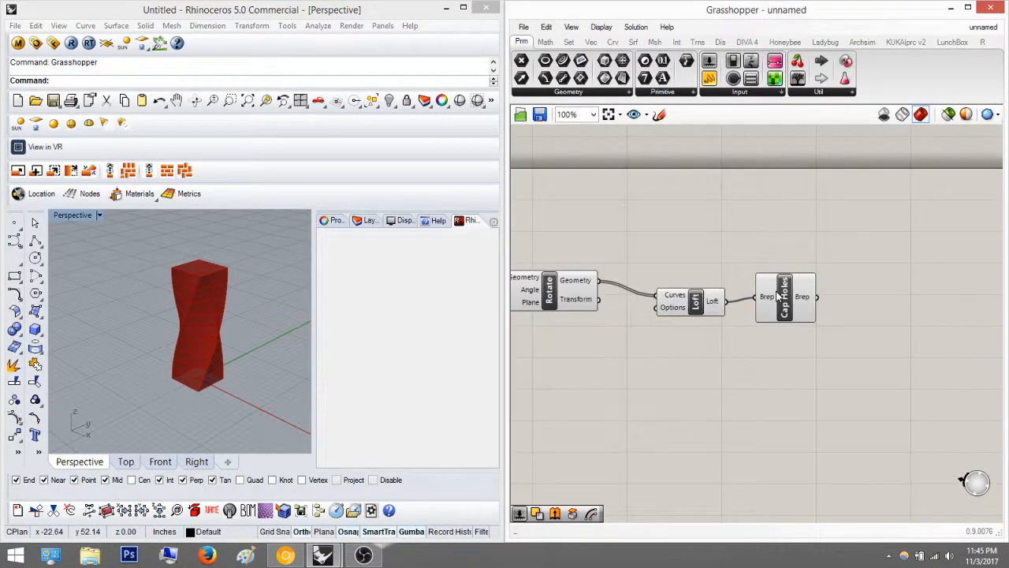
left_click(776, 291)
scroll(206, 317, "up", 8)
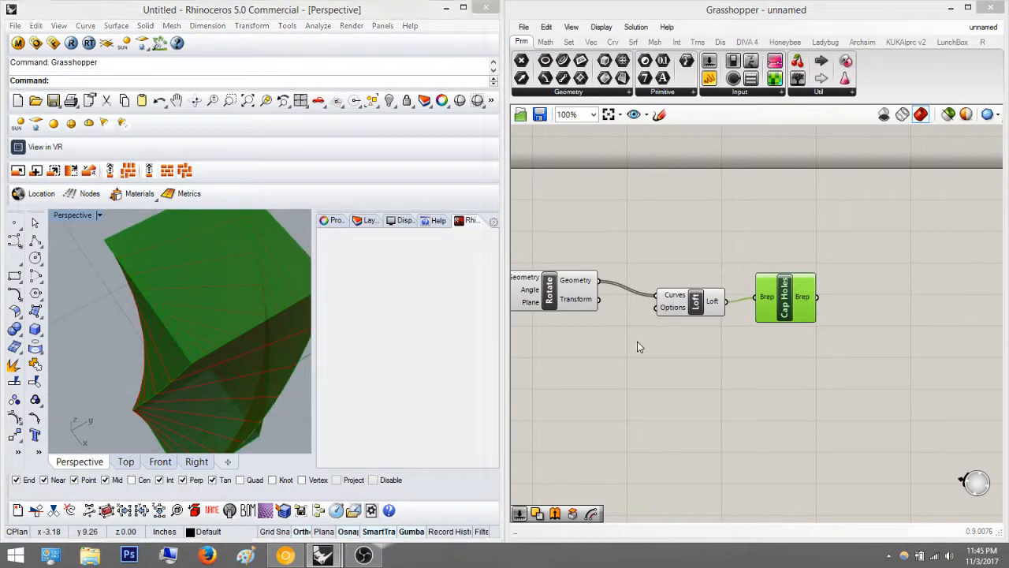
Hide the previews of the last Rotate and Loft components and highlight Cap Holes to examine the solid tower.
left_click(637, 342)
right_click_drag(756, 364, 825, 367)
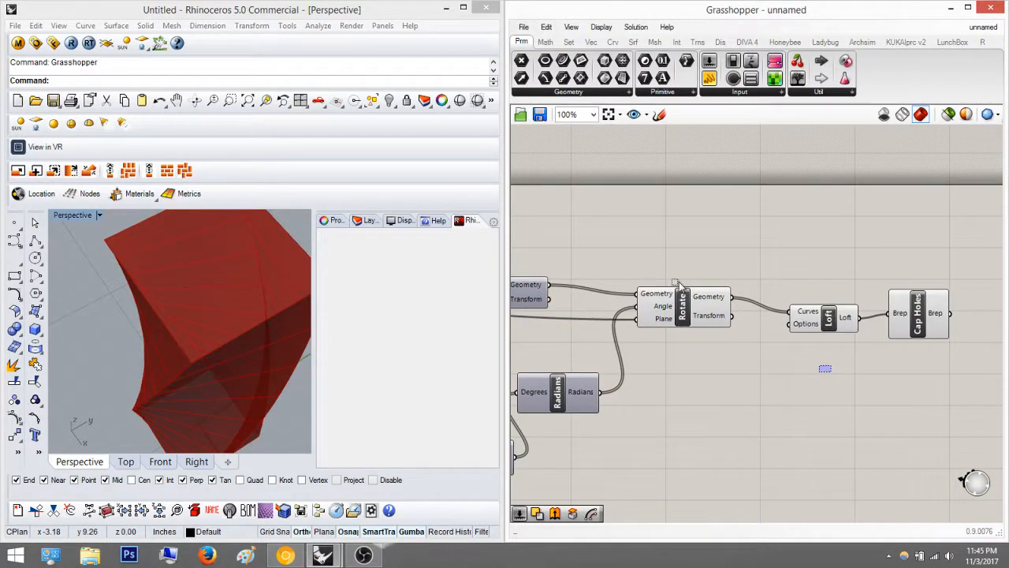
left_click_drag(833, 373, 672, 277)
middle_click(743, 236)
left_click(783, 200)
left_click(862, 218)
right_click_drag(894, 289, 824, 282)
left_click(863, 312)
scroll(199, 306, "down", 8)
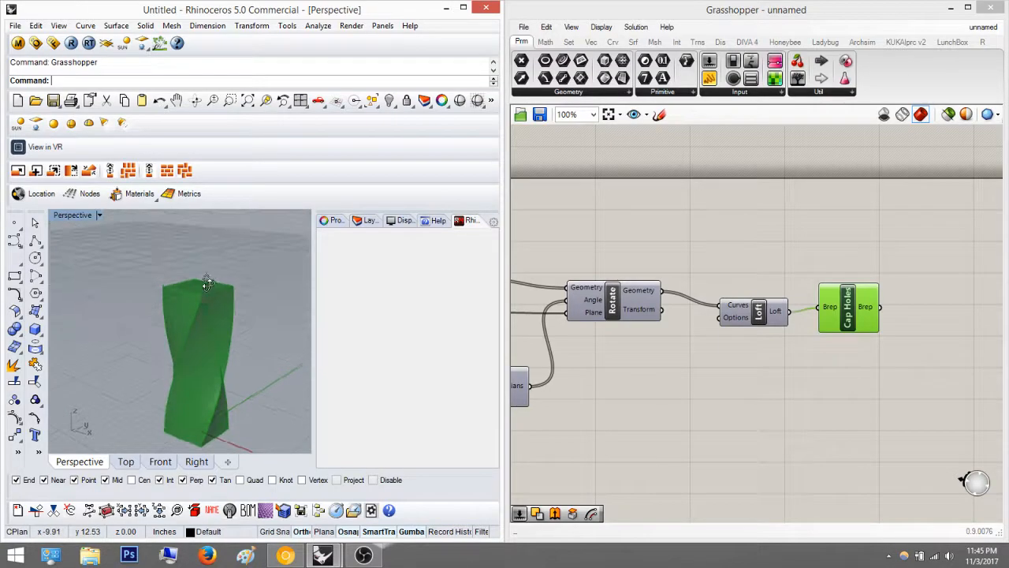
right_click_drag(261, 295, 173, 326)
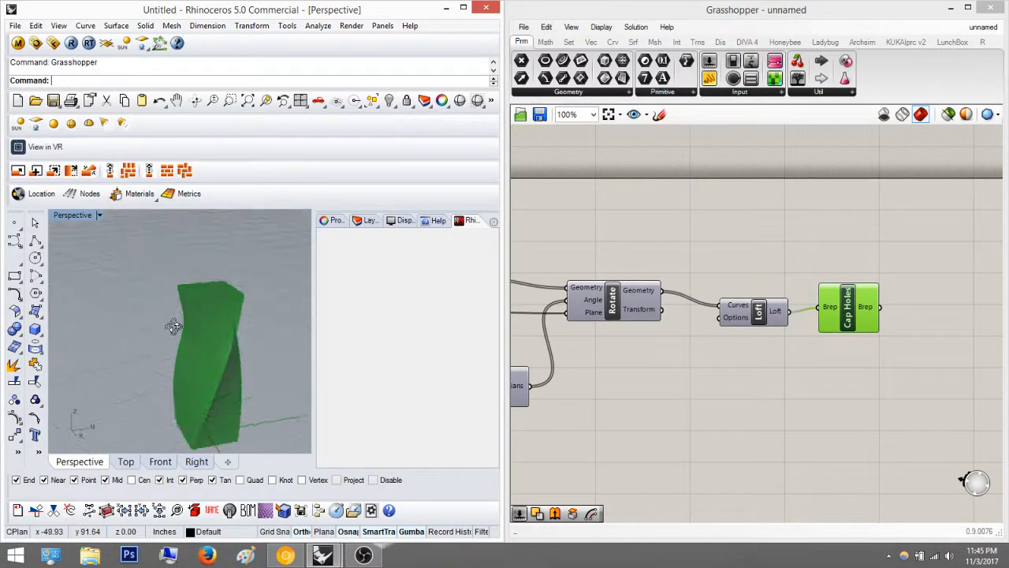
Turn the last Rotate component's preview back on and examine the floor outlines on the tower.
left_click(712, 410)
right_click_drag(712, 410, 795, 416)
left_click(700, 295)
middle_click(703, 293)
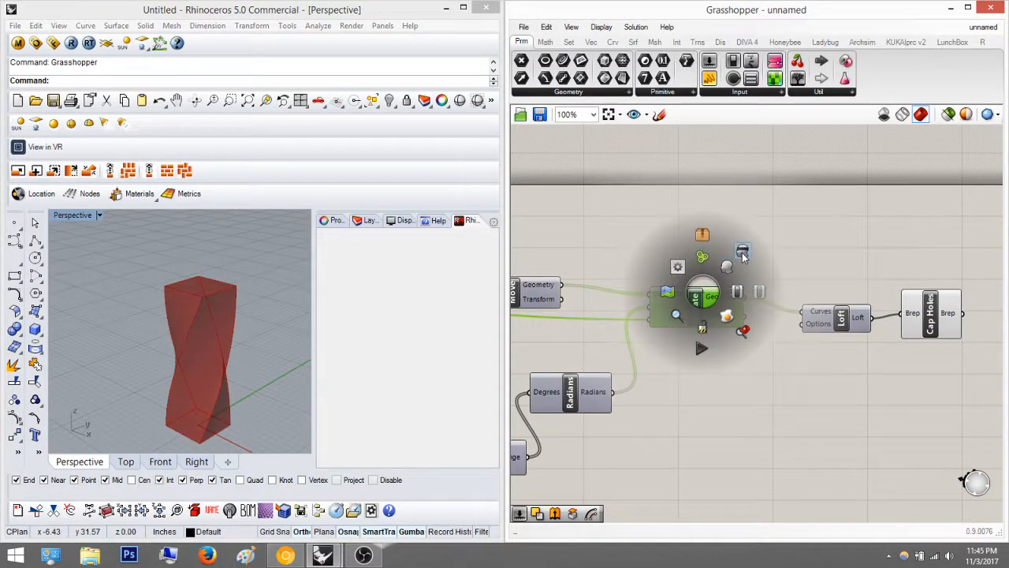
left_click(743, 256)
middle_click(720, 300)
left_click(759, 264)
left_click(799, 236)
left_click(242, 304)
right_click_drag(243, 308, 252, 290)
scroll(213, 367, "up", 8)
right_click_drag(213, 368, 176, 382)
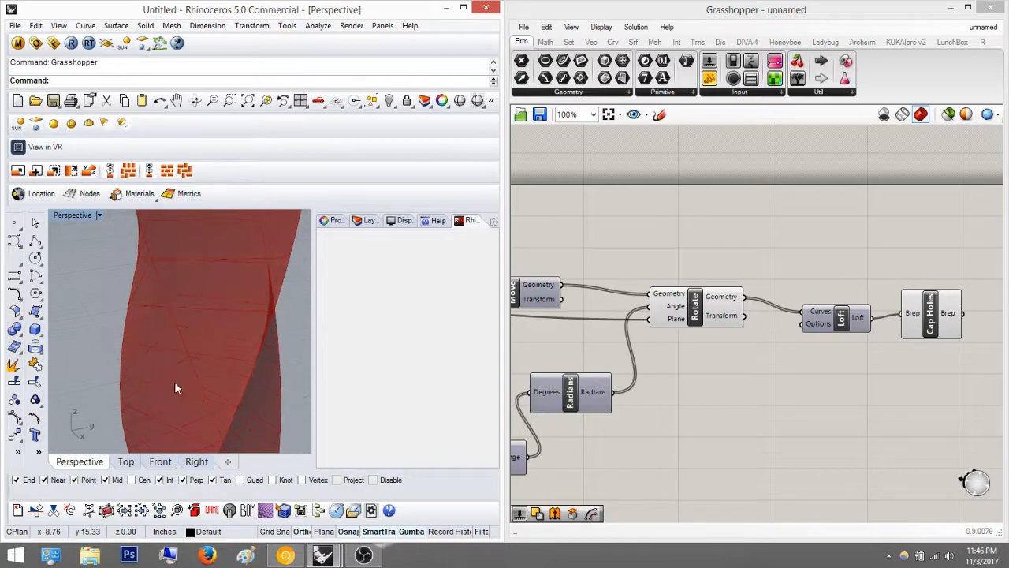
Review the tower and the start of the definition: XY Plane, radius and segments sliders, Polygon and first Rotate.
left_click(735, 246)
scroll(763, 320, "down", 5)
scroll(763, 320, "up", 4)
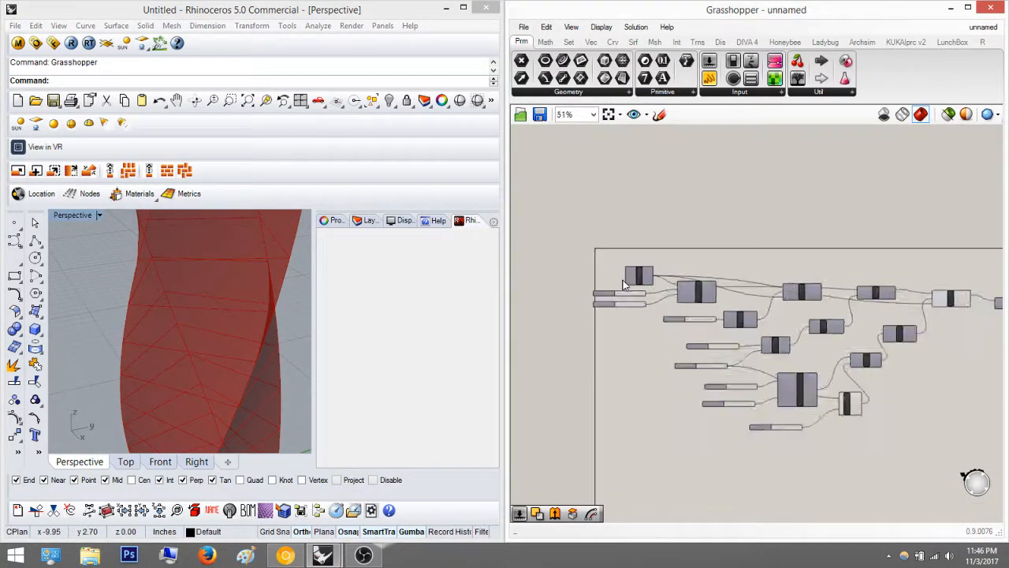
left_click(262, 290)
scroll(271, 336, "down", 6)
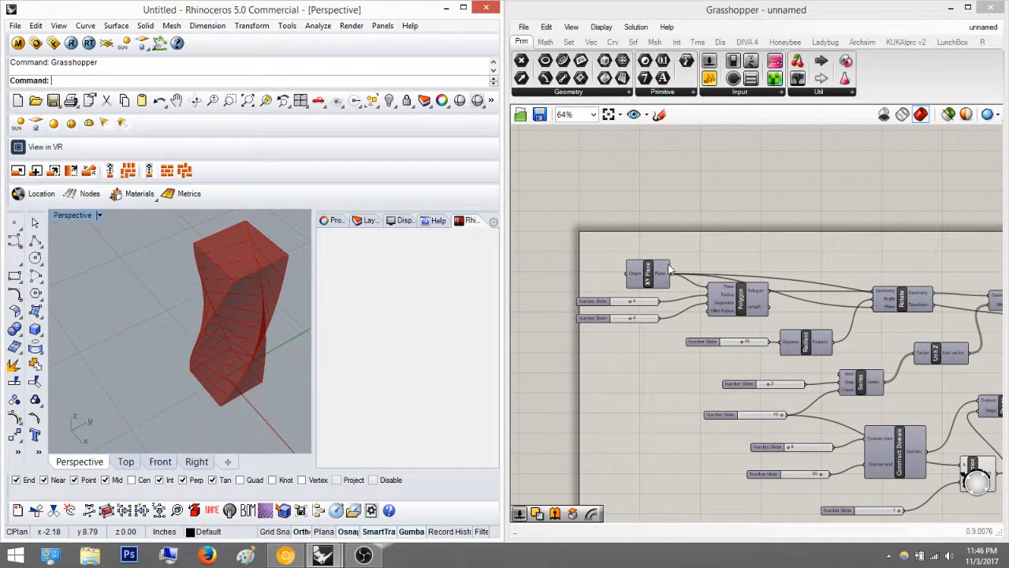
right_click_drag(681, 272, 651, 252)
scroll(652, 252, "up", 2)
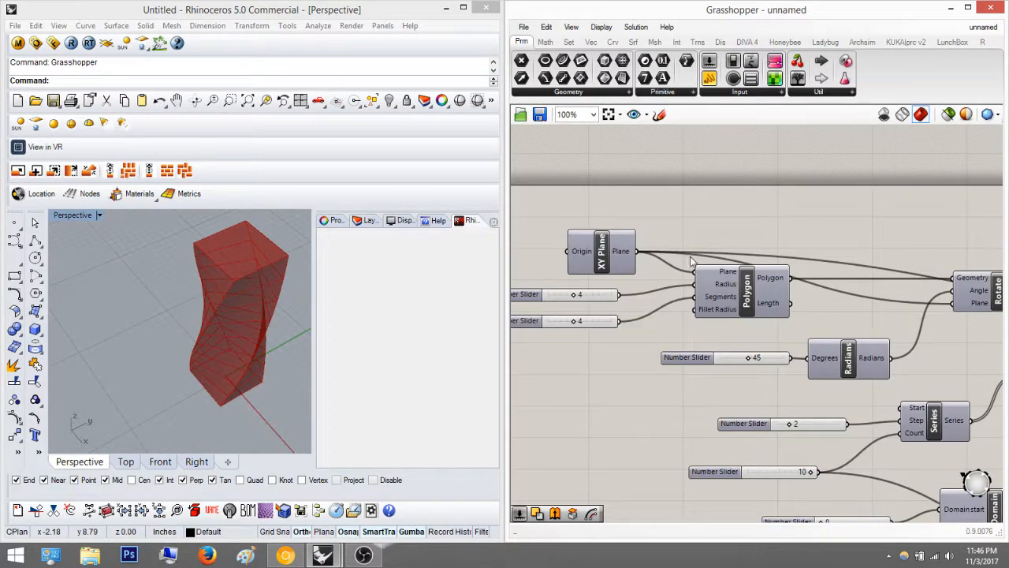
left_click(747, 289)
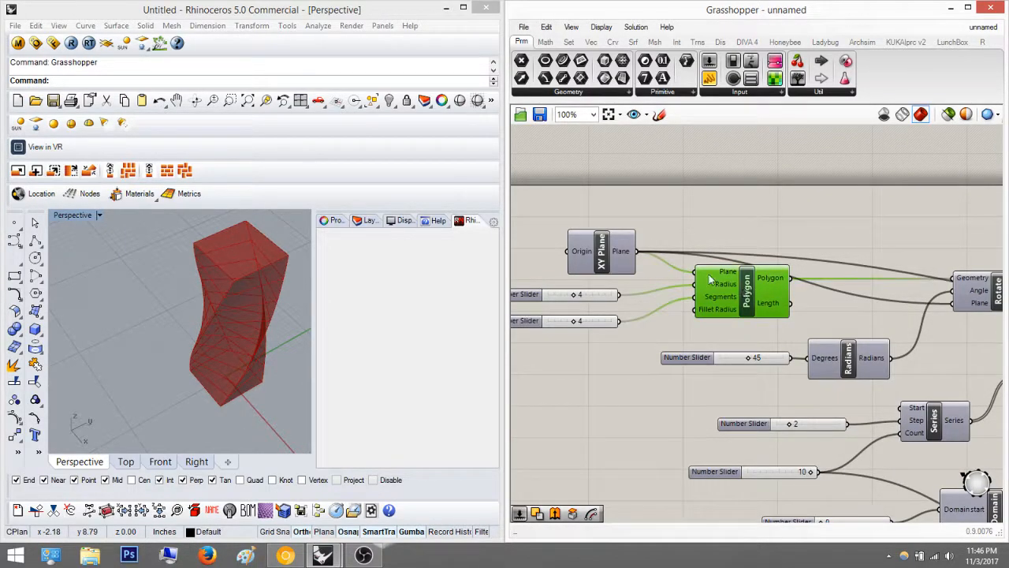
left_click(604, 249)
left_click(599, 297)
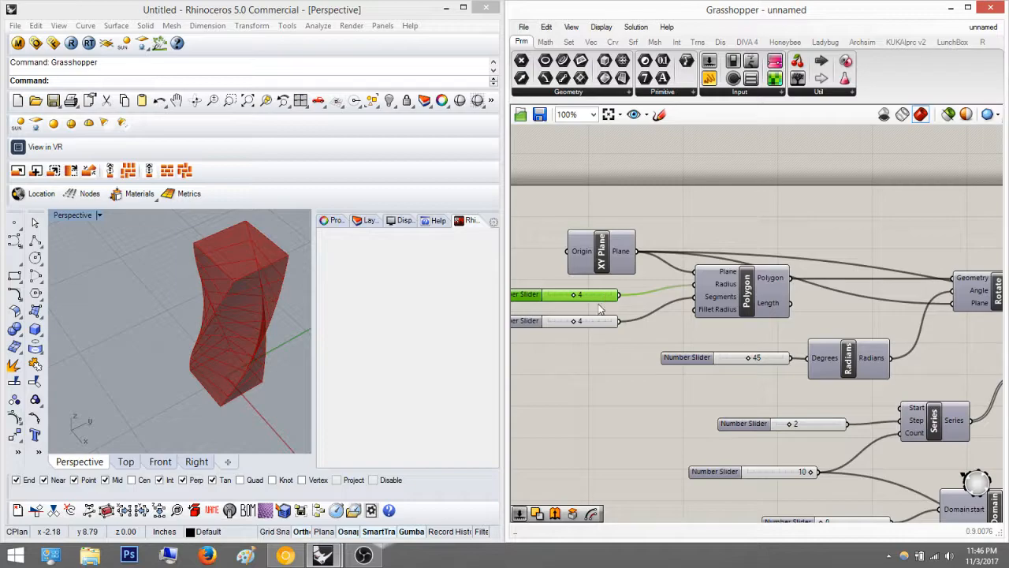
left_click(600, 322)
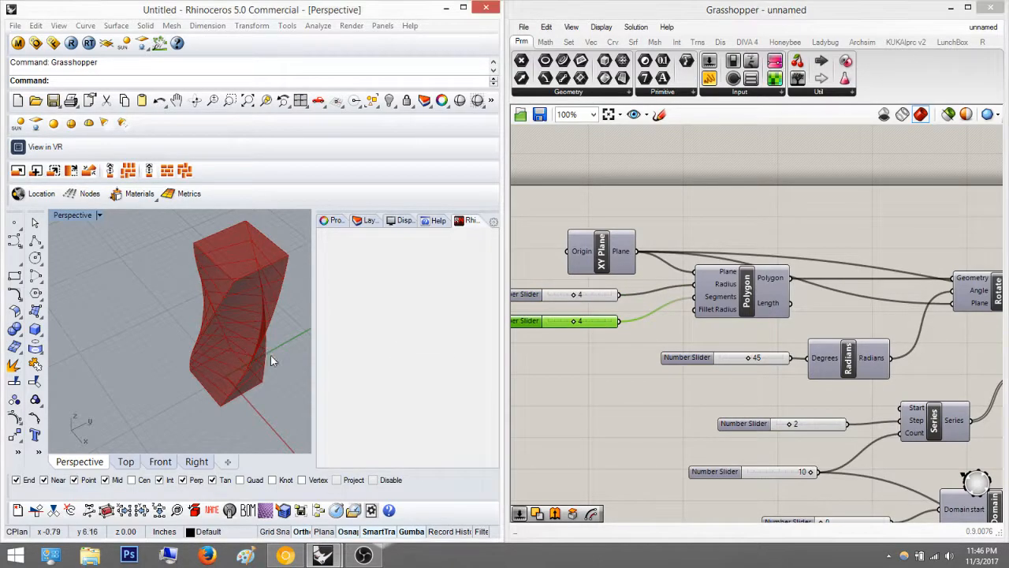
right_click_drag(270, 355, 277, 364)
right_click_drag(865, 280, 775, 268)
left_click(688, 280)
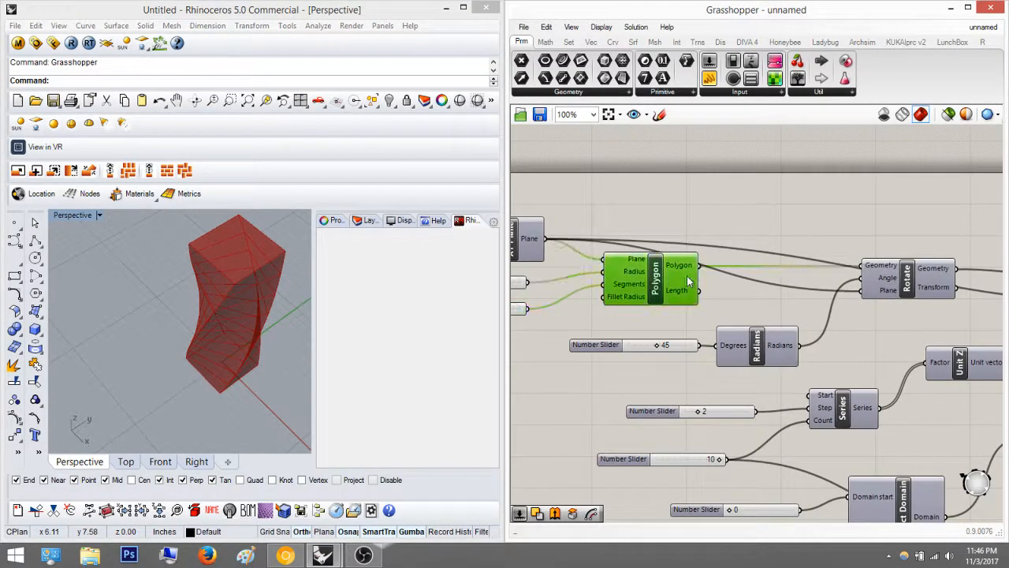
left_click(888, 280)
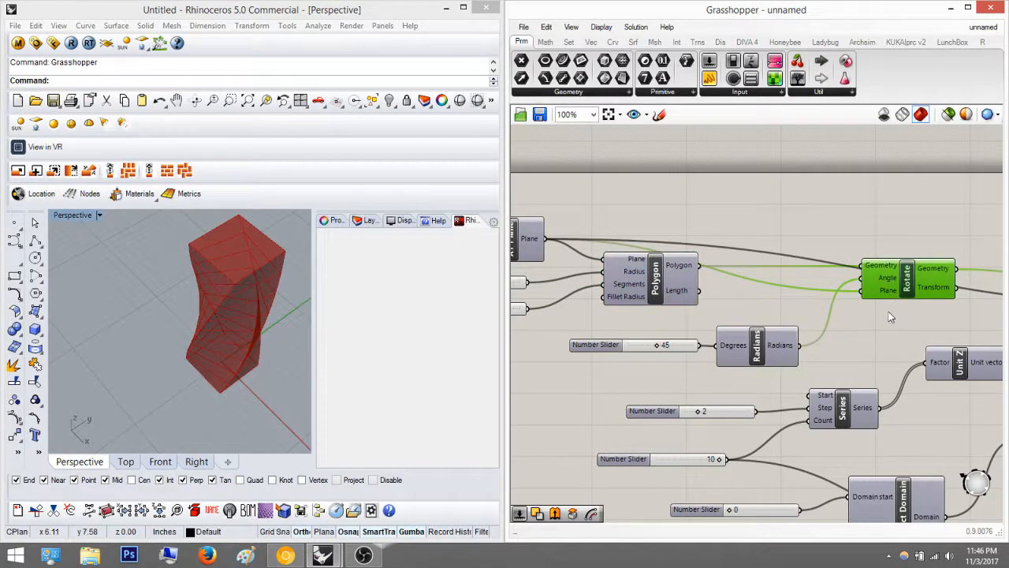
left_click(893, 325)
left_click(927, 289)
left_click(924, 244)
Hide the previews of the components at the end of the chain that still display the tower.
scroll(924, 245, "down", 1)
right_click_drag(805, 240, 653, 232)
scroll(753, 245, "up", 2)
scroll(773, 266, "down", 4)
right_click_drag(888, 299, 804, 291)
left_click_drag(961, 328, 795, 227)
middle_click(803, 225)
left_click(846, 186)
left_click(833, 402)
Turn on the preview of the Polygon component to display only the base square.
right_click_drag(622, 338, 796, 351)
right_click_drag(725, 309, 755, 346)
scroll(685, 307, "up", 2)
scroll(684, 306, "up", 1)
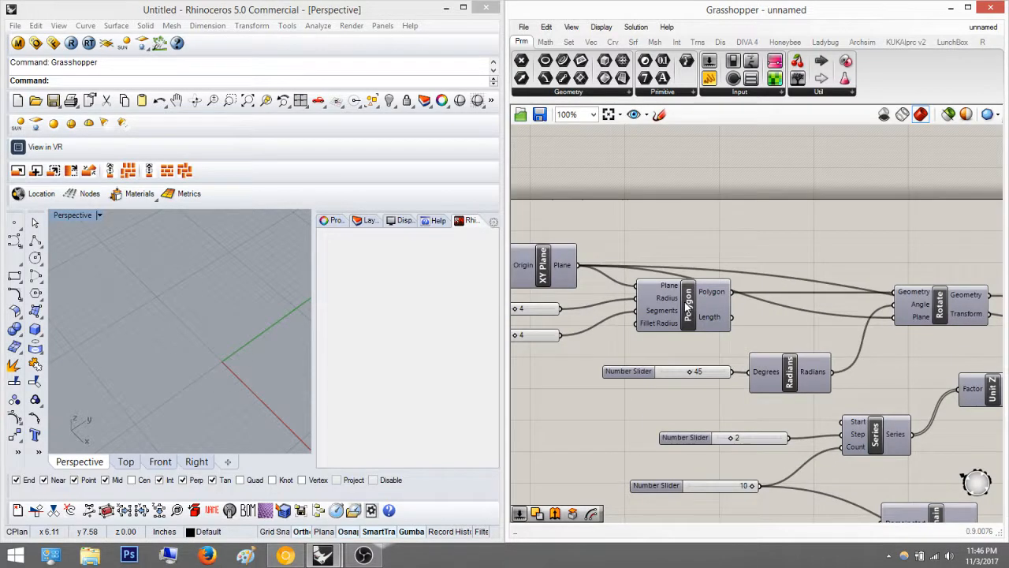
left_click(685, 307)
middle_click(685, 307)
left_click(716, 277)
left_click(785, 247)
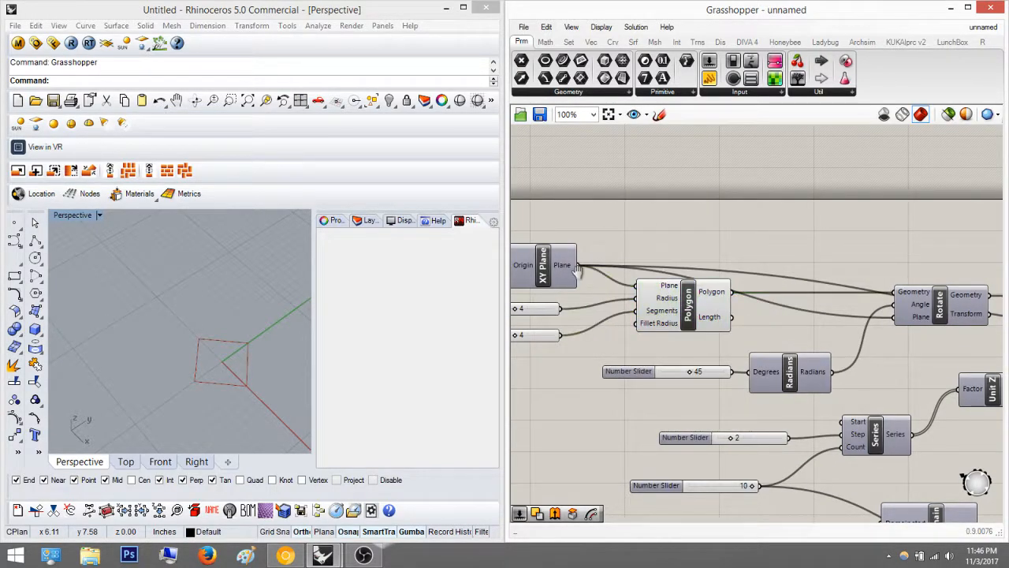
Turn on the preview of the XY Plane component as well.
right_click_drag(785, 248, 861, 248)
left_click(631, 264)
middle_click(633, 264)
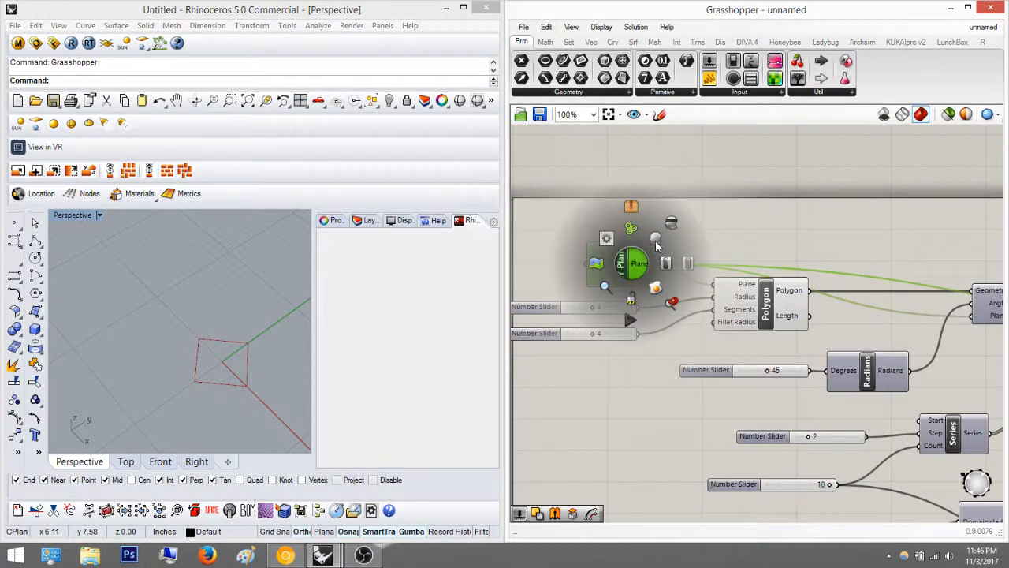
left_click(742, 229)
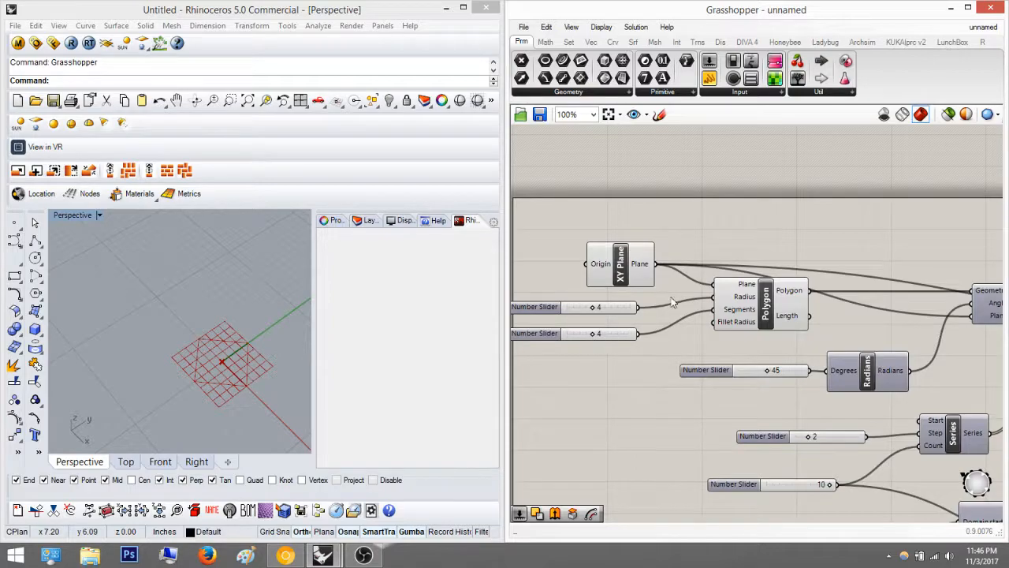
Hide the previews of the XY Plane and Polygon components together.
right_click_drag(870, 304, 818, 303)
left_click_drag(798, 281, 559, 231)
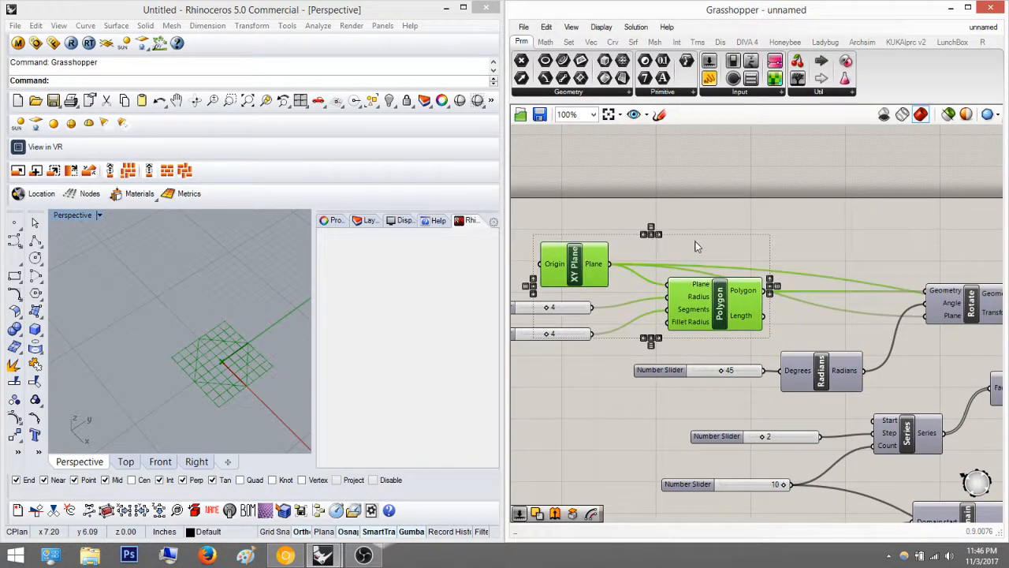
middle_click(765, 238)
left_click(791, 212)
Turn on the first Rotate component's preview and examine the rotated square in the Top and Perspective views.
right_click_drag(828, 222, 653, 213)
left_click(789, 300)
middle_click(787, 294)
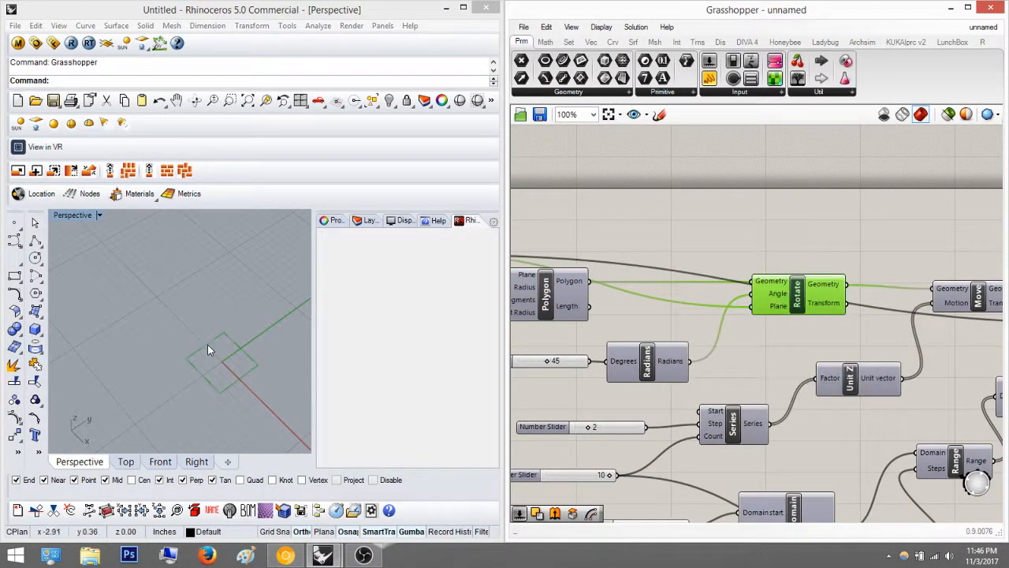
right_click_drag(208, 345, 466, 387)
right_click_drag(205, 411, 129, 442)
left_click(139, 462)
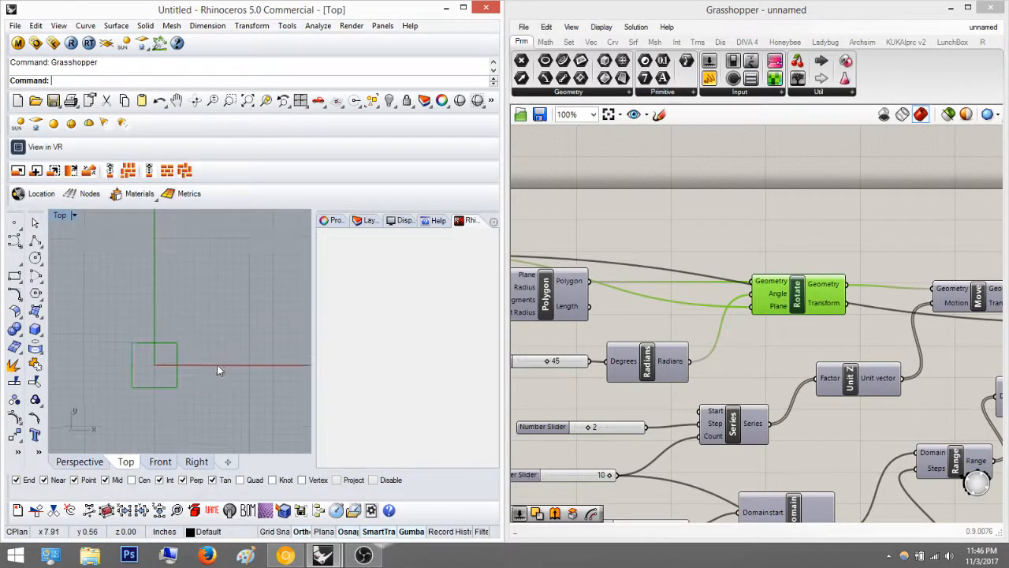
left_click(83, 463)
right_click_drag(196, 355, 265, 334)
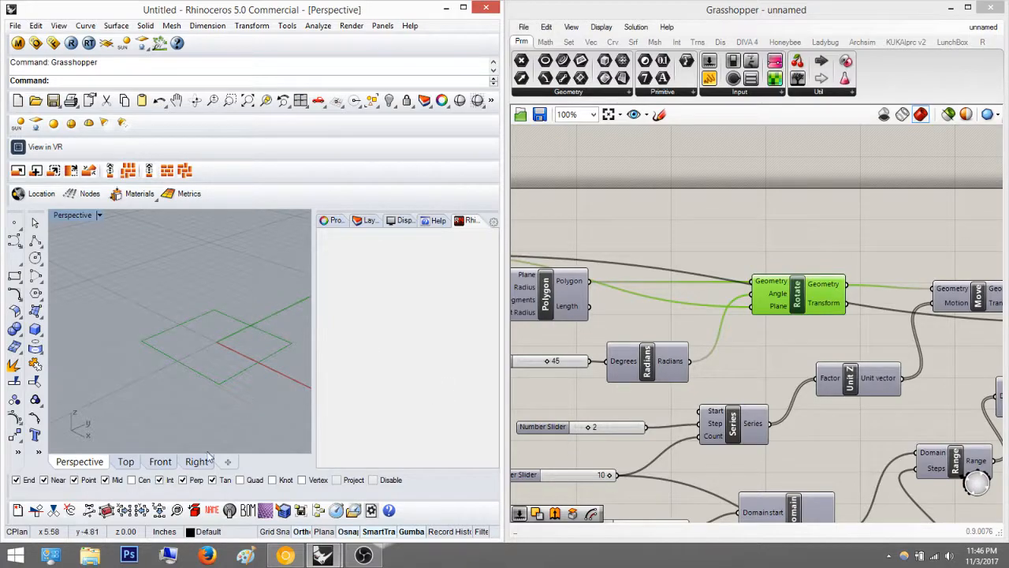
left_click_drag(198, 262, 152, 258)
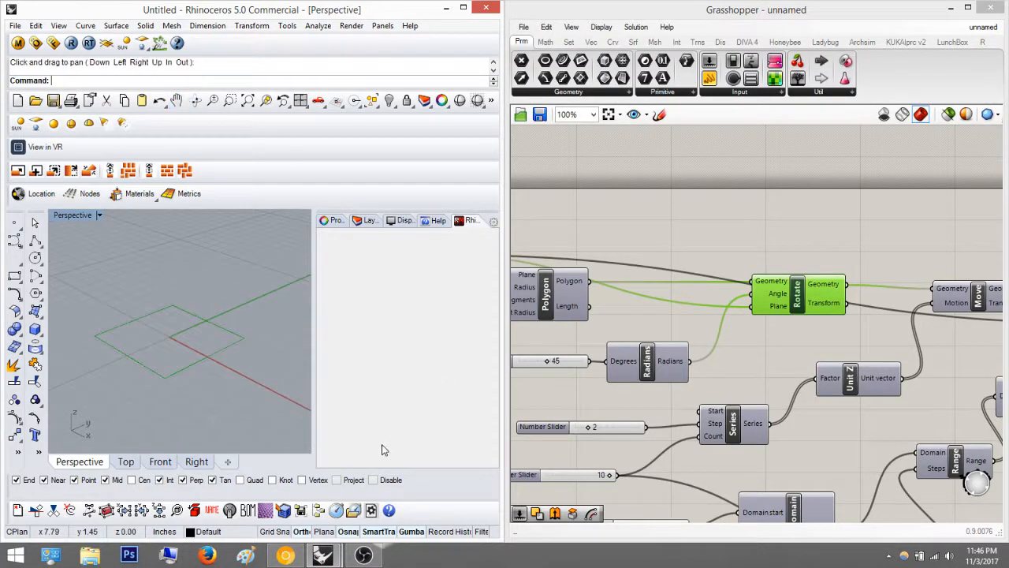
Hide the preview of the first Rotate component.
left_click(845, 241)
right_click_drag(845, 240, 686, 267)
left_click(683, 304)
middle_click(677, 299)
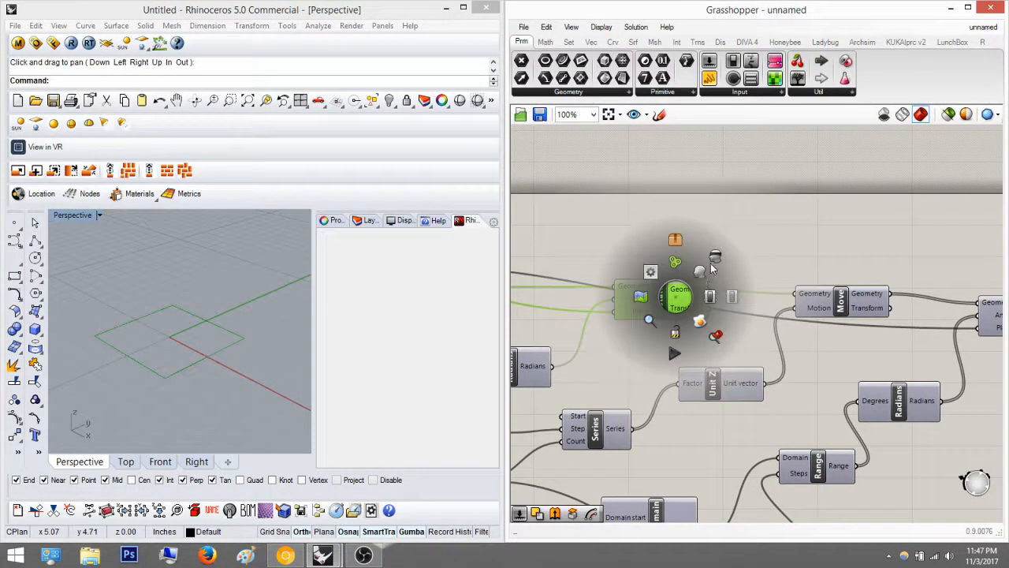
left_click(717, 258)
left_click(828, 235)
Turn on the Move component's preview and examine the stacked squares in the Perspective viewport.
right_click_drag(755, 230, 676, 228)
right_click_drag(603, 365, 677, 339)
left_click(859, 272)
middle_click(846, 274)
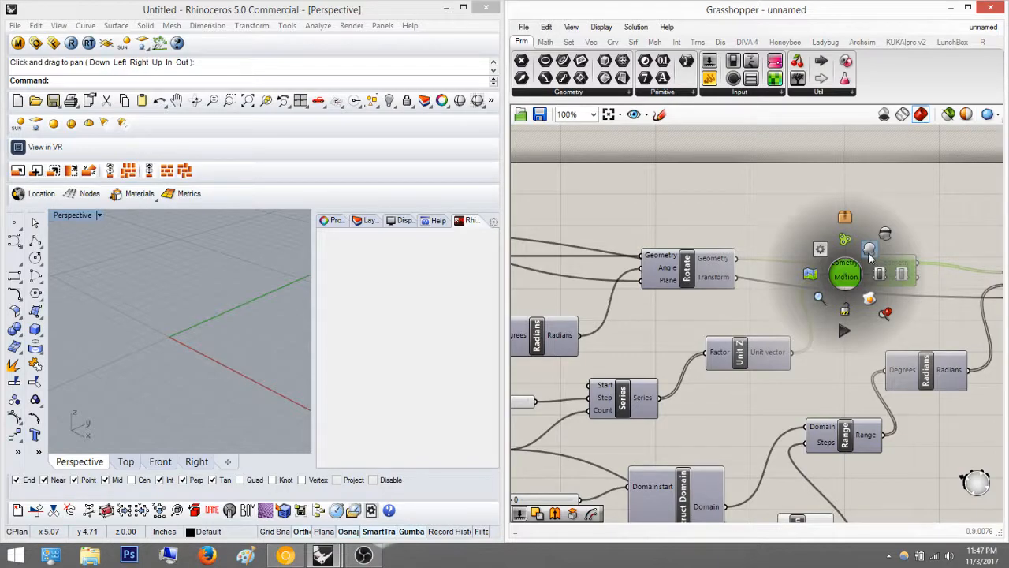
left_click(870, 254)
right_click_drag(220, 347, 231, 249)
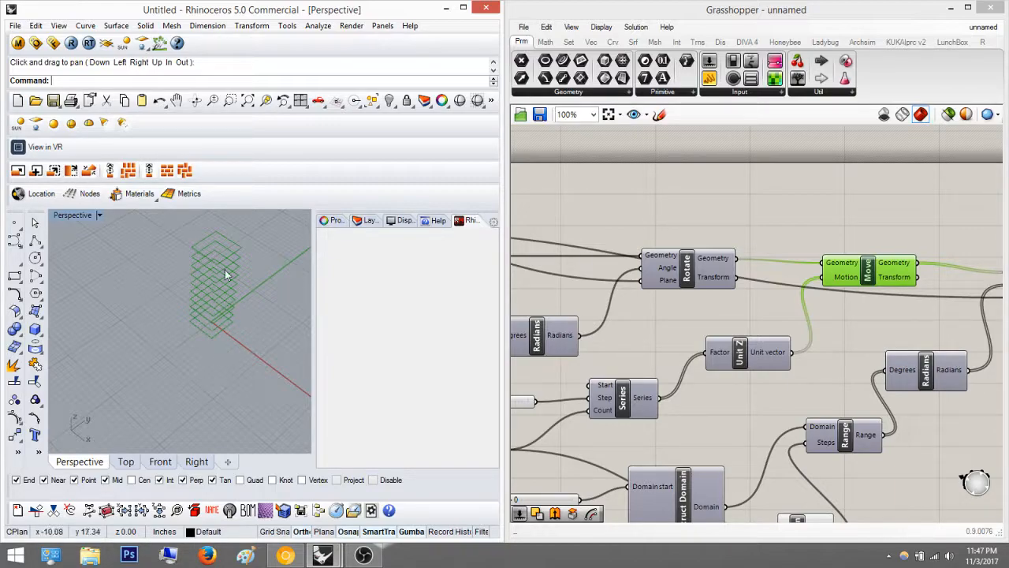
Hide the preview of the Move component.
left_click(841, 337)
right_click_drag(868, 323, 673, 354)
left_click(670, 299)
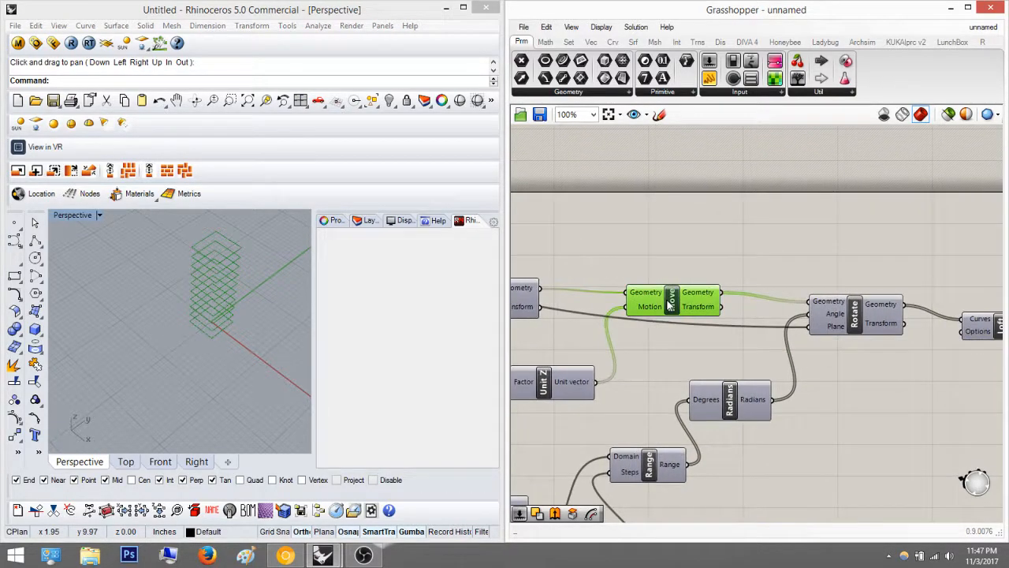
middle_click(666, 299)
left_click(708, 261)
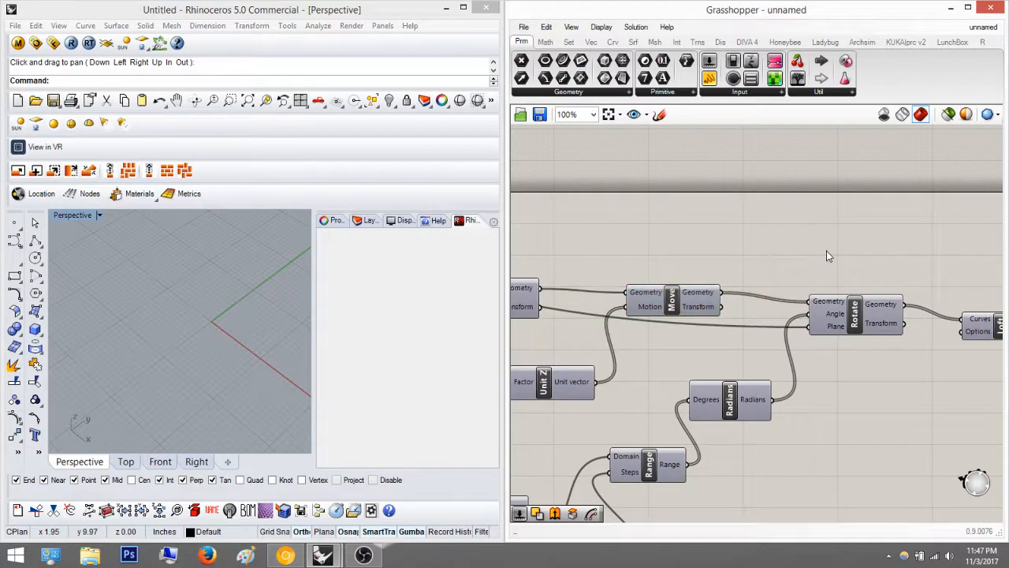
Turn on the second Rotate component's preview and examine the progressively rotated squares in the Perspective viewport.
right_click_drag(826, 251, 748, 252)
left_click(748, 320)
middle_click(752, 316)
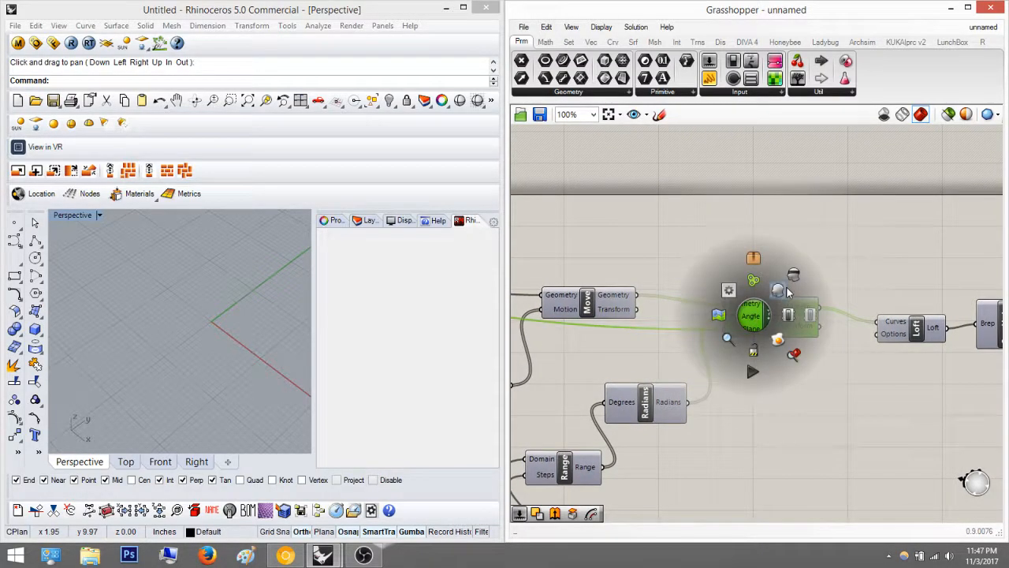
left_click(779, 291)
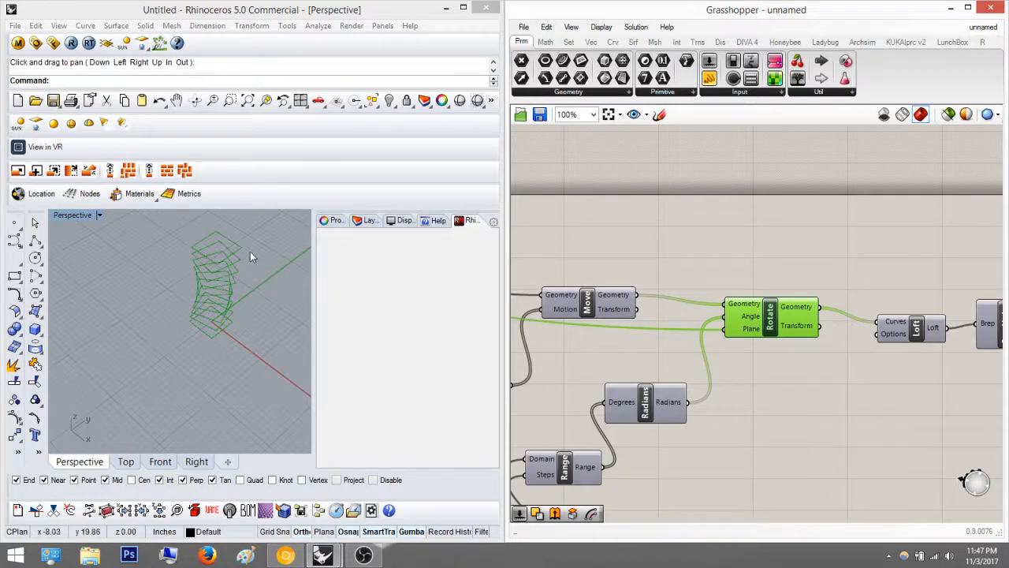
right_click_drag(730, 351, 842, 308)
right_click_drag(768, 347, 728, 363)
left_click(803, 263)
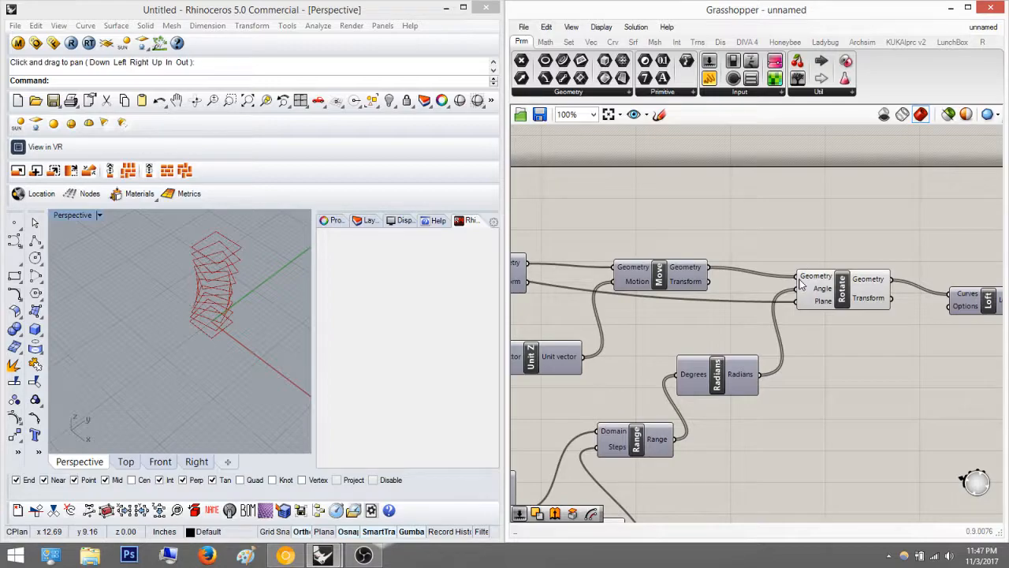
Switch the preview back from the second Rotate component to the Move component to compare the unrotated stack of squares.
left_click(669, 272)
middle_click(712, 271)
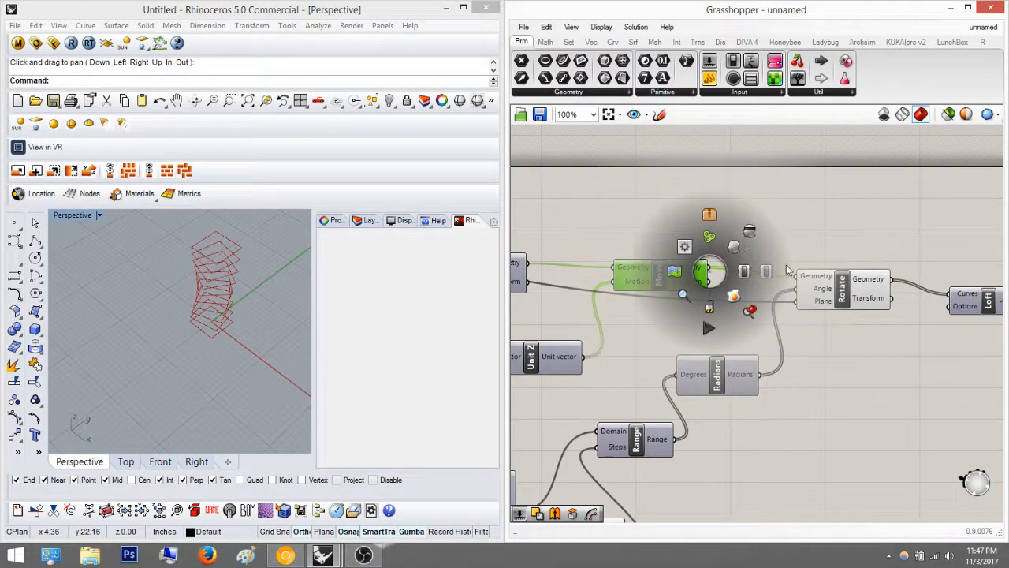
left_click(738, 249)
left_click(847, 300)
middle_click(847, 297)
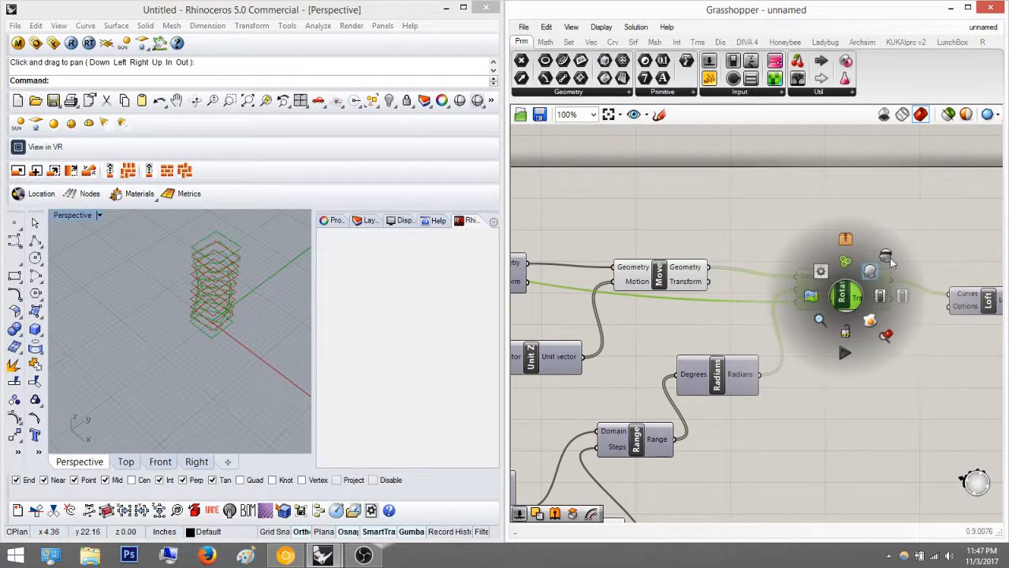
left_click(886, 257)
right_click_drag(184, 327, 196, 288)
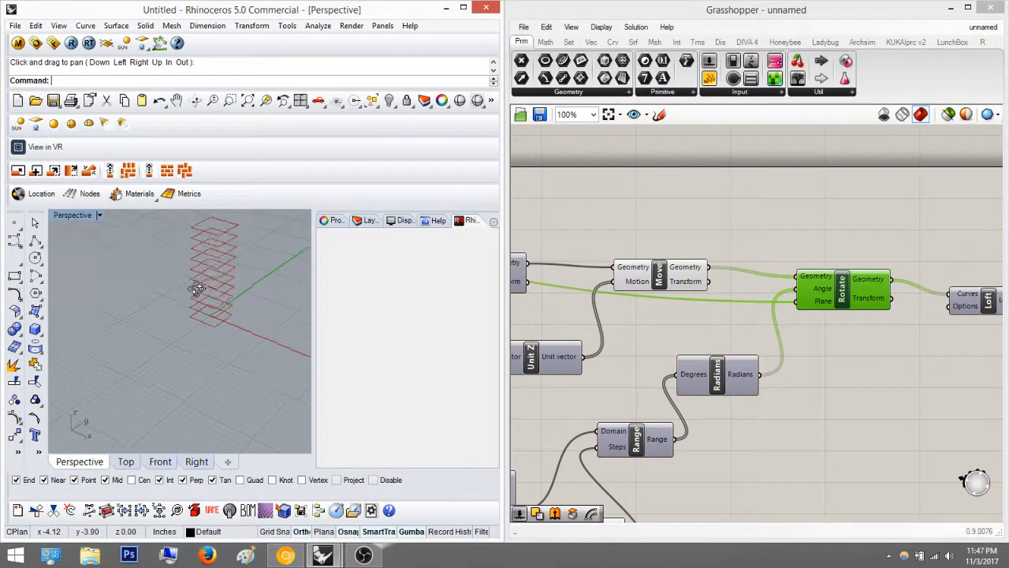
Hide the Move component's preview again and show the second Rotate component's twisted squares in the Perspective viewport.
left_click(662, 280)
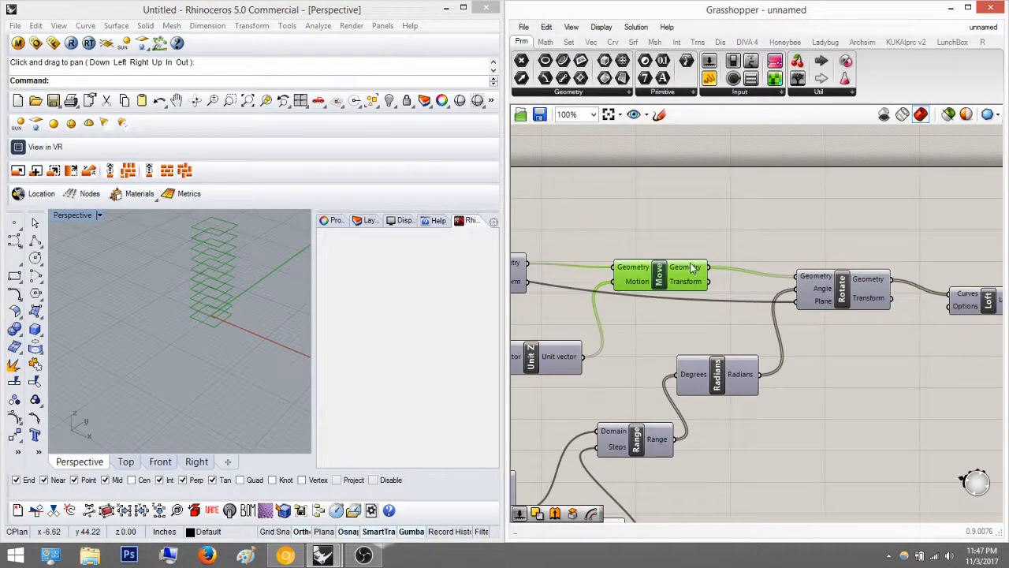
middle_click(661, 278)
left_click(840, 289)
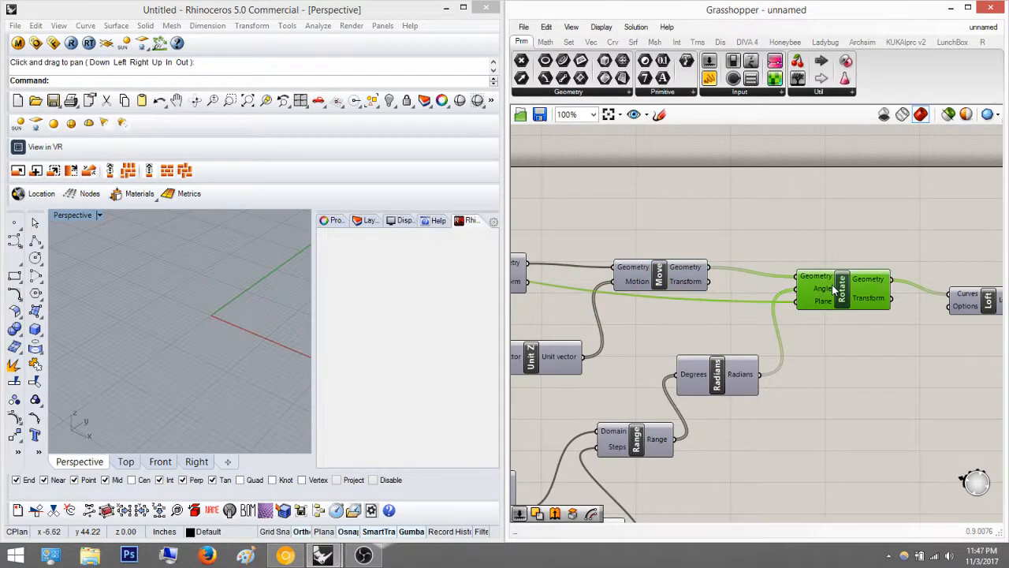
middle_click(833, 284)
left_click(856, 267)
left_click(846, 387)
right_click_drag(229, 341, 226, 308)
Trace the second rotation's angle inputs back through Radians, Range, Subtraction and Construct Domain to the domain start slider.
right_click_drag(864, 334, 804, 324)
right_click_drag(690, 380, 718, 338)
mouse_move(655, 362)
right_mouse_down()
mouse_move(752, 326)
mouse_move(762, 347)
mouse_move(792, 328)
right_mouse_up()
right_click_drag(675, 384, 736, 352)
right_click_drag(699, 421, 719, 419)
mouse_move(641, 435)
right_mouse_down()
mouse_move(661, 441)
mouse_move(628, 465)
right_mouse_up()
left_click(808, 319)
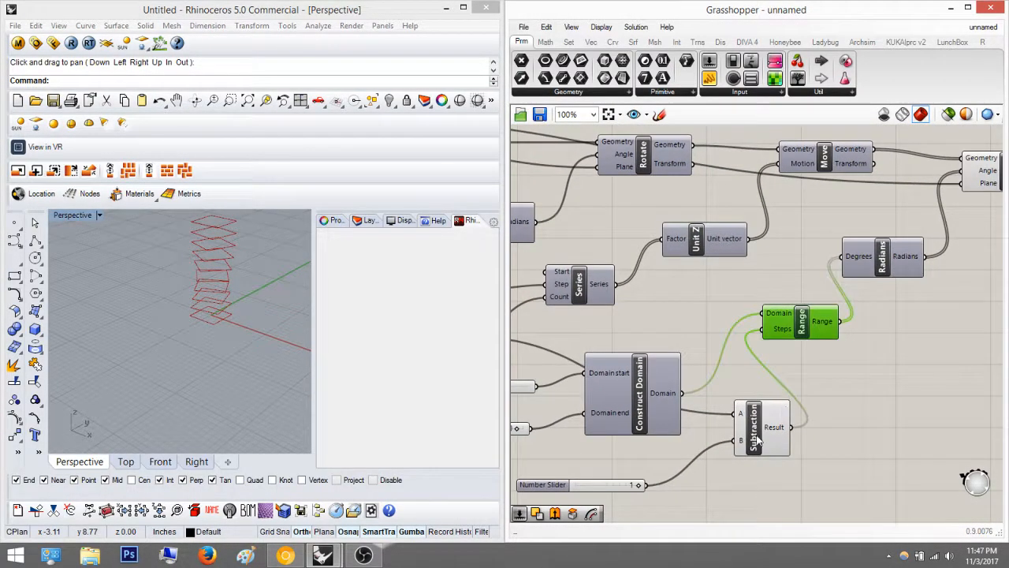
left_click(763, 426)
right_click_drag(666, 407, 731, 395)
left_click(731, 395)
right_click_drag(634, 420, 749, 434)
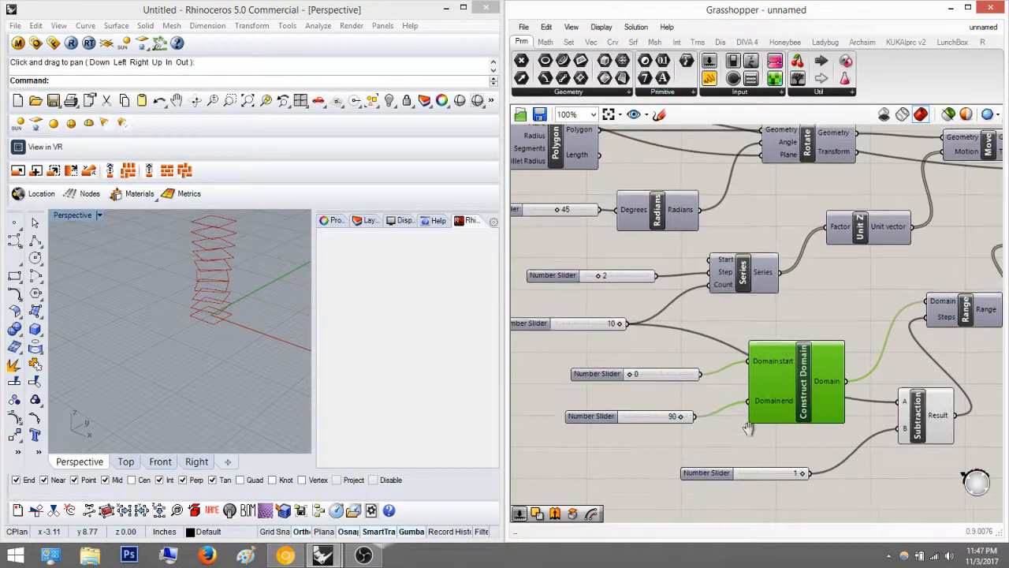
left_click(657, 372)
Set the number slider feeding Construct Domain's Domain end to 45 and examine the reduced twist of the squares.
left_click(653, 426)
scroll(721, 430, "up", 5)
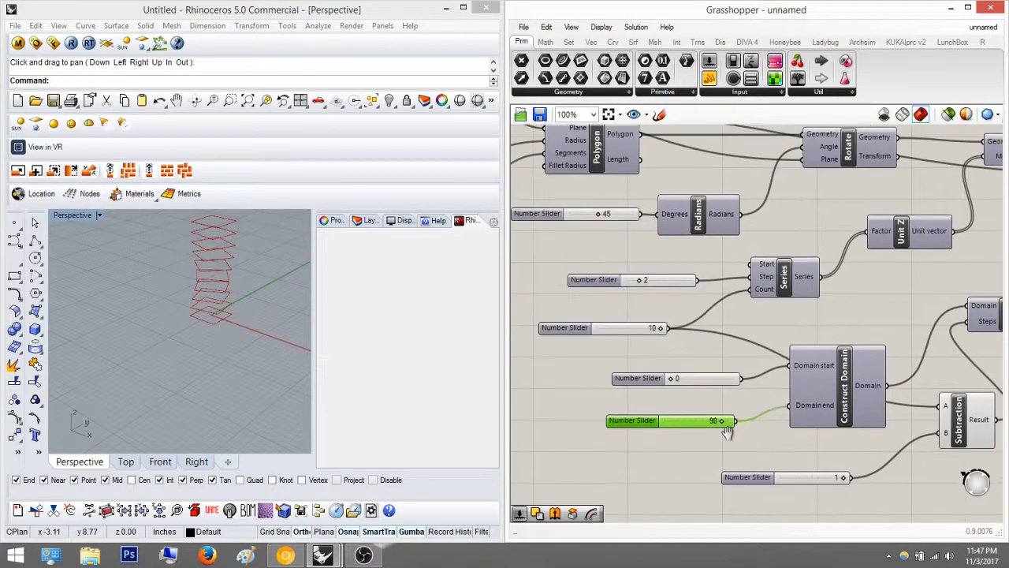
right_click_drag(728, 432, 827, 401)
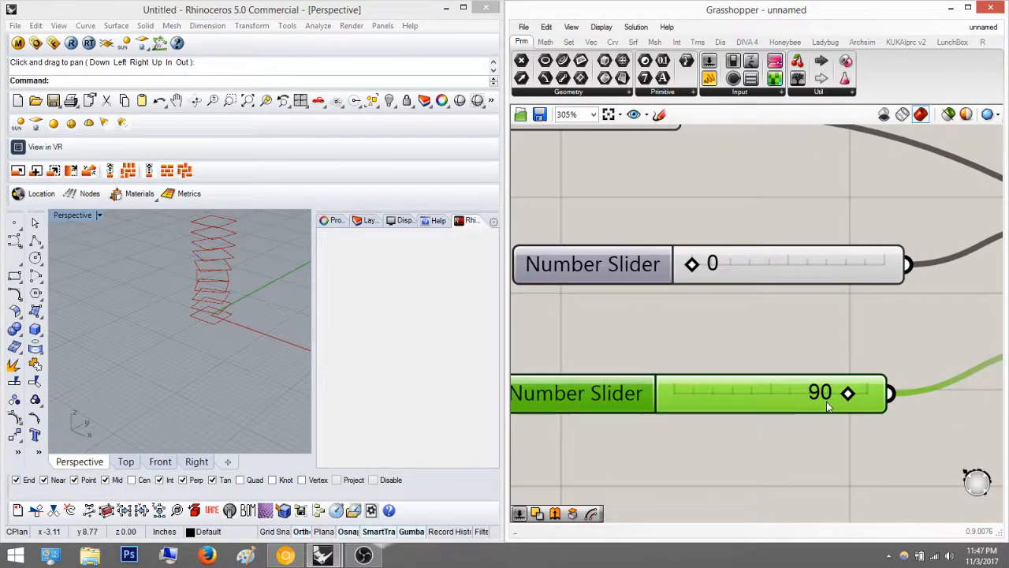
double_click(618, 394)
double_click(675, 478)
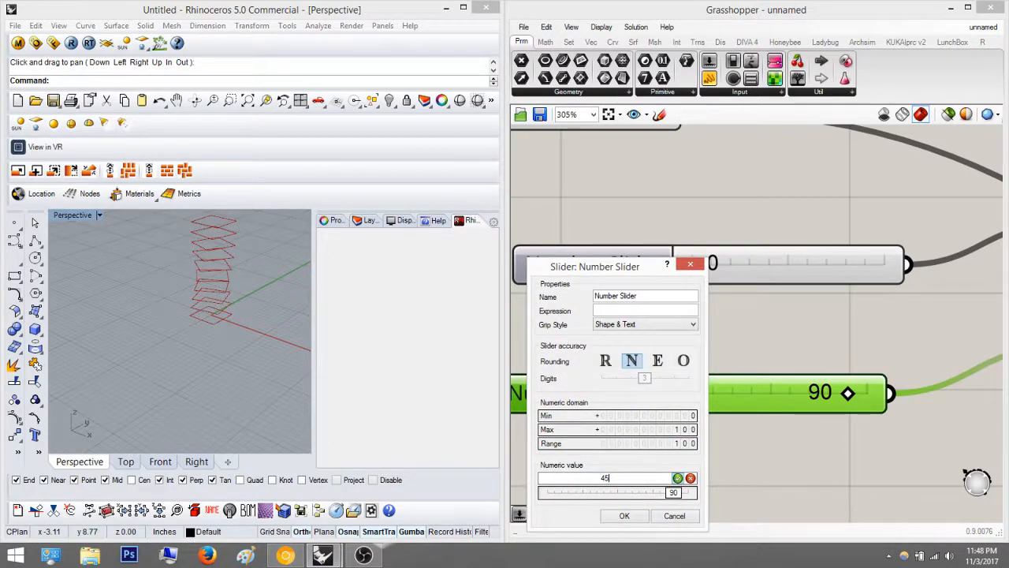
type("45")
left_click(677, 479)
left_click(623, 516)
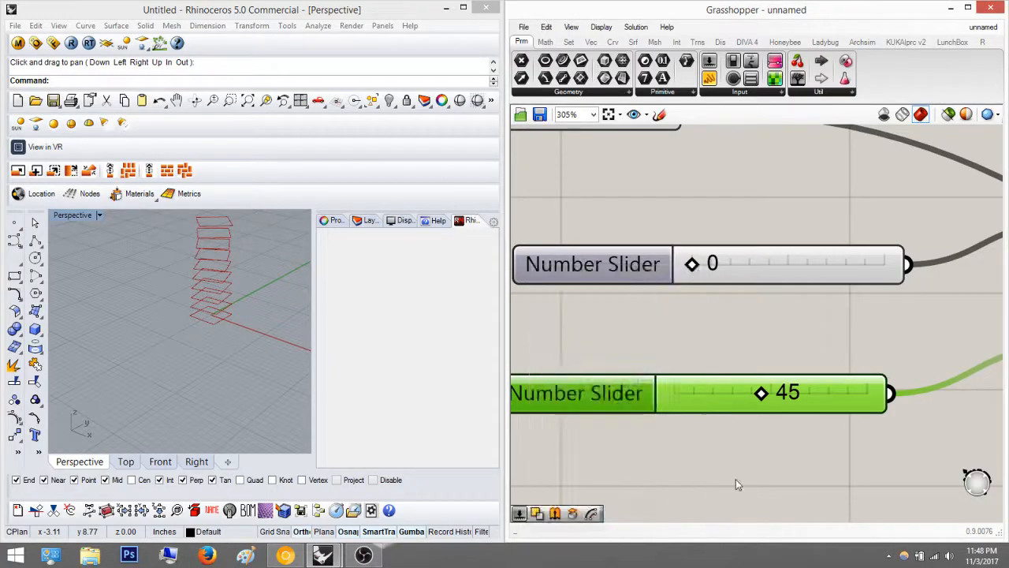
right_click_drag(192, 285, 238, 263)
left_click(802, 357)
Hide the preview of the second Rotate component that feeds the Loft.
scroll(845, 341, "down", 5)
right_click_drag(858, 345, 701, 342)
right_click_drag(931, 334, 725, 416)
scroll(727, 415, "down", 1)
scroll(848, 371, "down", 1)
right_click_drag(852, 340, 669, 390)
scroll(752, 297, "up", 1)
left_click(752, 297)
middle_click(747, 299)
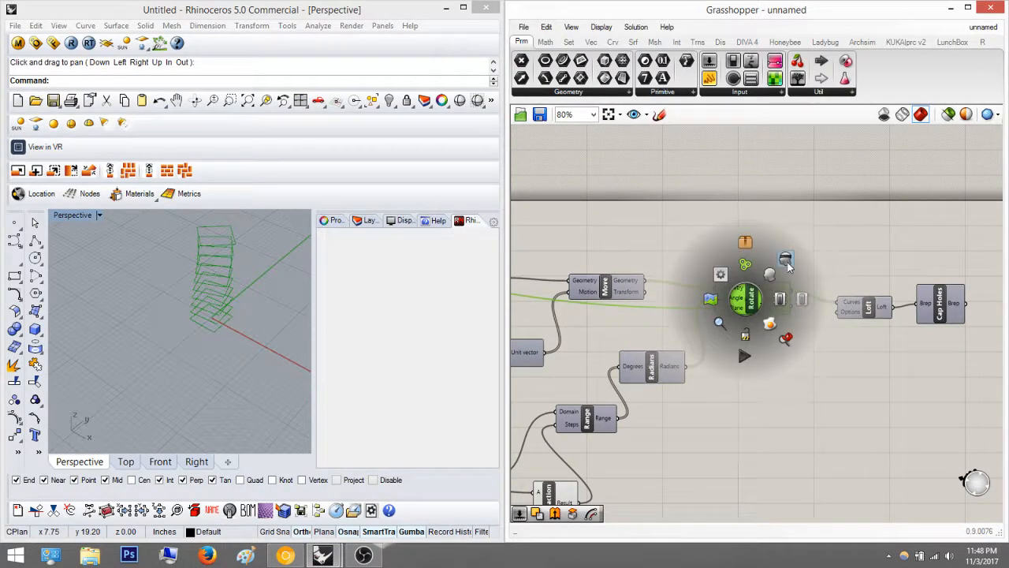
left_click(787, 264)
Turn on the Loft component's preview and examine the lofted tower's ends from above in the Perspective viewport.
left_click(868, 306)
middle_click(868, 308)
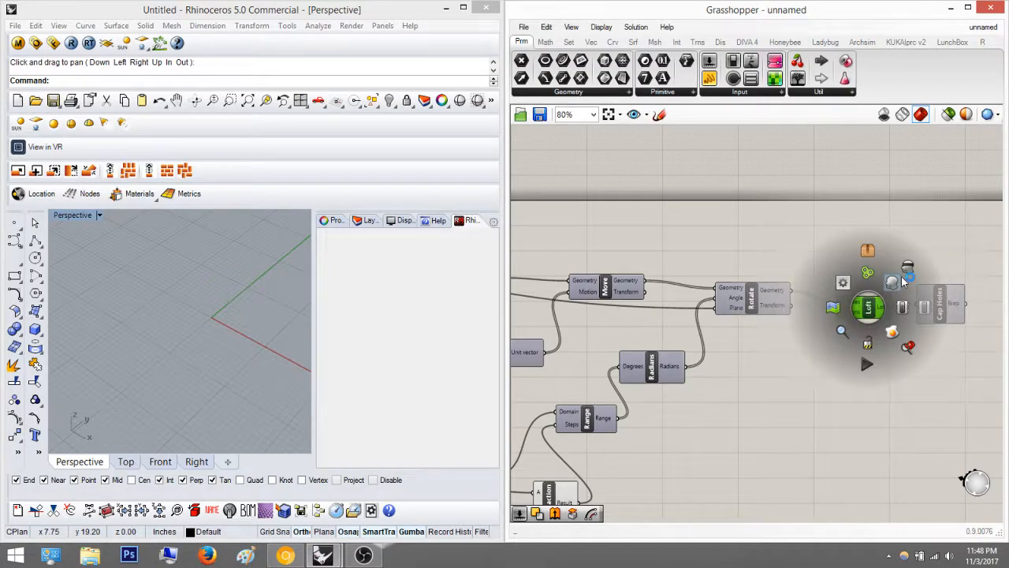
left_click(894, 284)
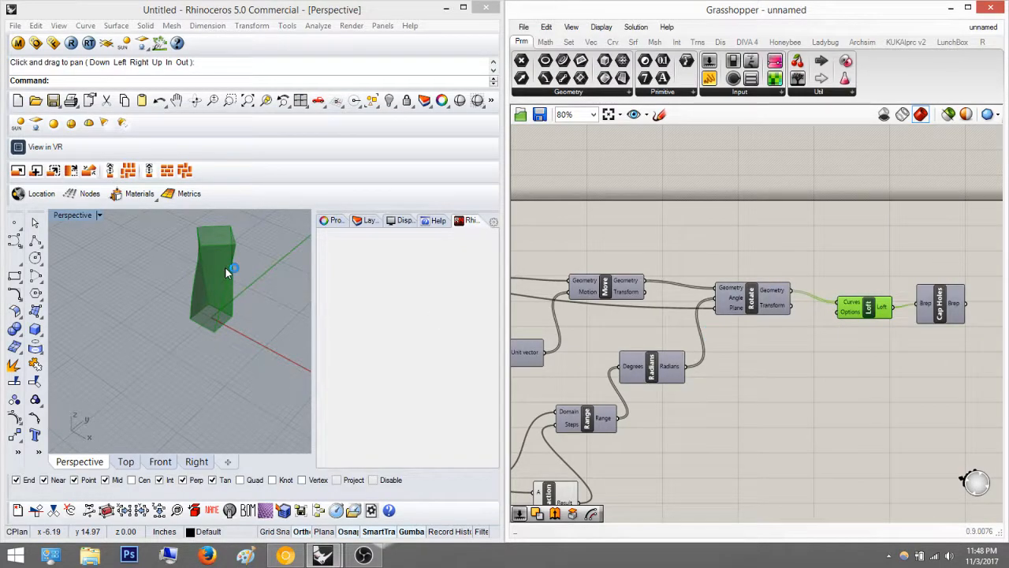
scroll(219, 283, "up", 3)
right_click_drag(219, 289, 197, 332)
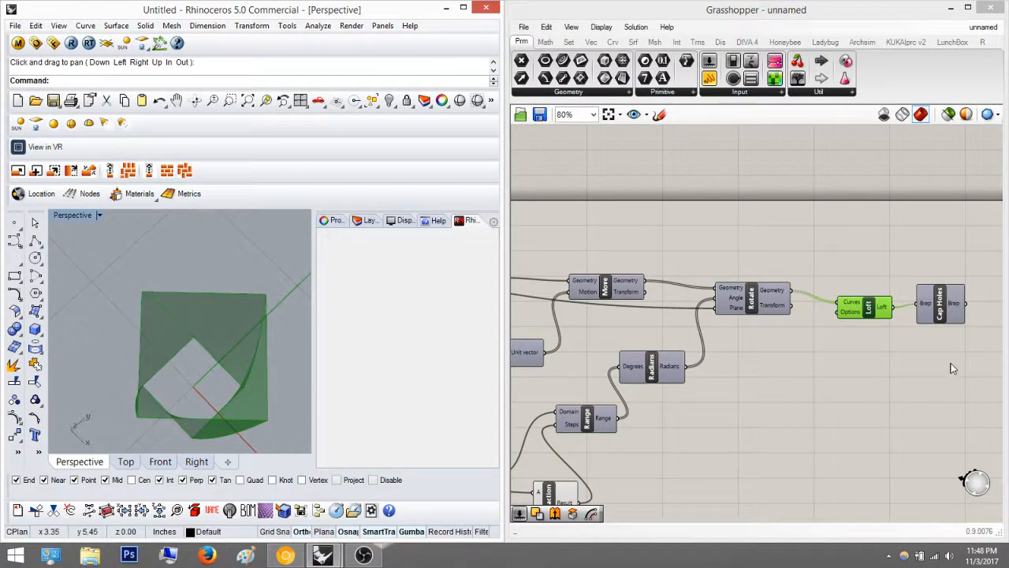
Hide the Loft component's preview and show the Cap Holes component's closed tower in the Perspective viewport.
middle_click(878, 309)
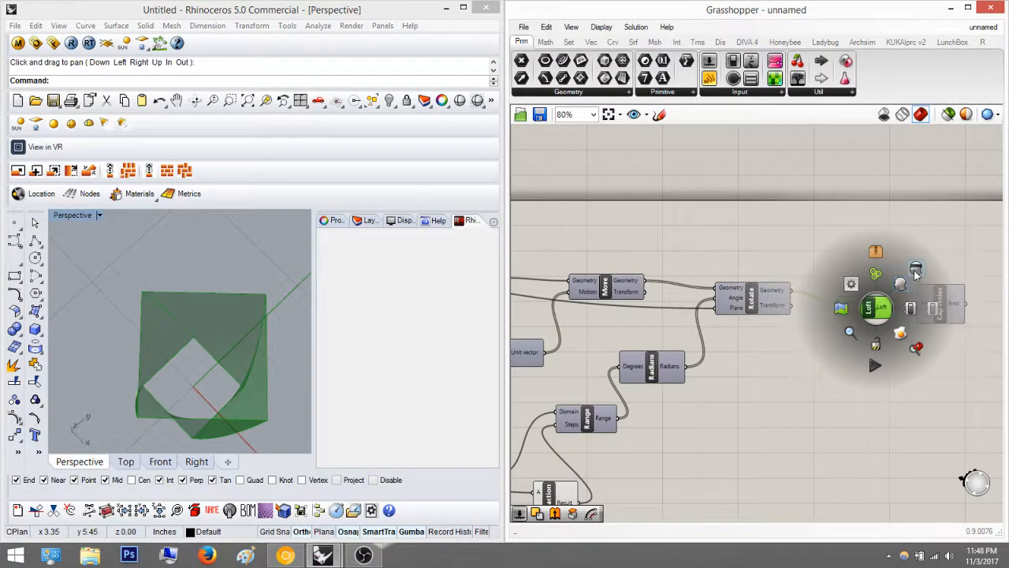
left_click(956, 313)
middle_click(950, 314)
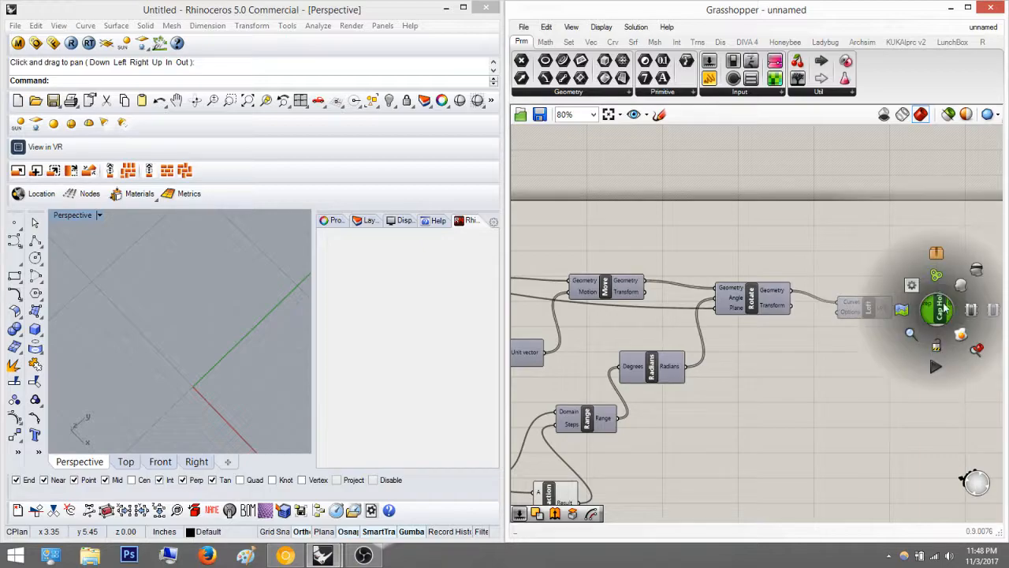
left_click(960, 285)
right_click_drag(745, 375, 647, 390)
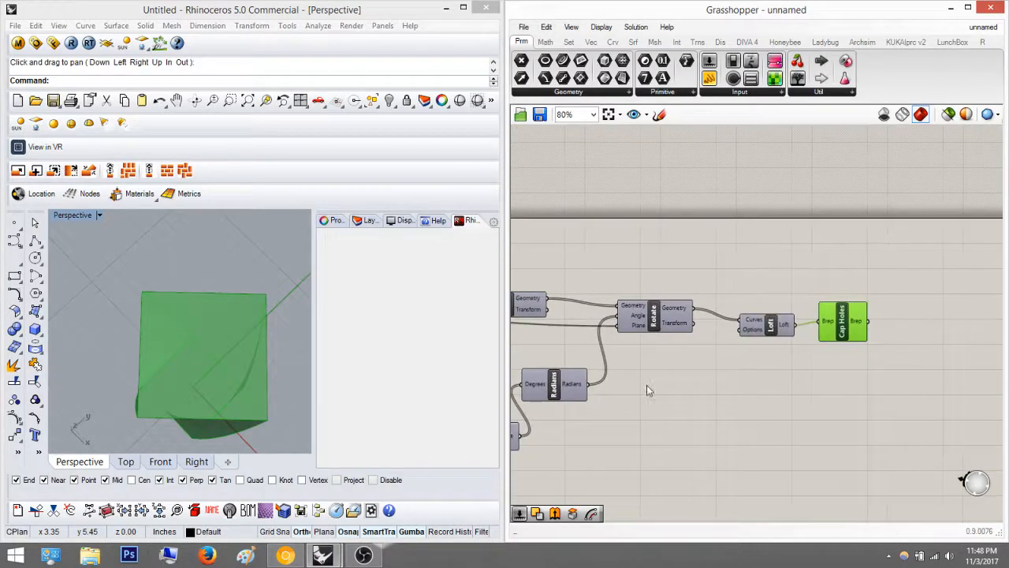
right_click_drag(250, 383, 285, 357)
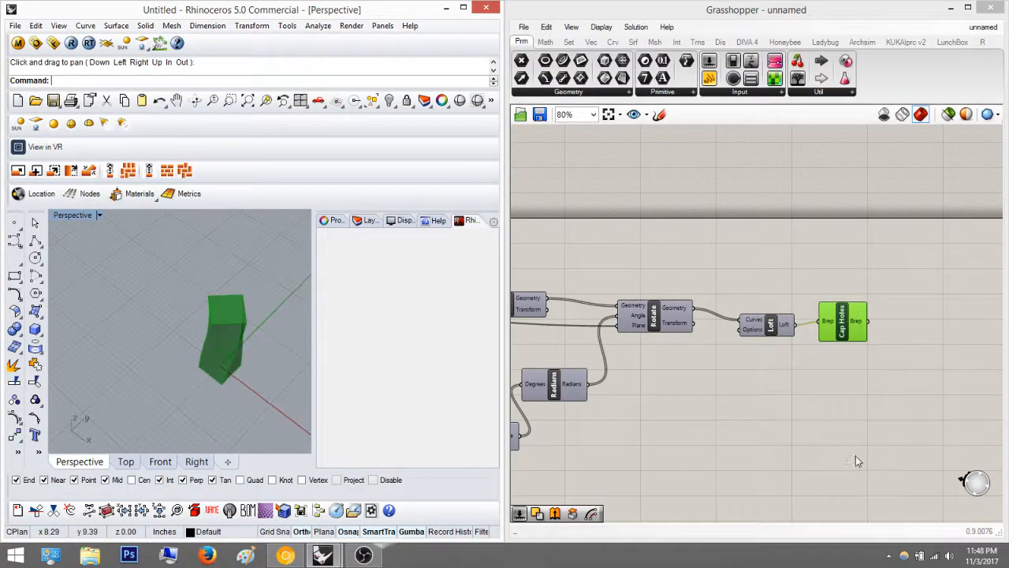
Review the whole definition from the Polygon and its sliders through Move, Rotate and Loft to Cap Holes.
left_click(851, 421)
right_click_drag(851, 421, 921, 441)
scroll(919, 440, "down", 6)
right_click_drag(747, 424, 742, 361)
scroll(741, 360, "up", 9)
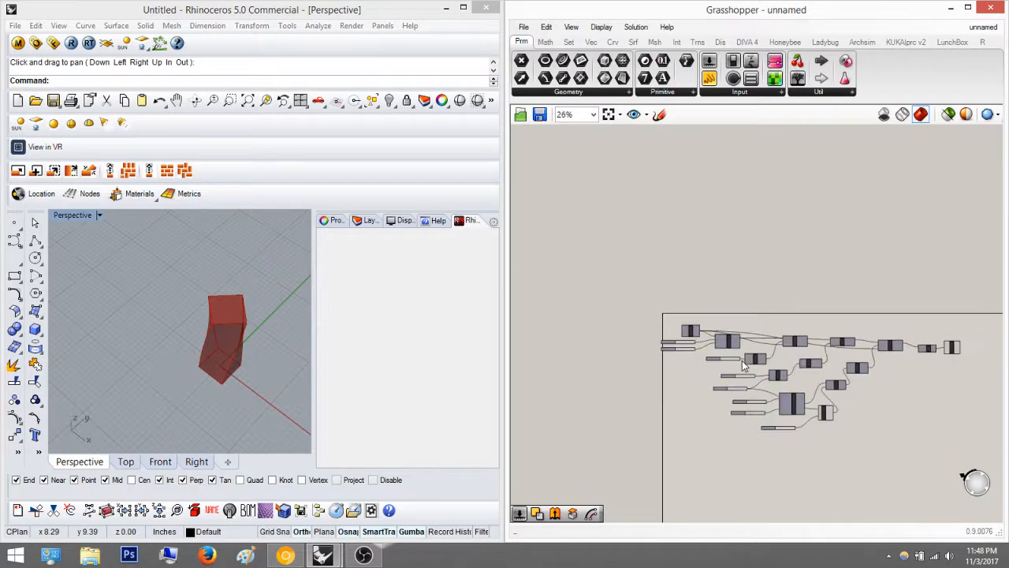
scroll(689, 347, "up", 1)
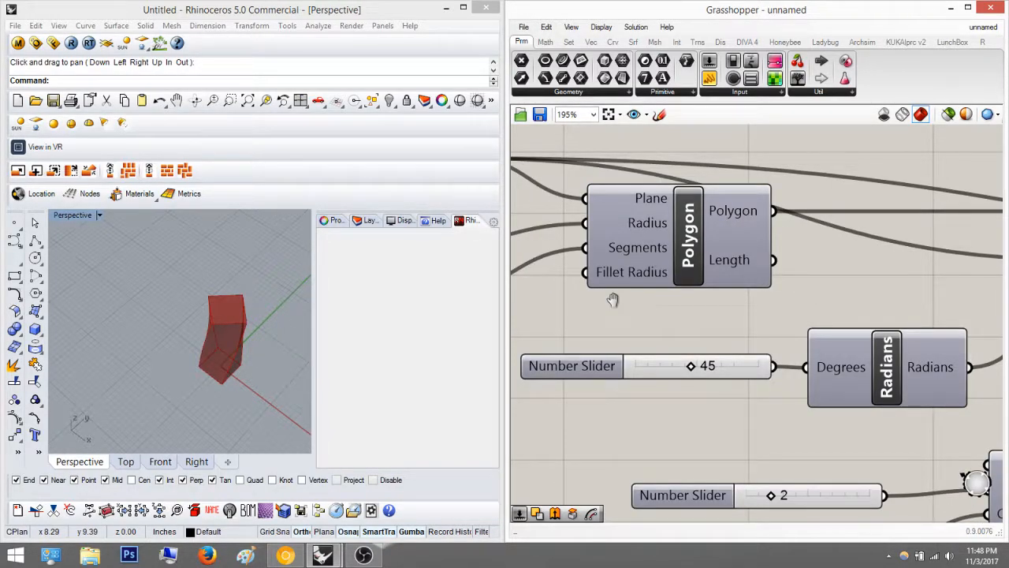
scroll(679, 334, "down", 4)
scroll(683, 329, "down", 3)
right_click_drag(703, 305, 619, 247)
scroll(783, 276, "up", 4)
right_click_drag(783, 276, 632, 310)
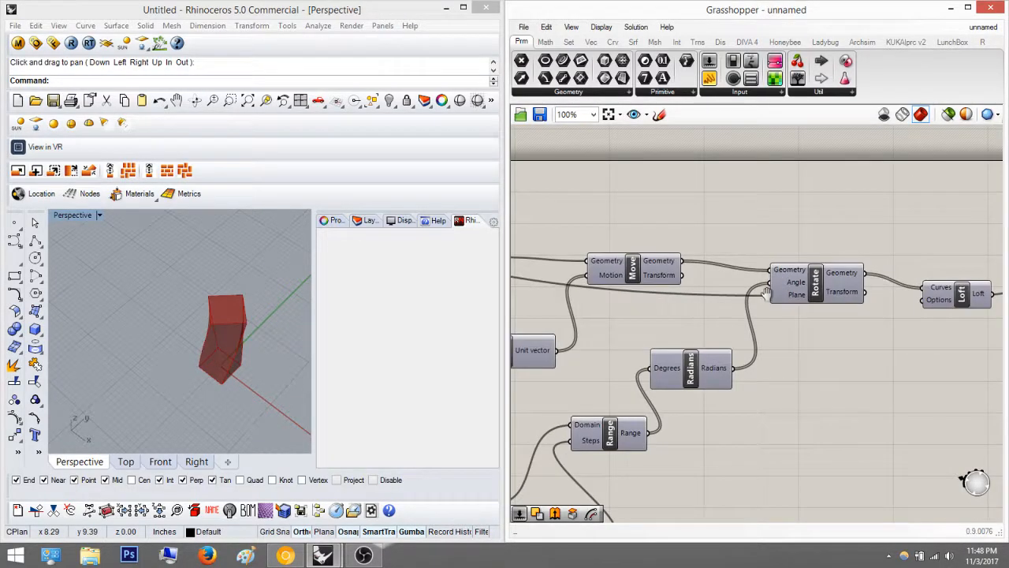
right_click_drag(766, 293, 649, 311)
right_click_drag(882, 324, 834, 335)
left_click(886, 323)
left_click(806, 392)
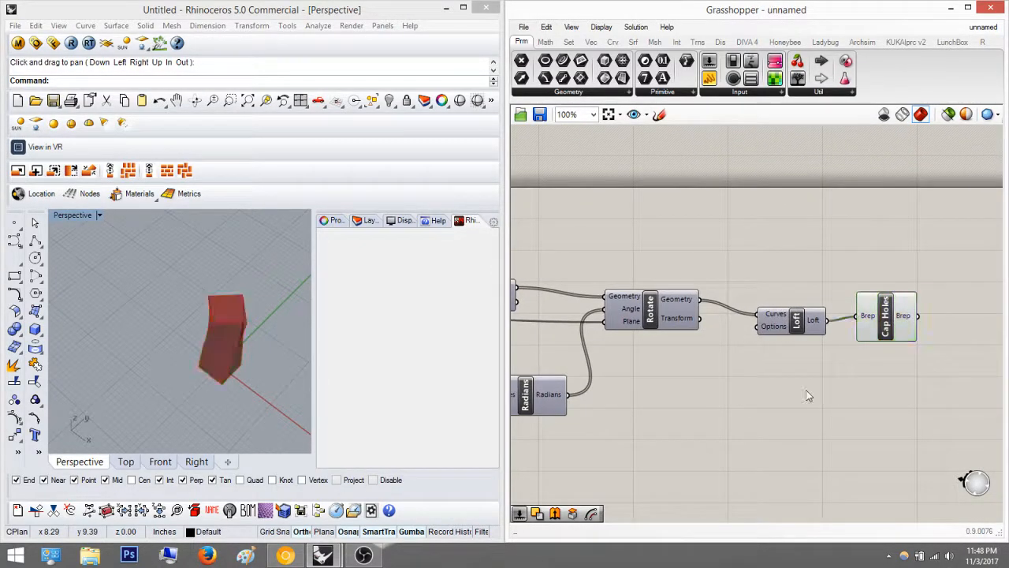
scroll(789, 395, "down", 4)
right_click_drag(732, 408, 797, 342)
scroll(657, 352, "up", 3)
right_click_drag(621, 387, 781, 357)
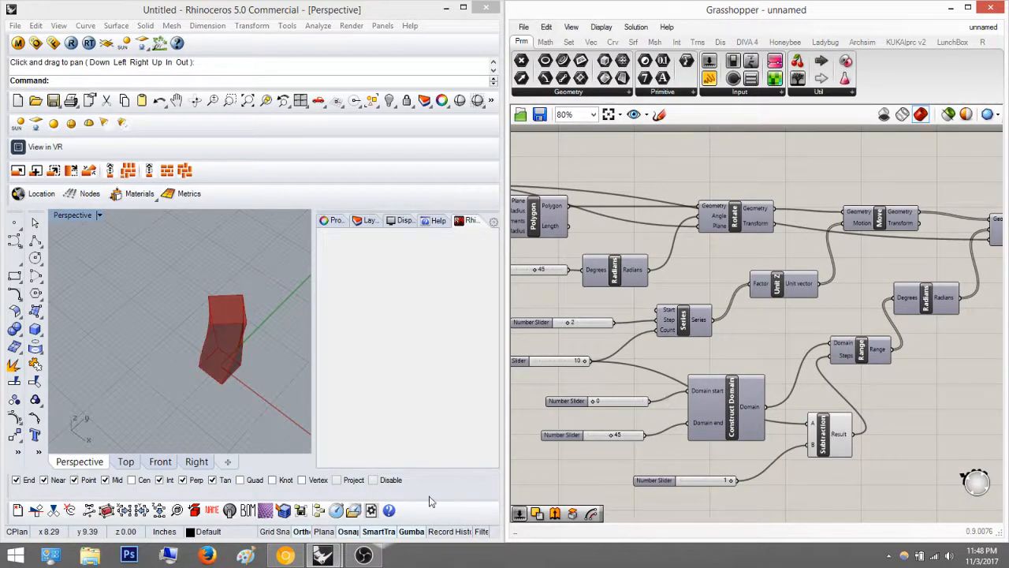
Examine the capped twisting tower from the side and from above in the Perspective viewport.
right_click_drag(235, 326, 153, 336)
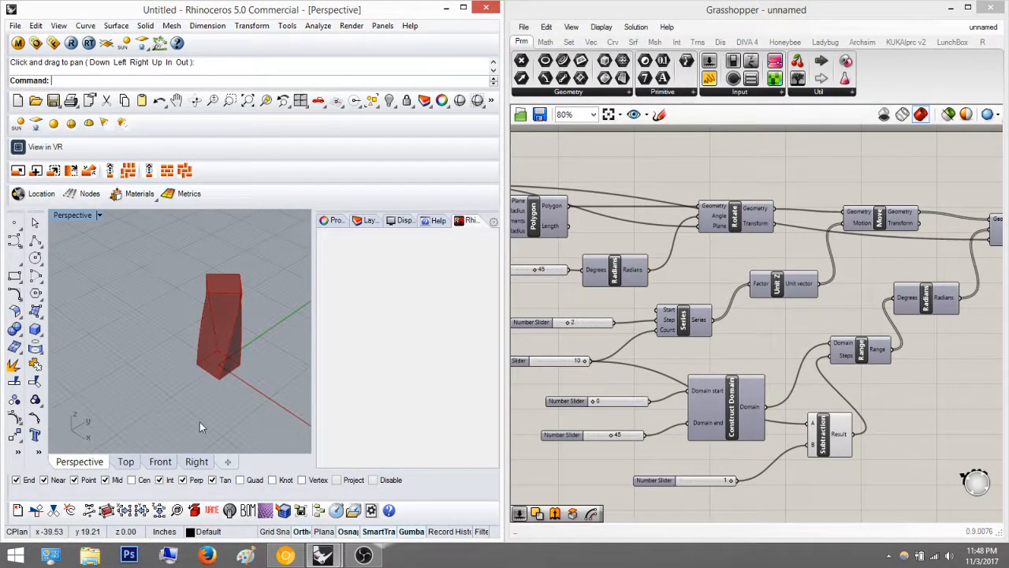
right_click_drag(195, 365, 213, 390)
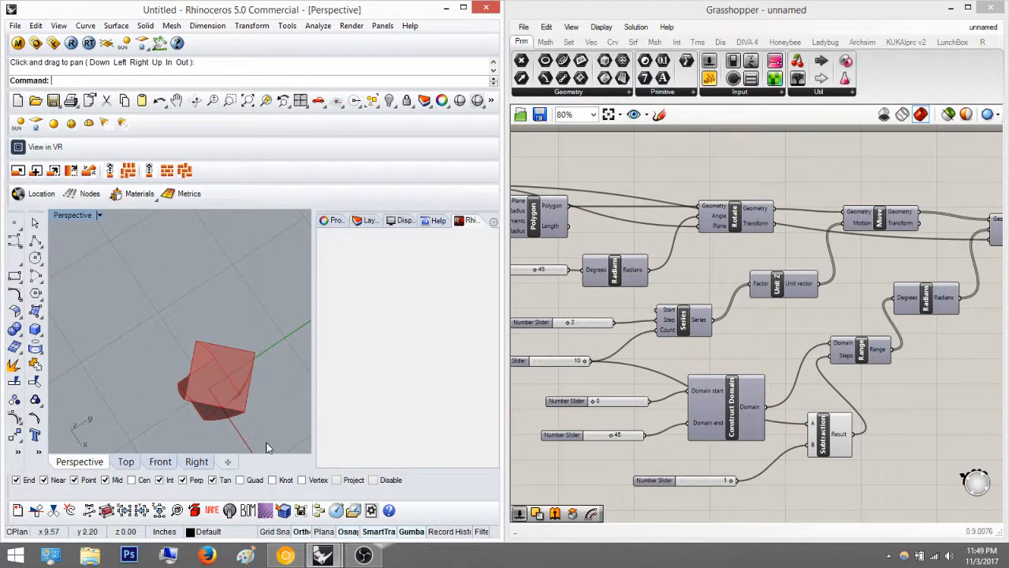
right_click_drag(254, 370, 261, 285)
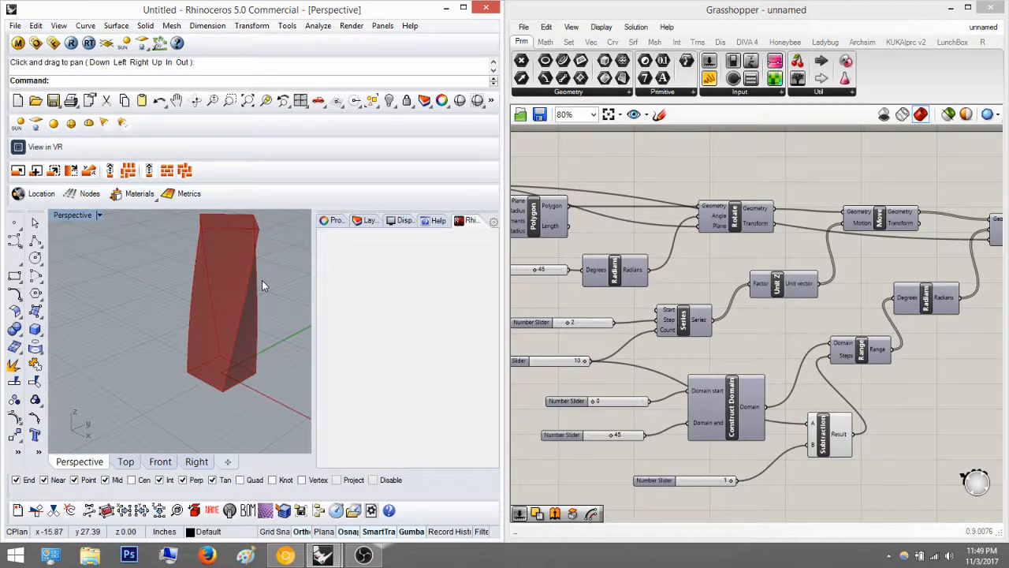